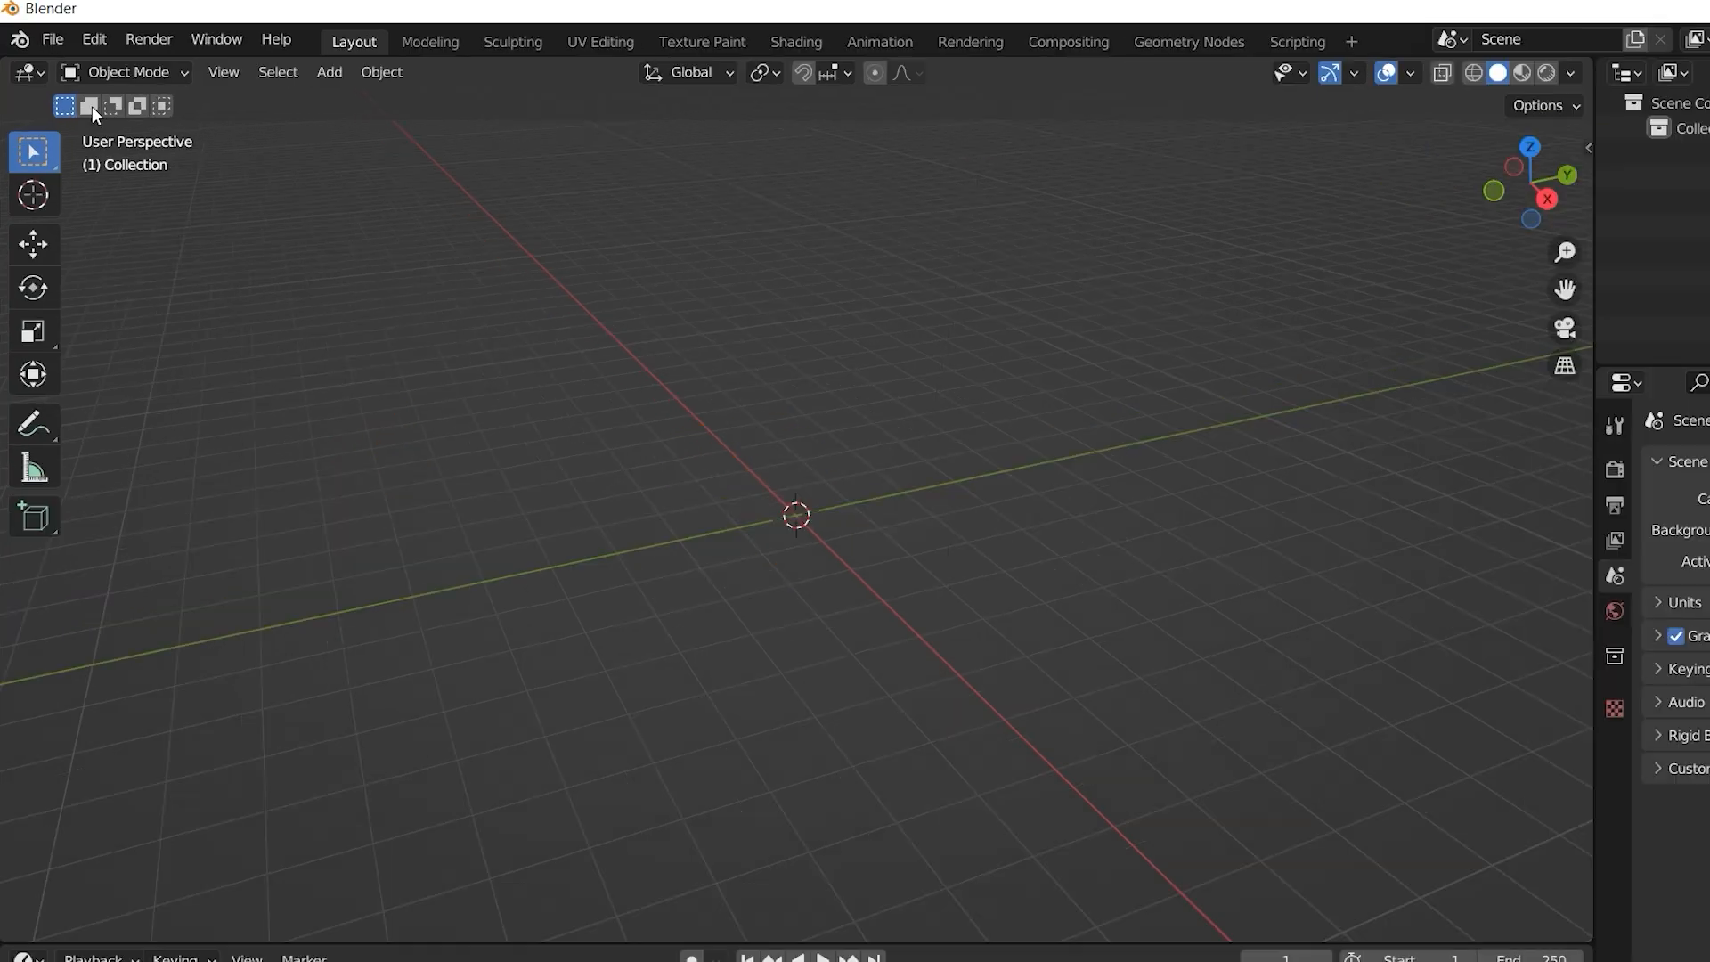
Step: Import the glTF model Tiger.glb from the Downloads\tiger\source folder
click(52, 39)
mouse_move(94, 377)
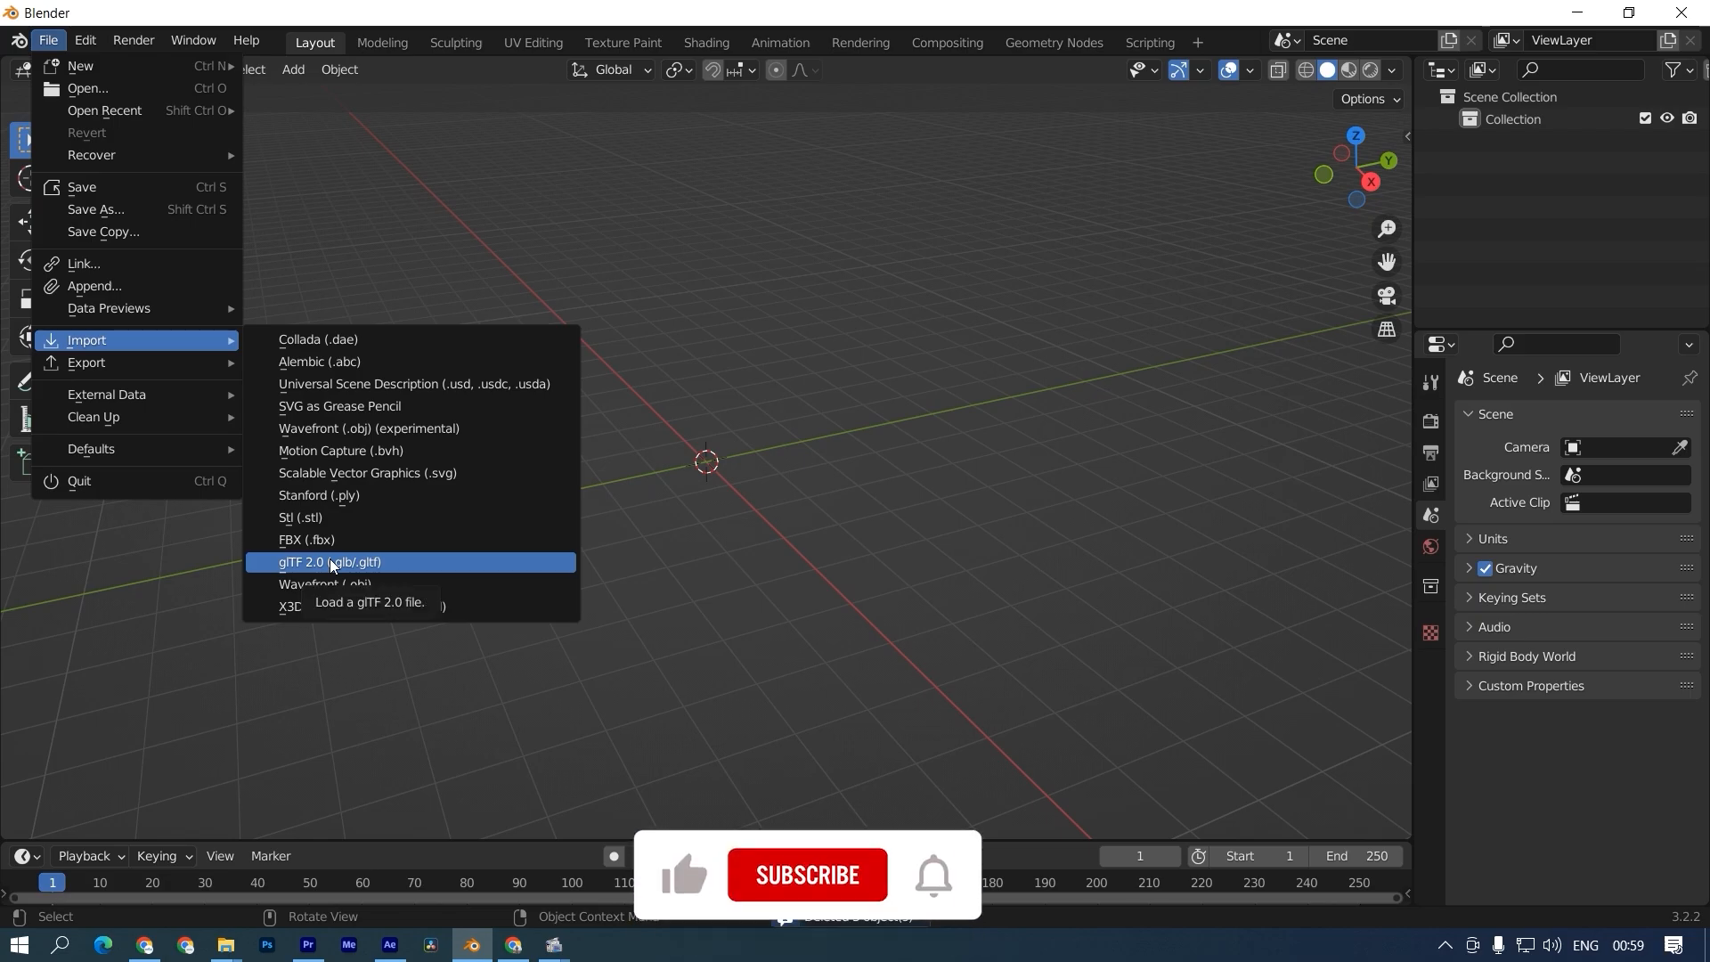
click(330, 558)
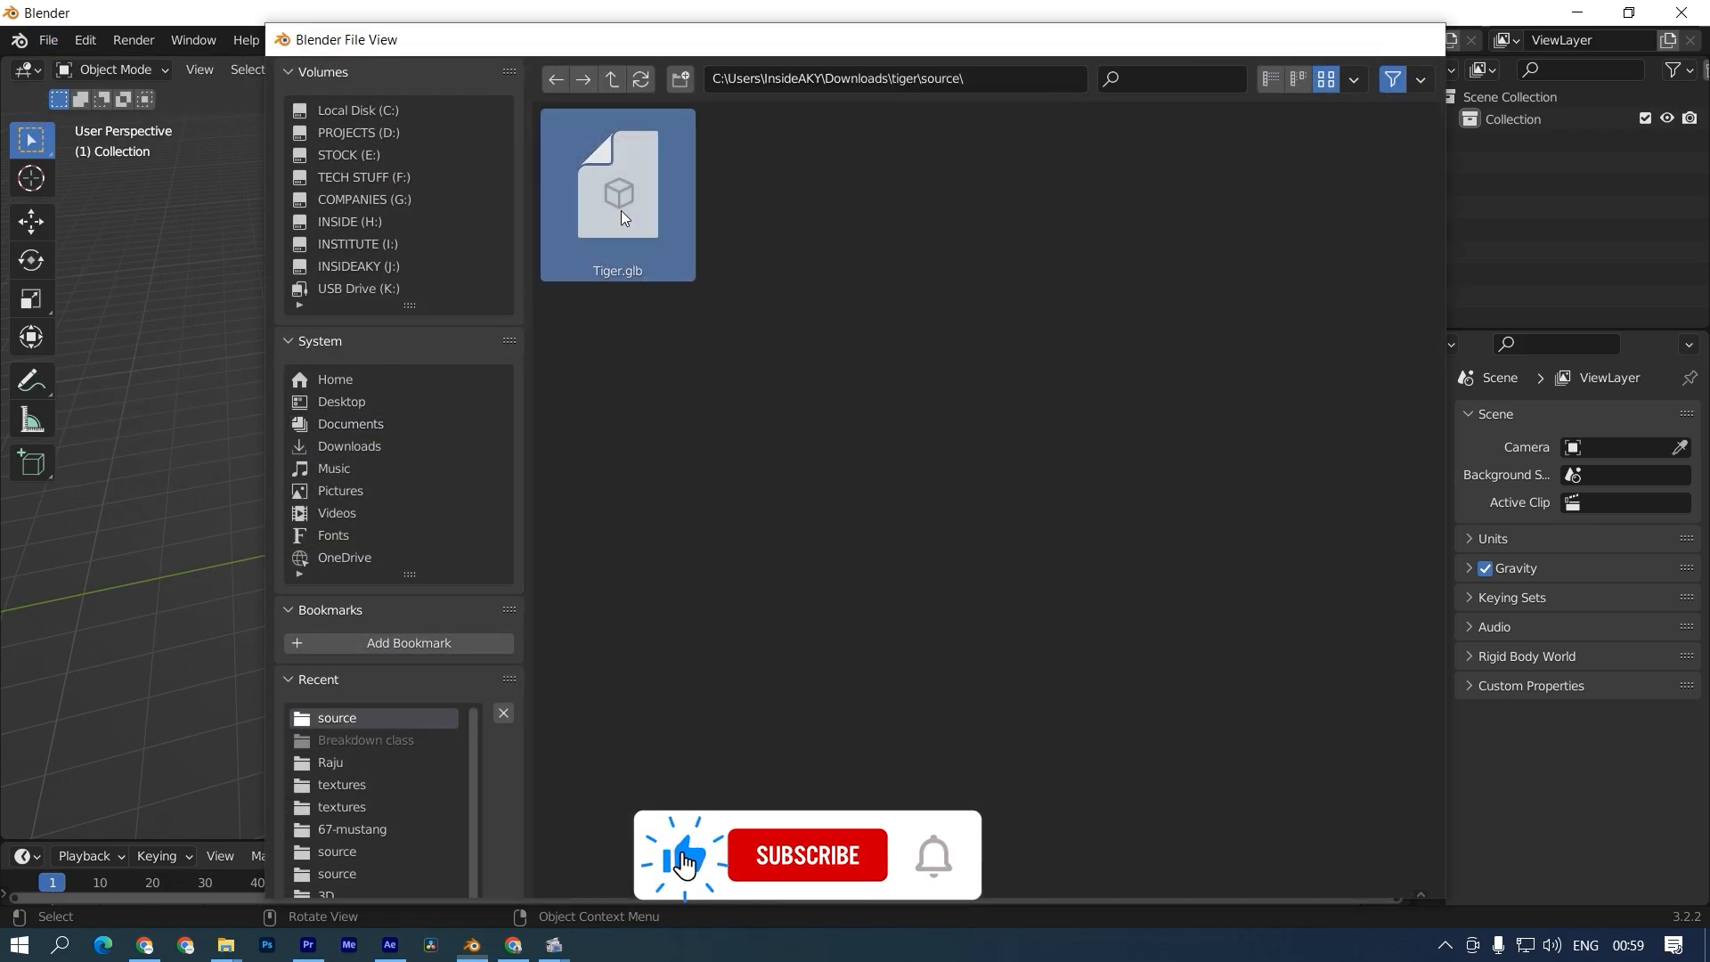
double_click(621, 210)
scroll(767, 515, up, 5)
drag(724, 525, 830, 501)
scroll(821, 522, up, 3)
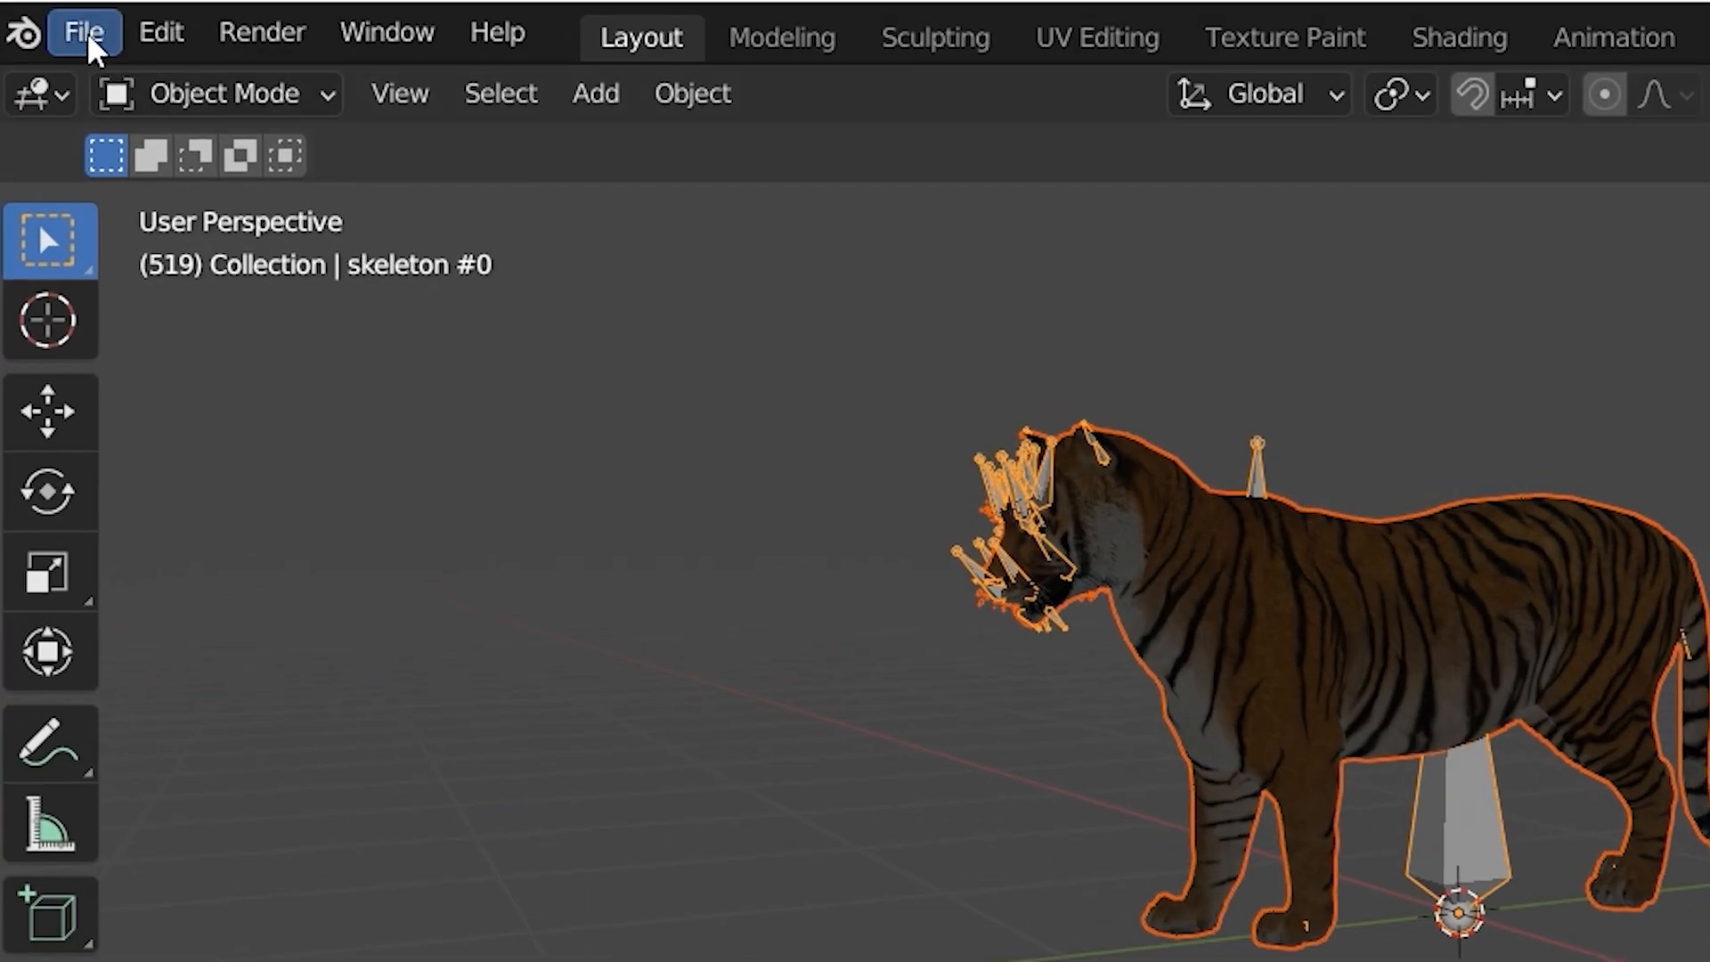
Step: Export the tiger as a Wavefront OBJ with Animation enabled to E:\3D MODELS\2. Animals\3. Tiger\Tiger.obj
click(87, 30)
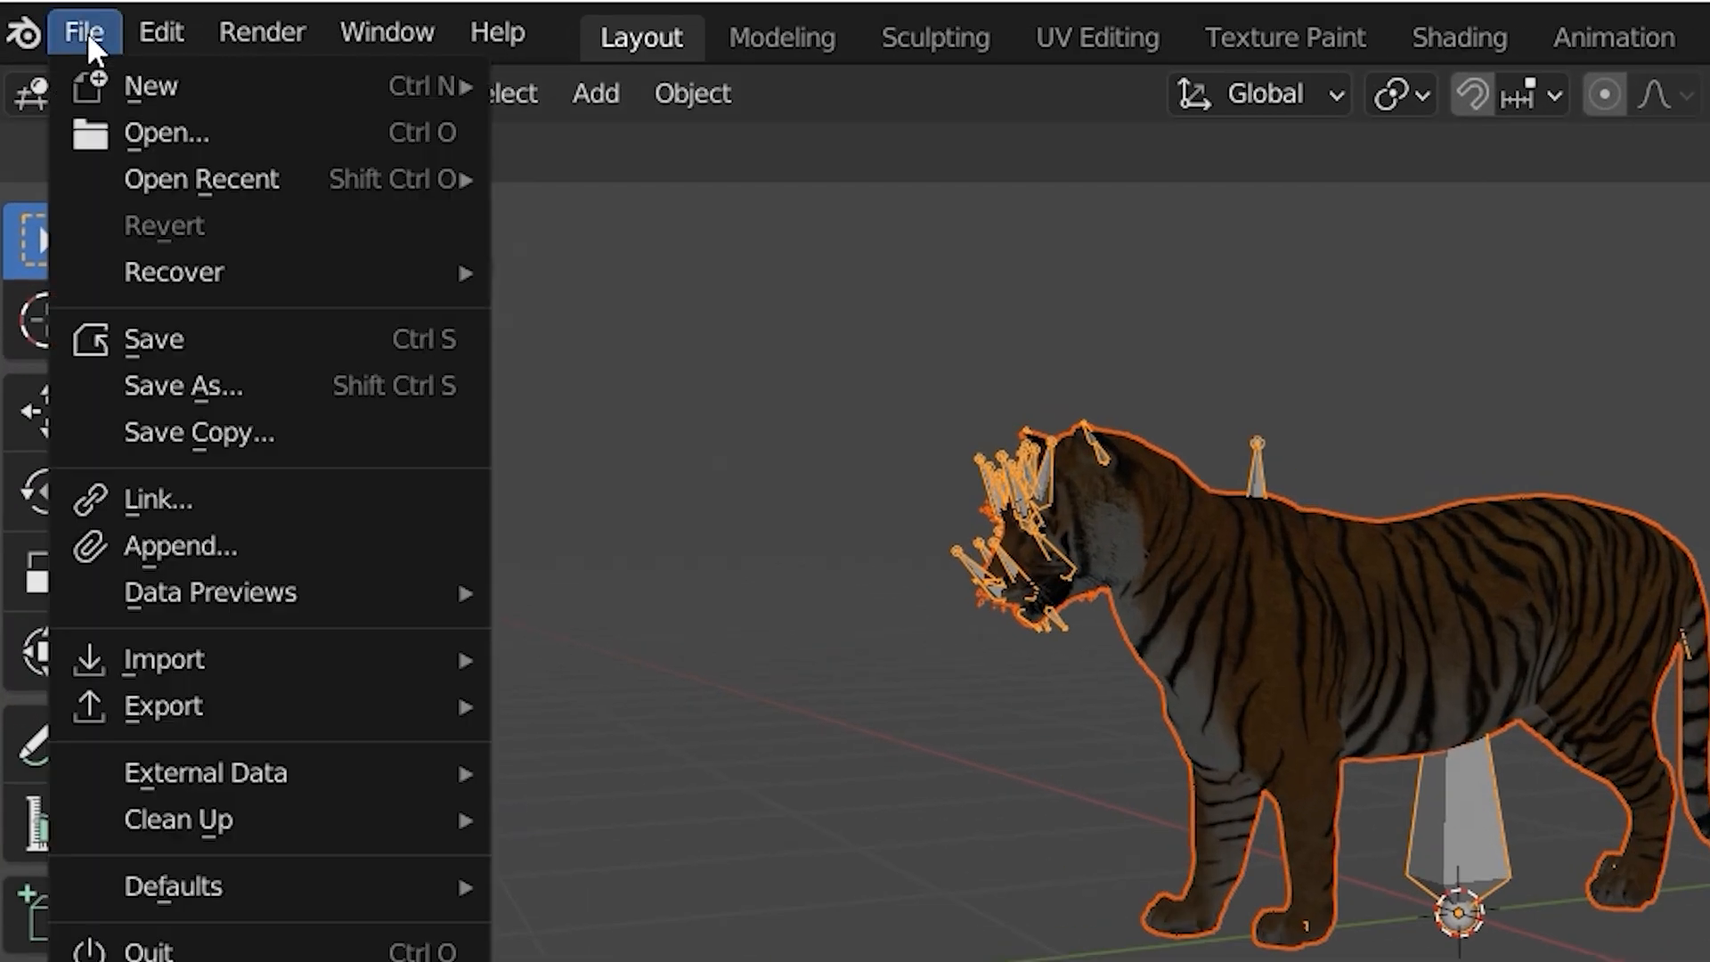
mouse_move(133, 703)
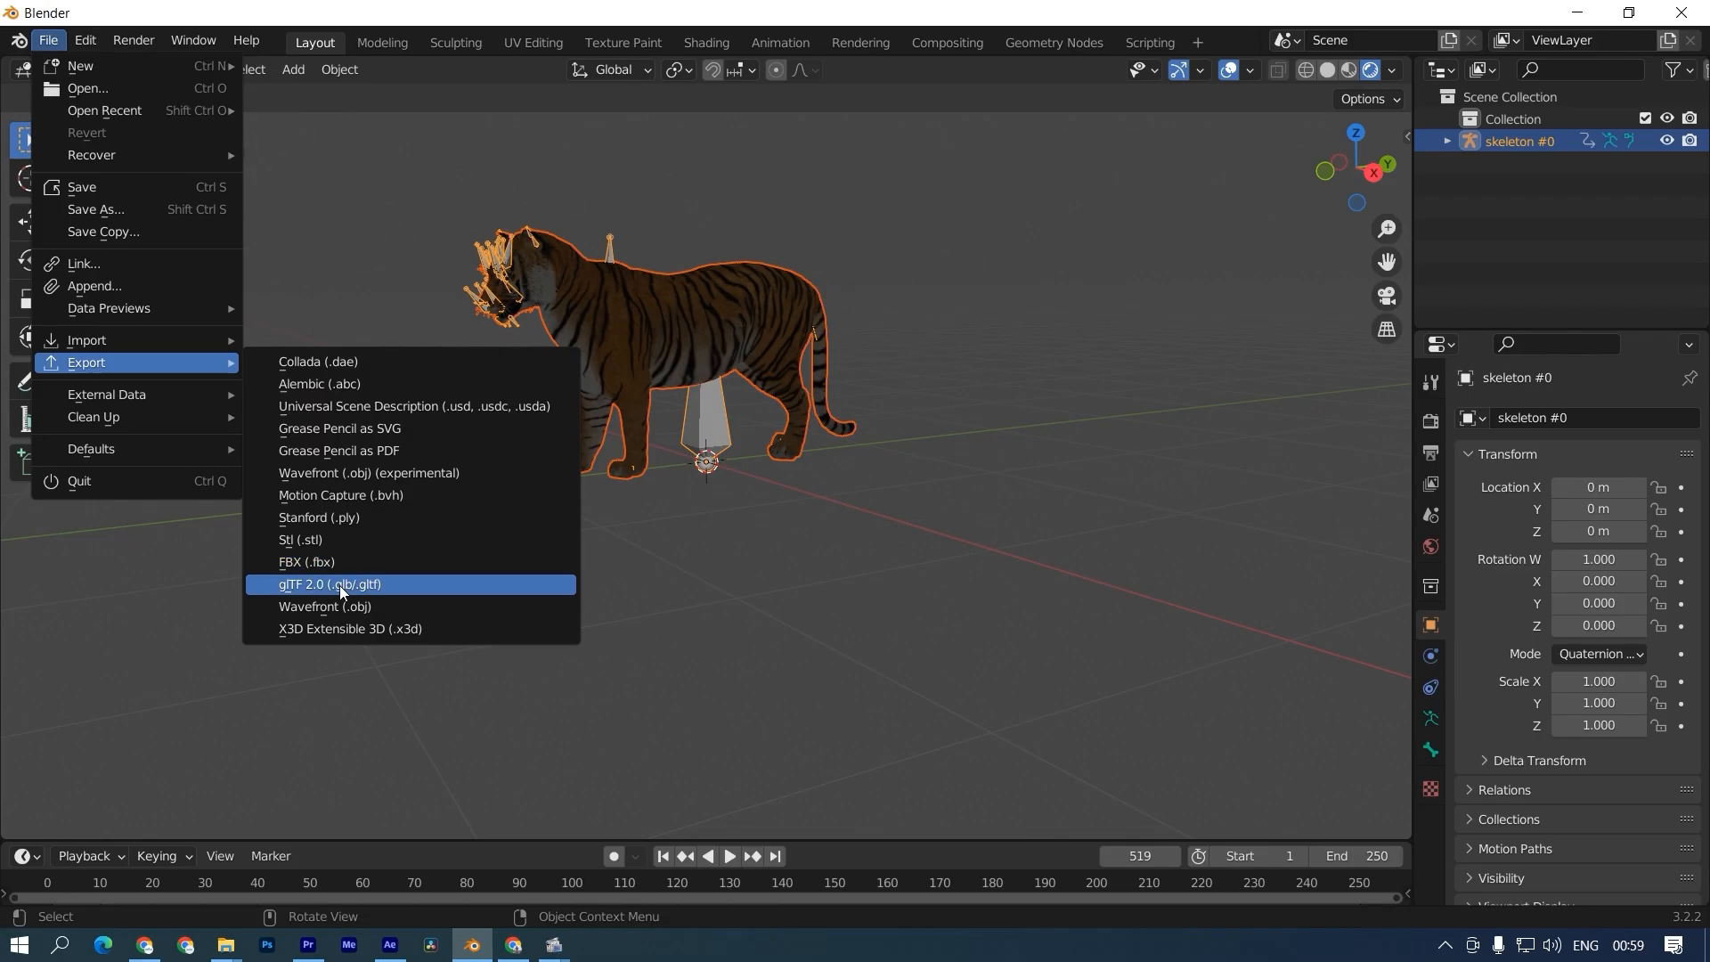
click(378, 606)
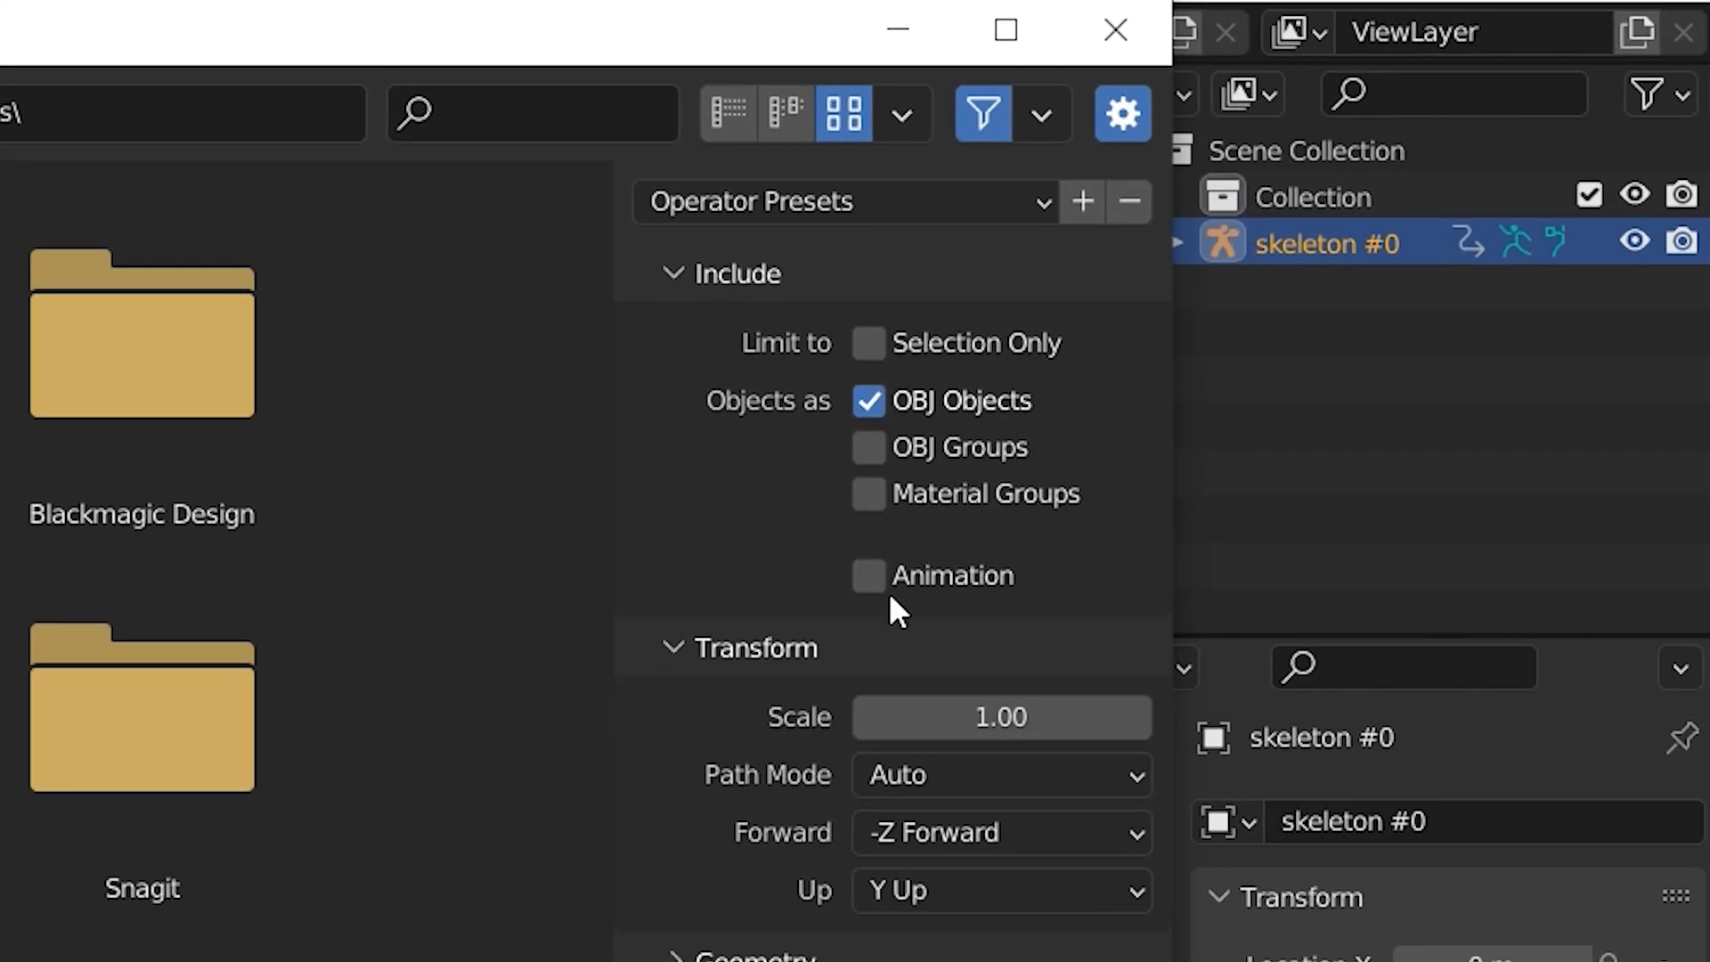
click(886, 588)
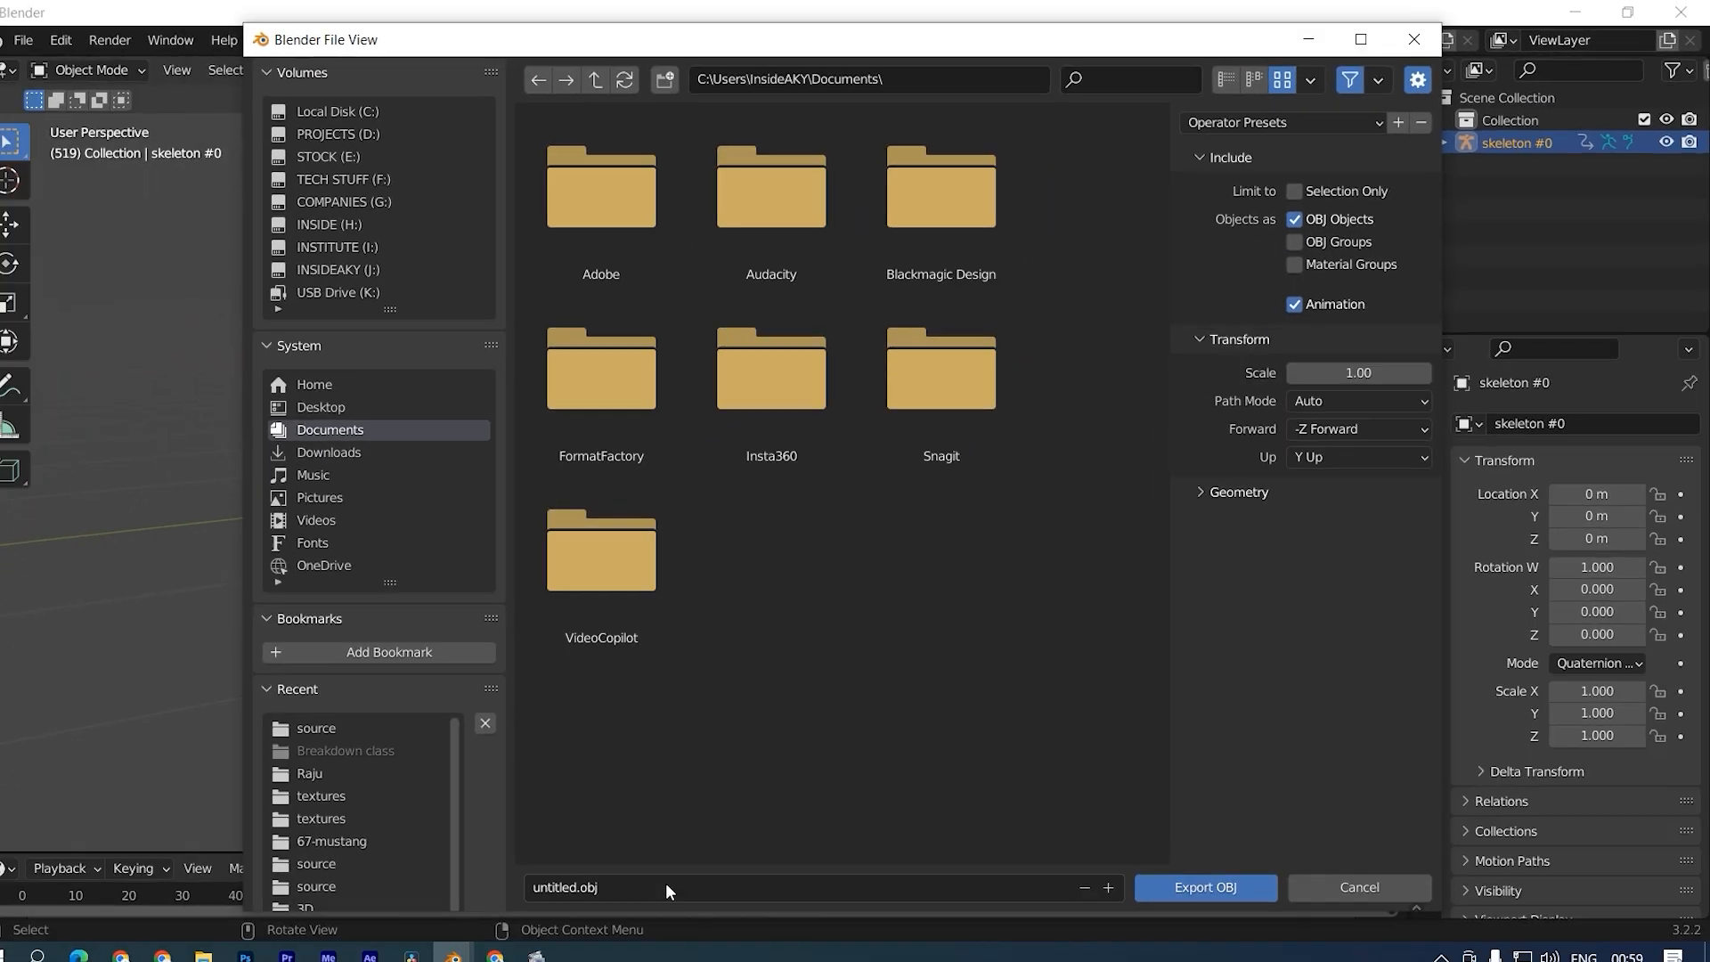
click(665, 883)
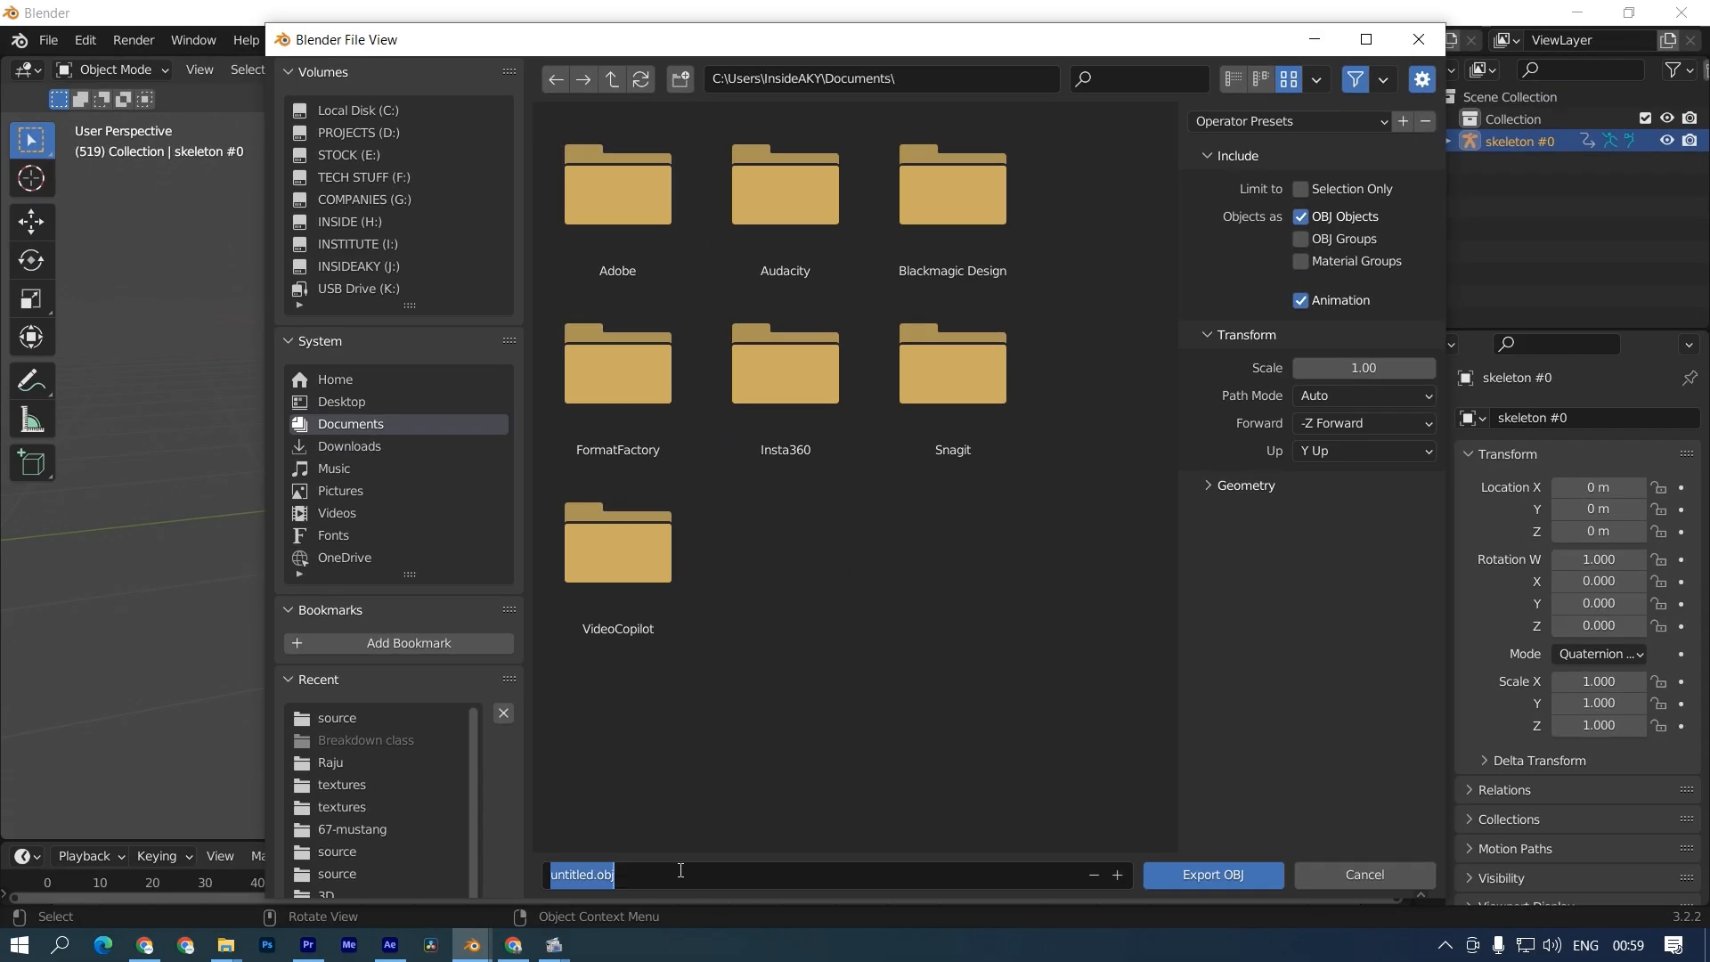
text(E:\3D MODELS\2. Animals\3. Tiger\Tiger.obj)
key(Return)
click(1218, 875)
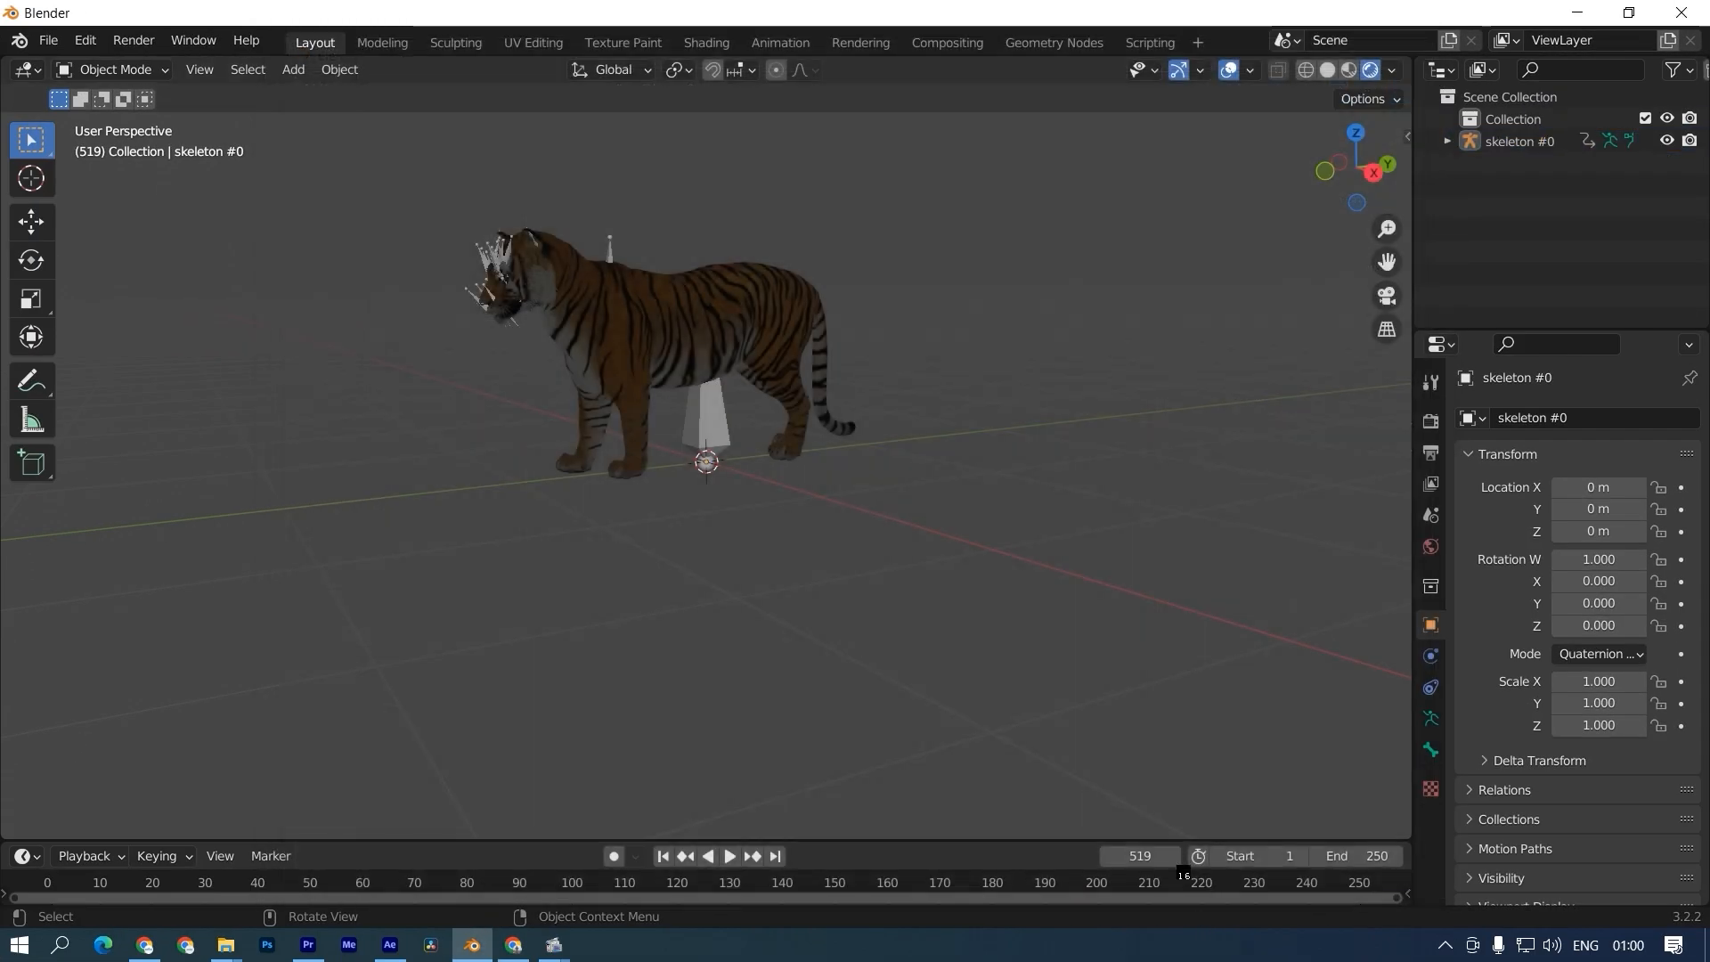
Step: Switch to After Effects, create a composition from VID20220916205149.mp4, and save the project as Tiger VFX.aep
click(390, 944)
drag(116, 316, 68, 662)
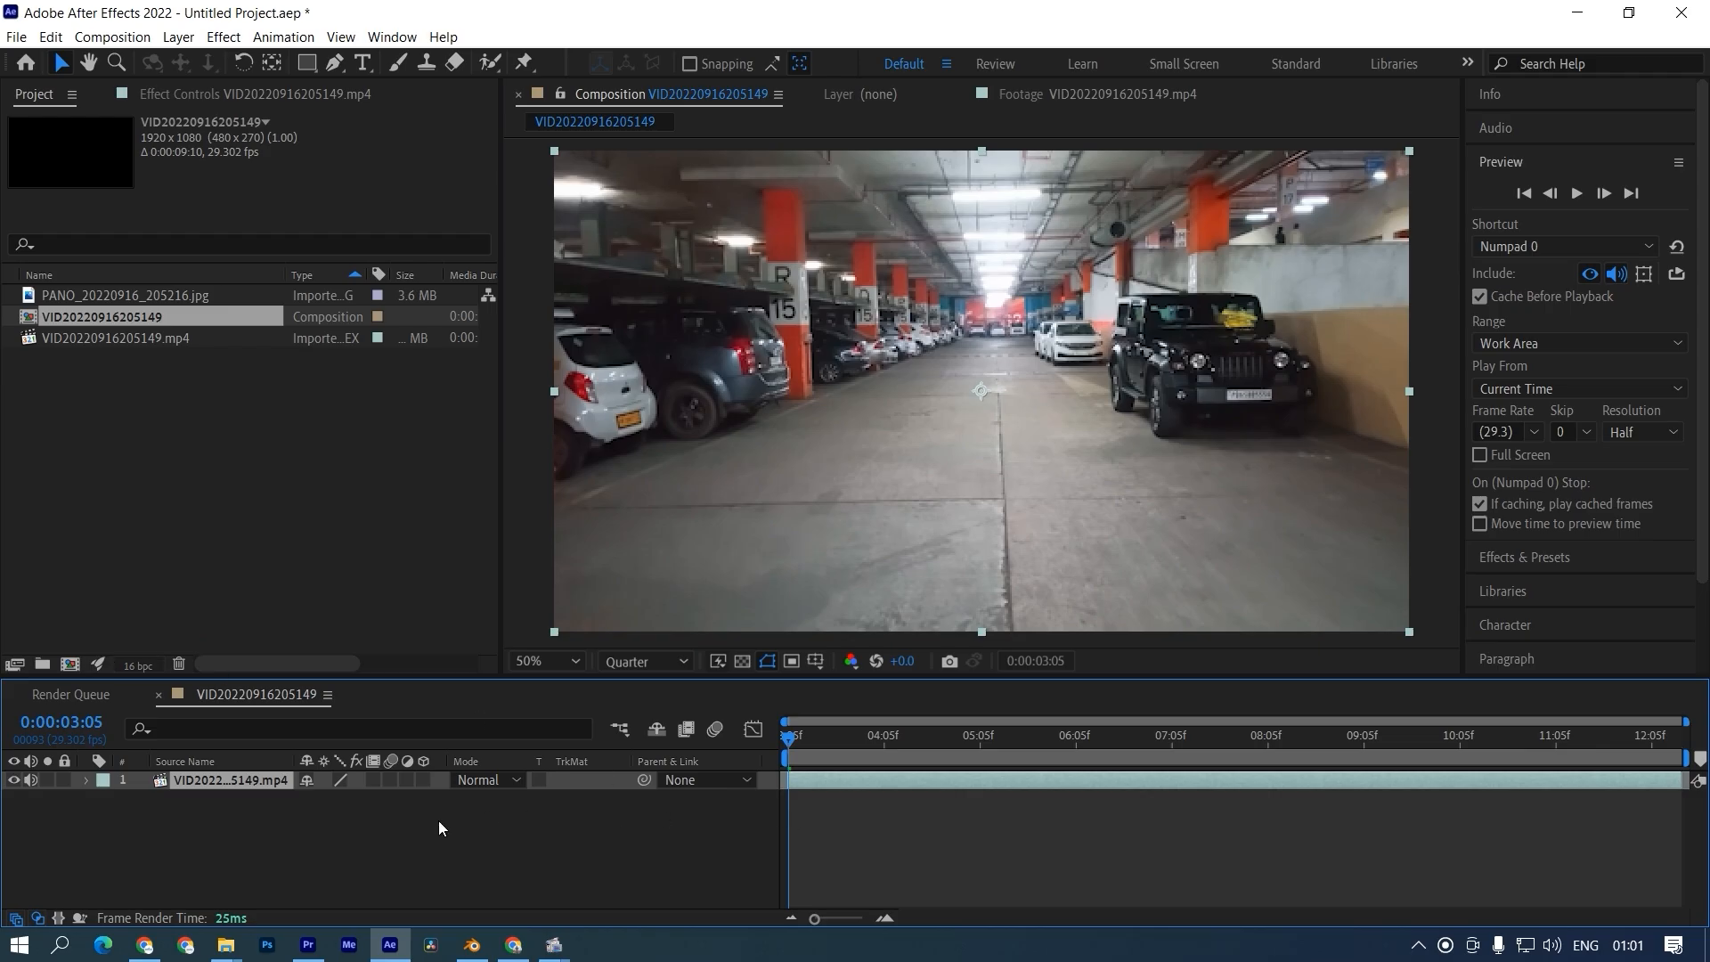
key(ctrl+s)
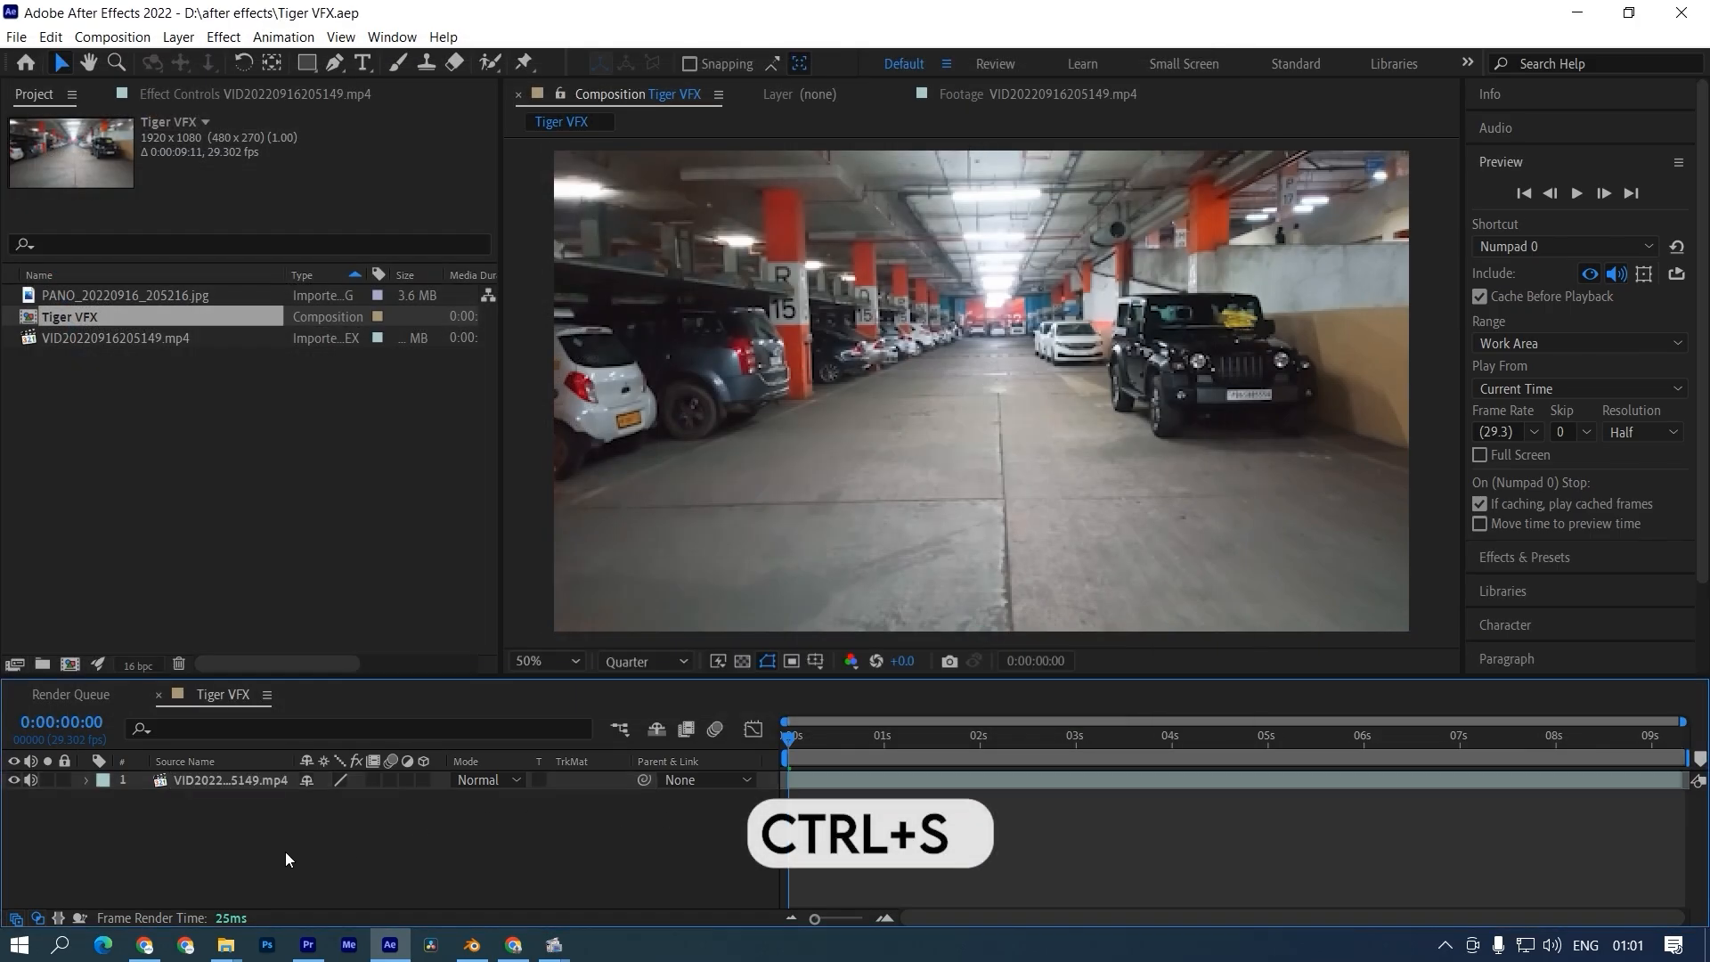
Step: Create a new 1920 x 1080 solid layer named Element above the footage
right_click(268, 846)
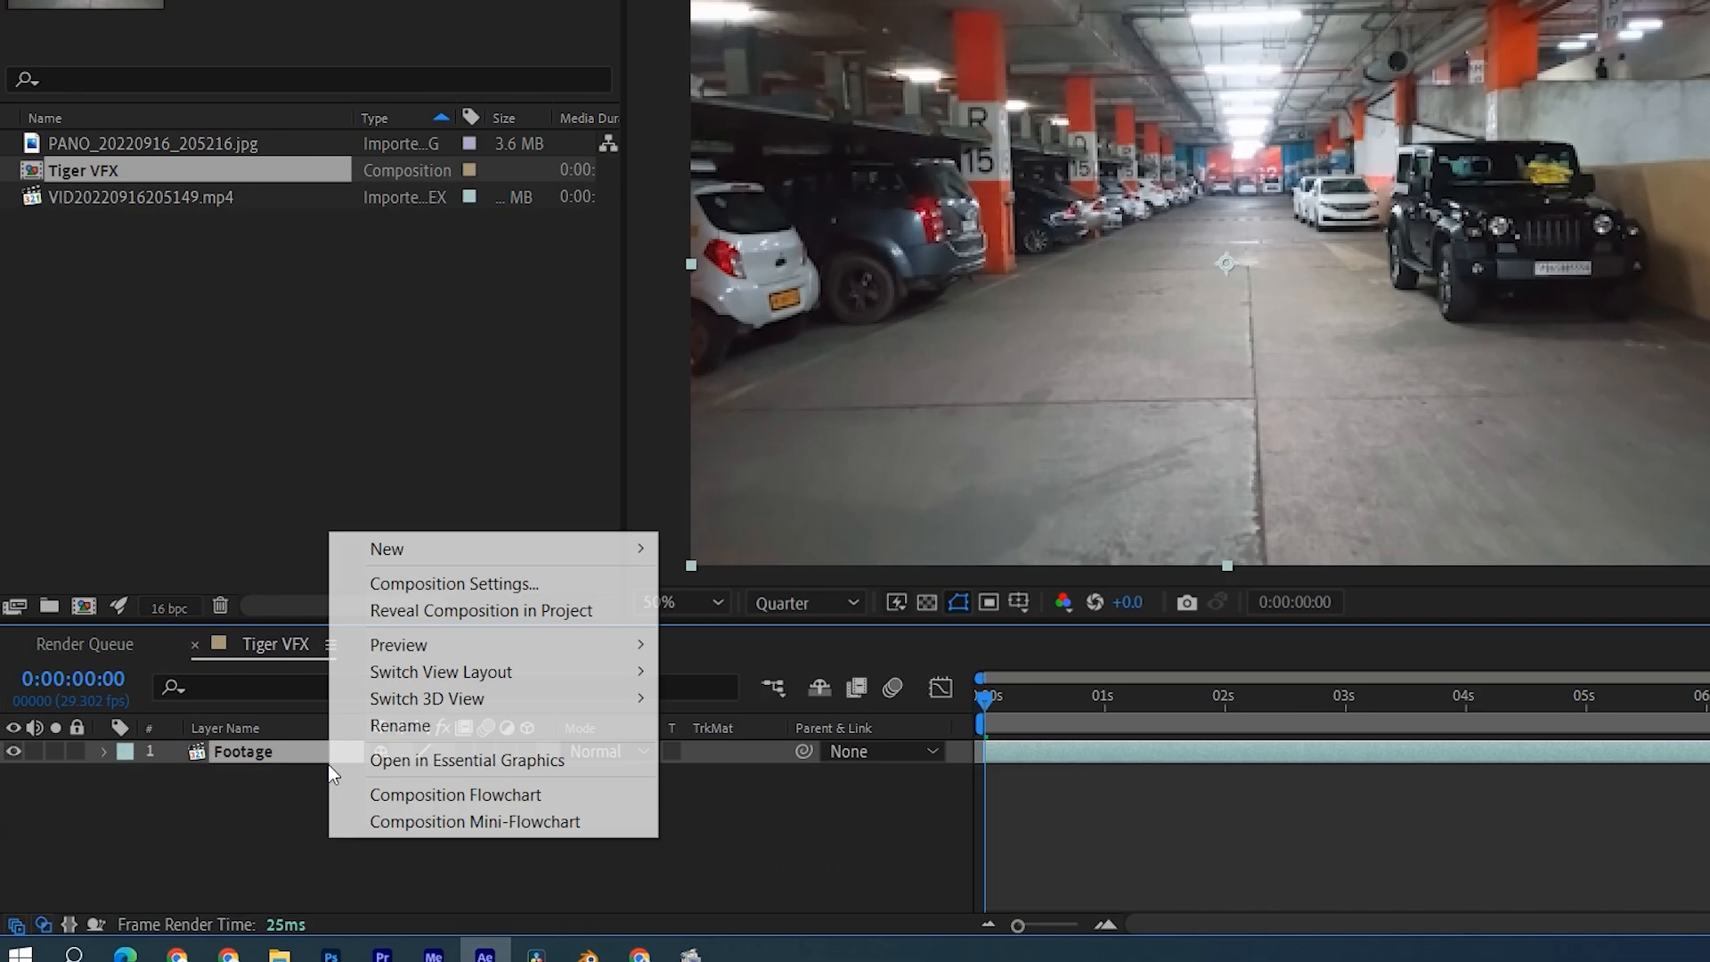
mouse_move(325, 620)
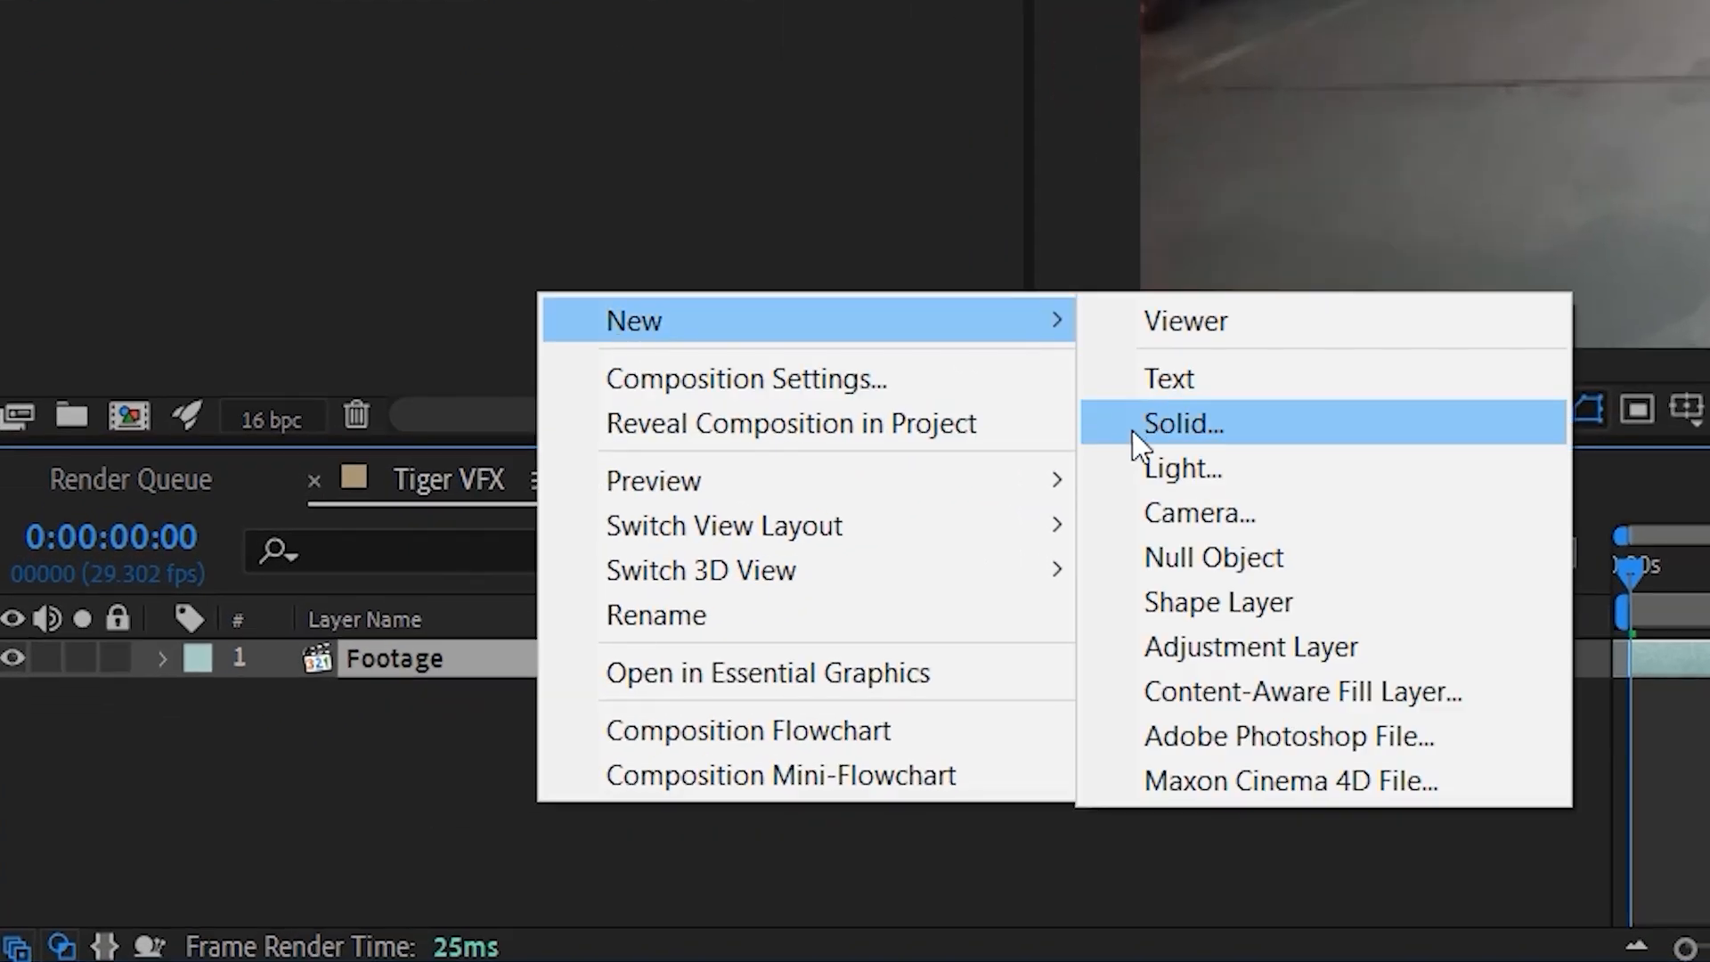
click(1131, 430)
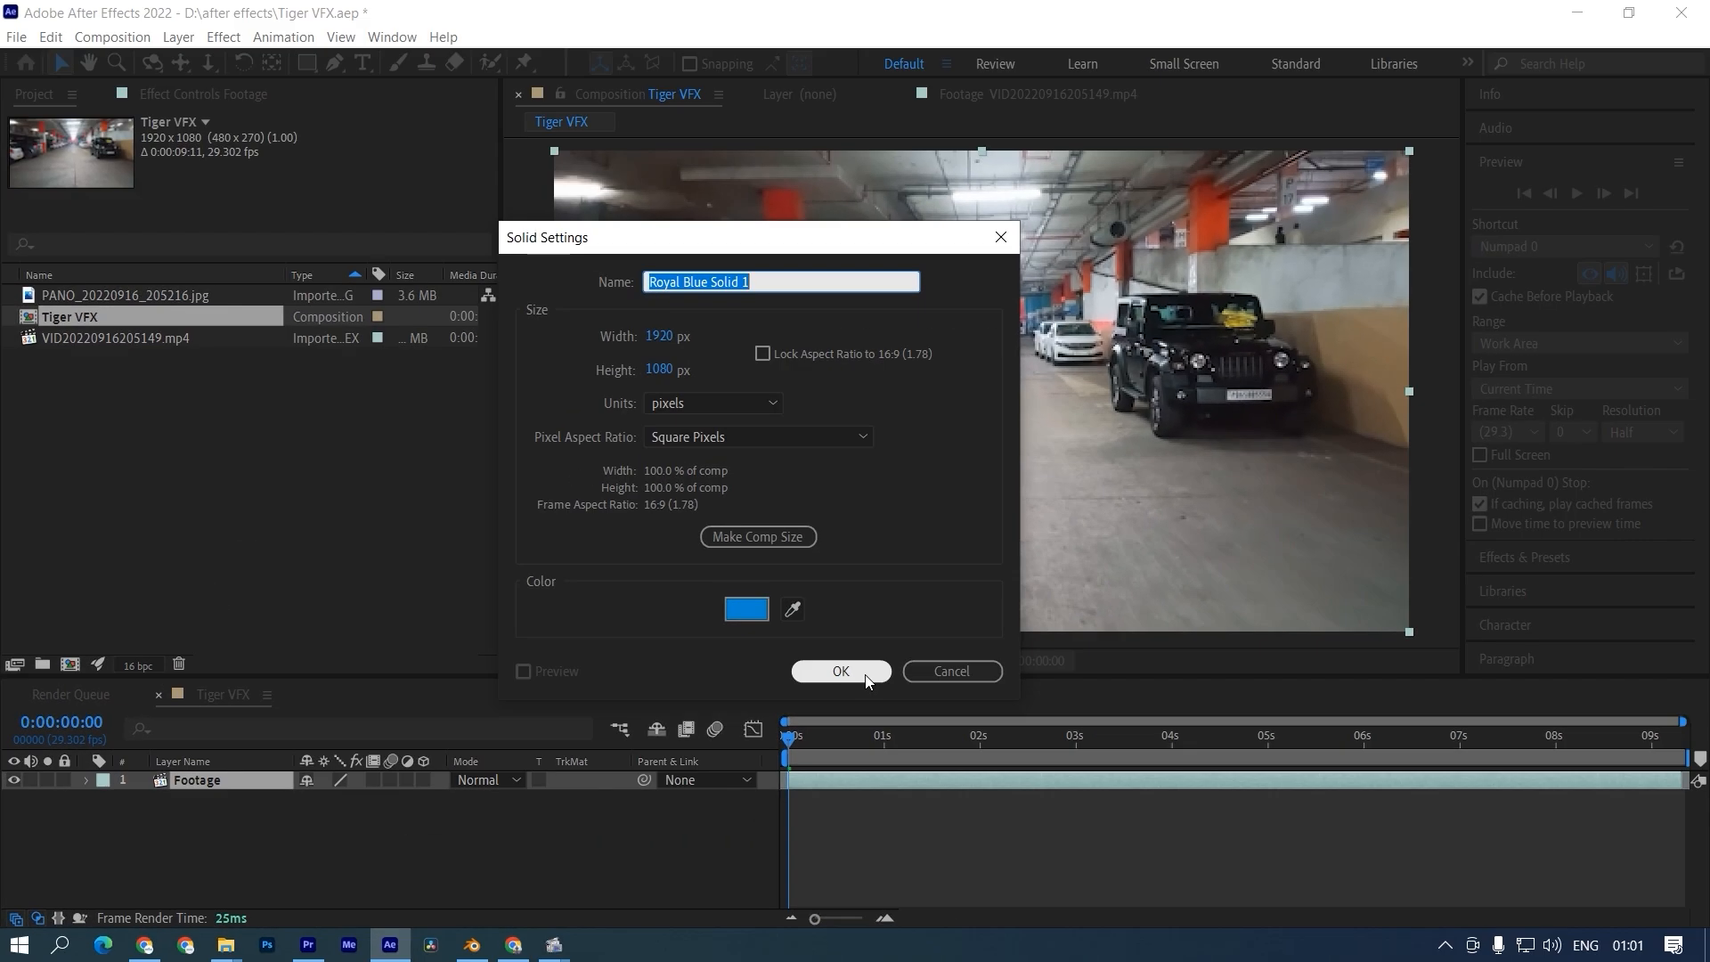
text(Element)
key(Return)
Step: Apply the Element effect to the solid and open its Scene Setup
key(ctrl+space)
text(el)
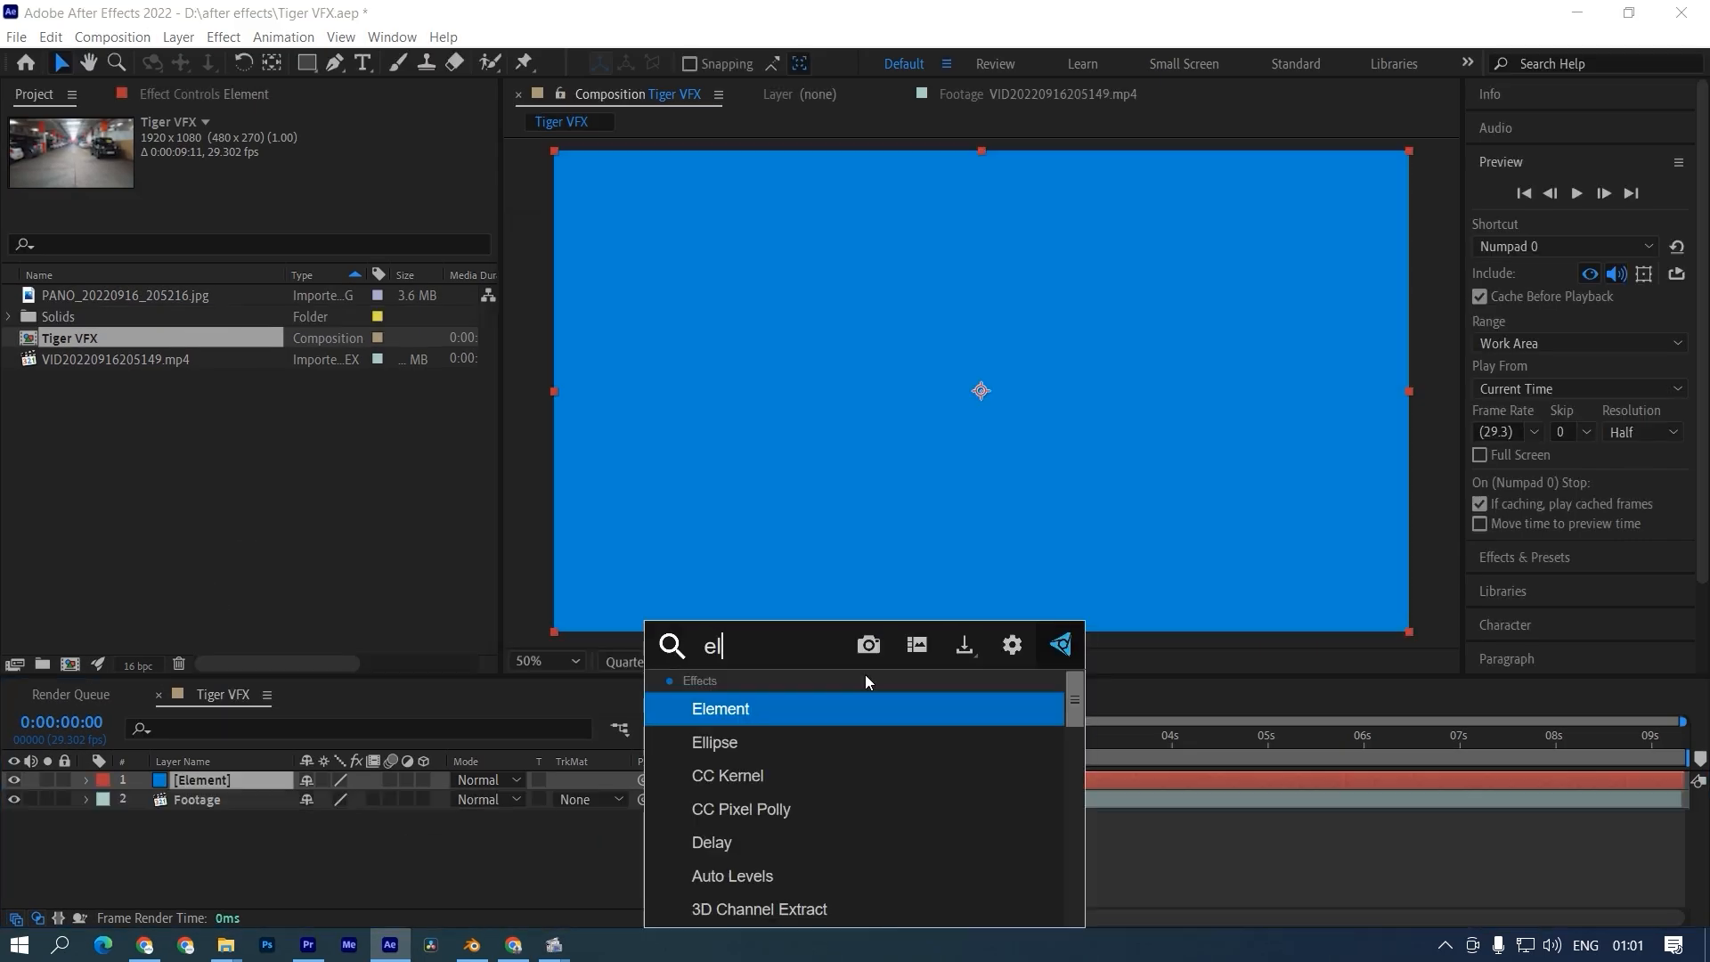
key(Return)
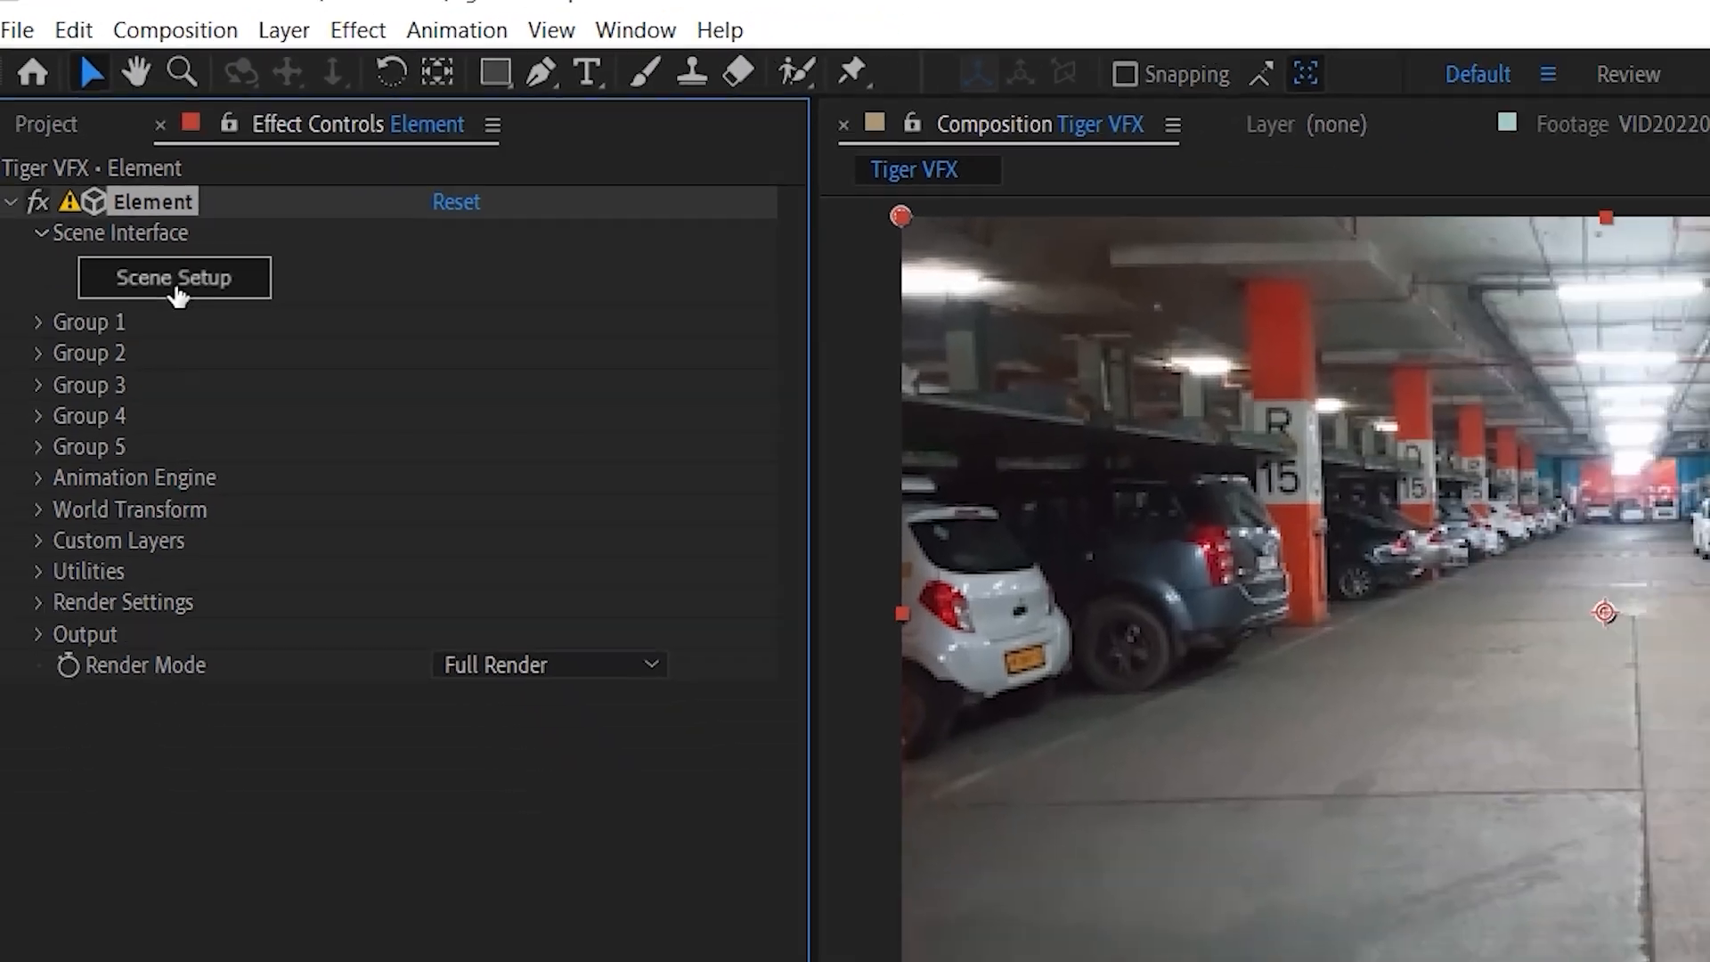
click(218, 354)
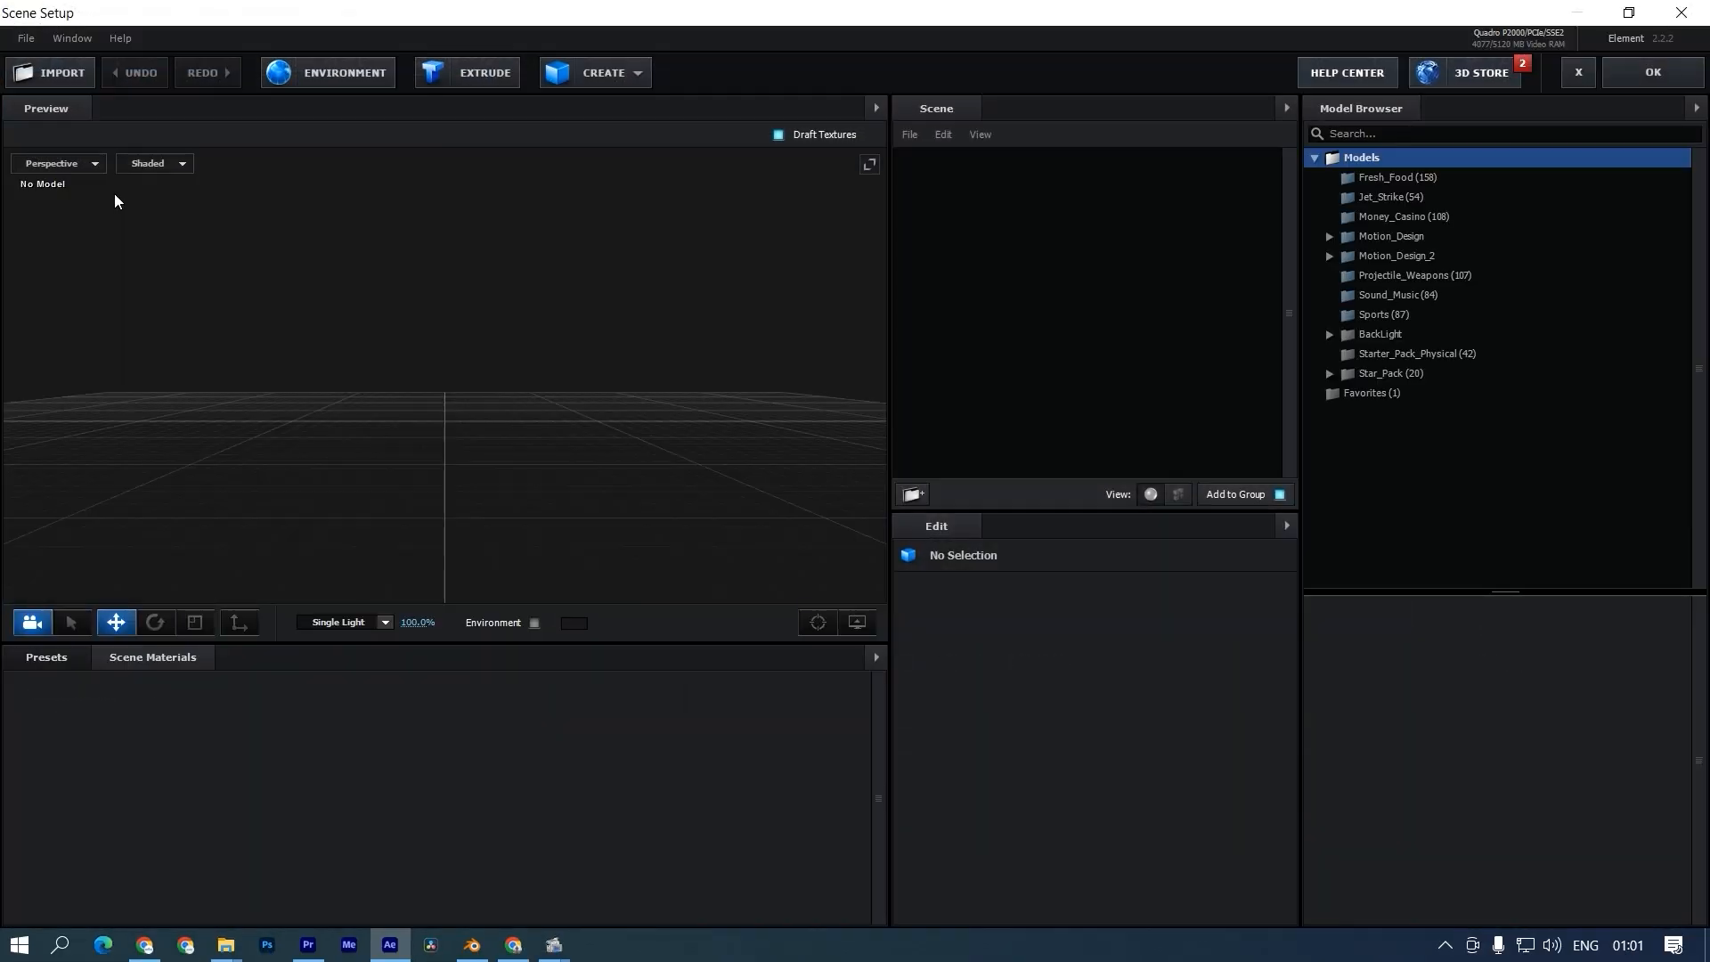
Step: Import the tiger OBJ files as a 3D sequence starting with Tiger_000001 from E:\3D MODELS\2. Animals\3. Tiger
click(28, 40)
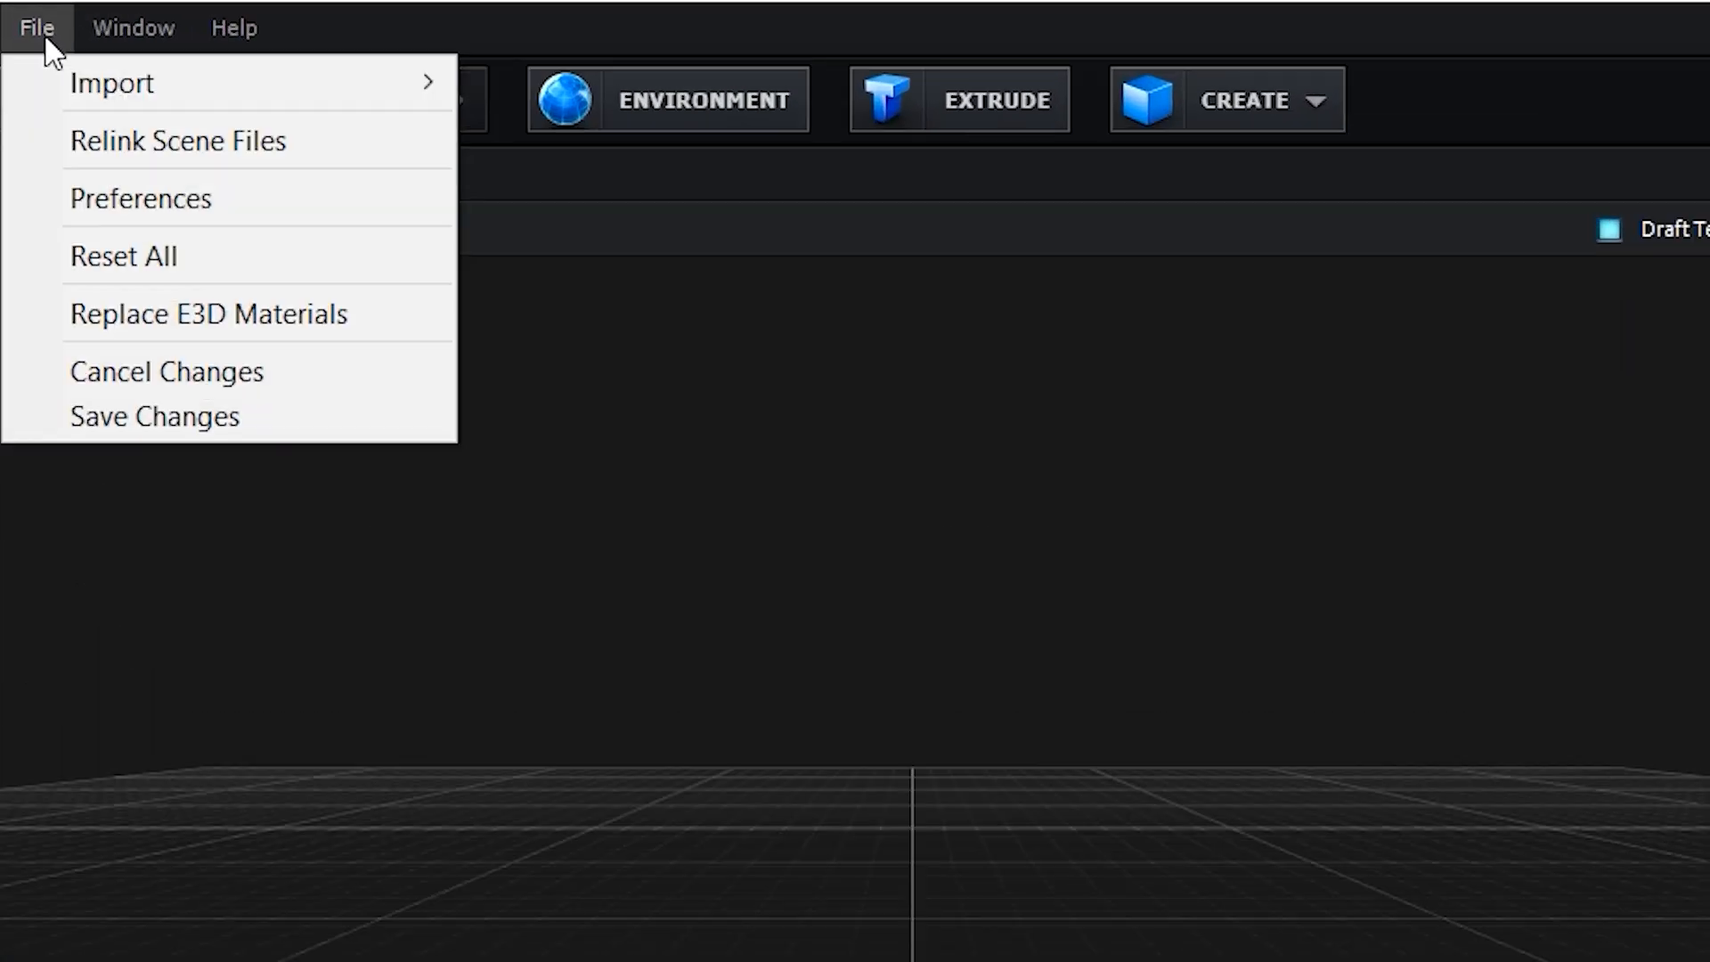
mouse_move(125, 93)
click(684, 132)
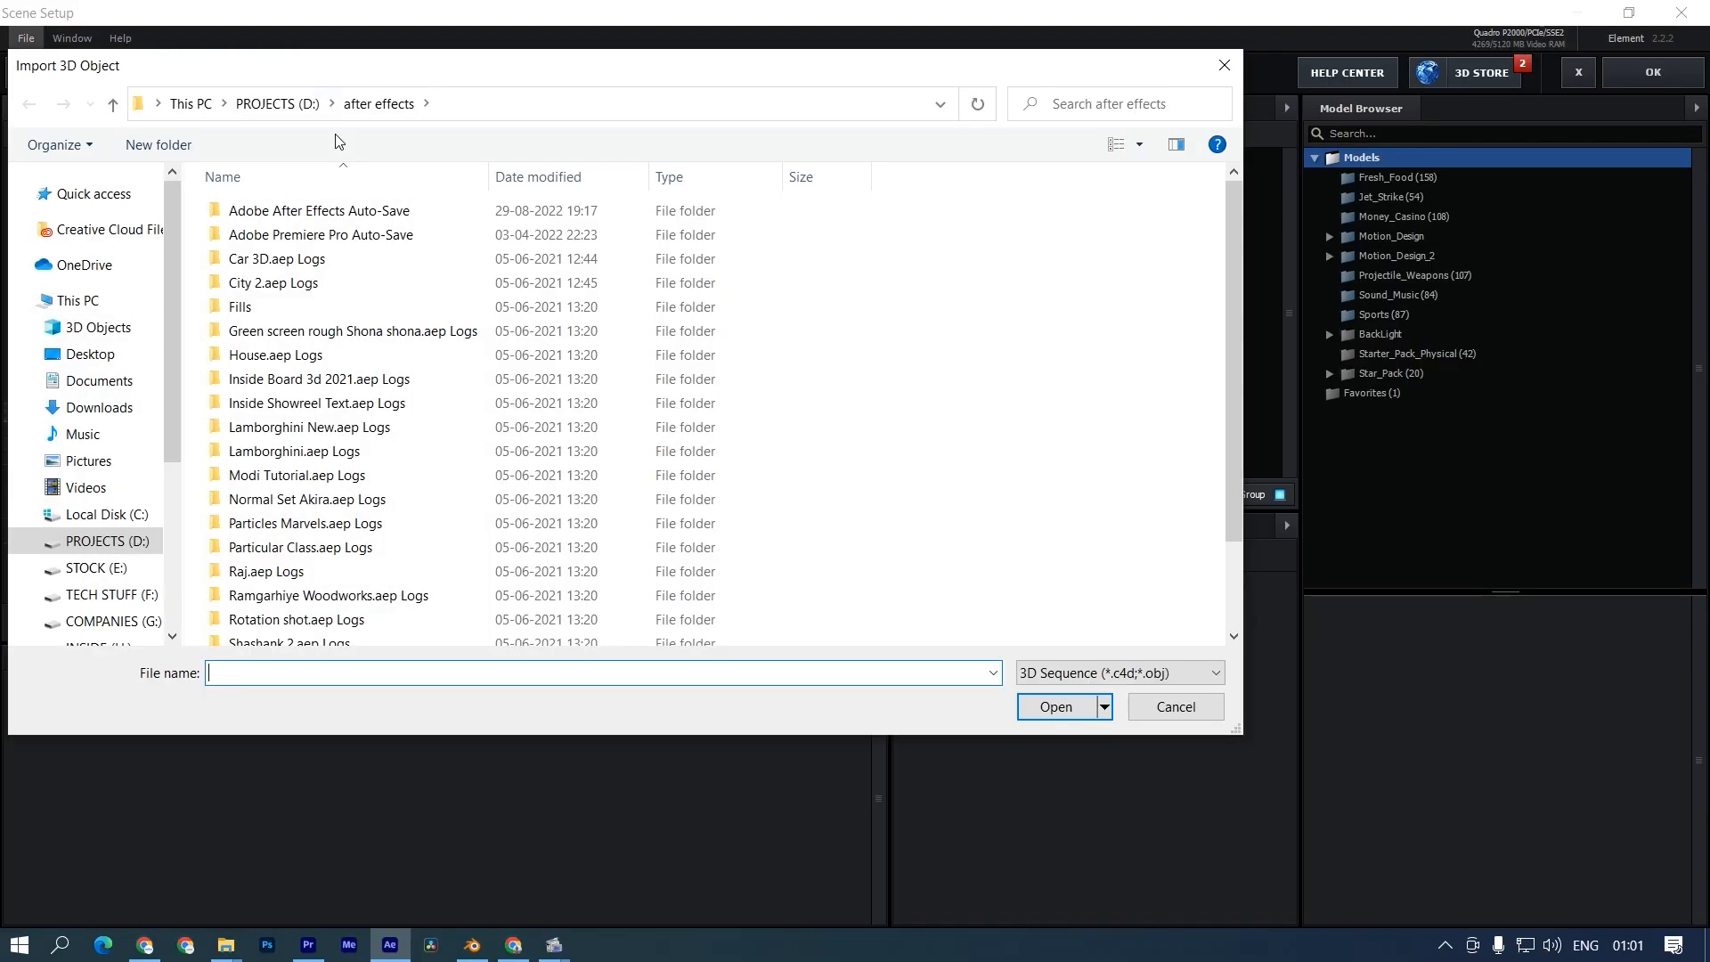
click(96, 567)
double_click(440, 267)
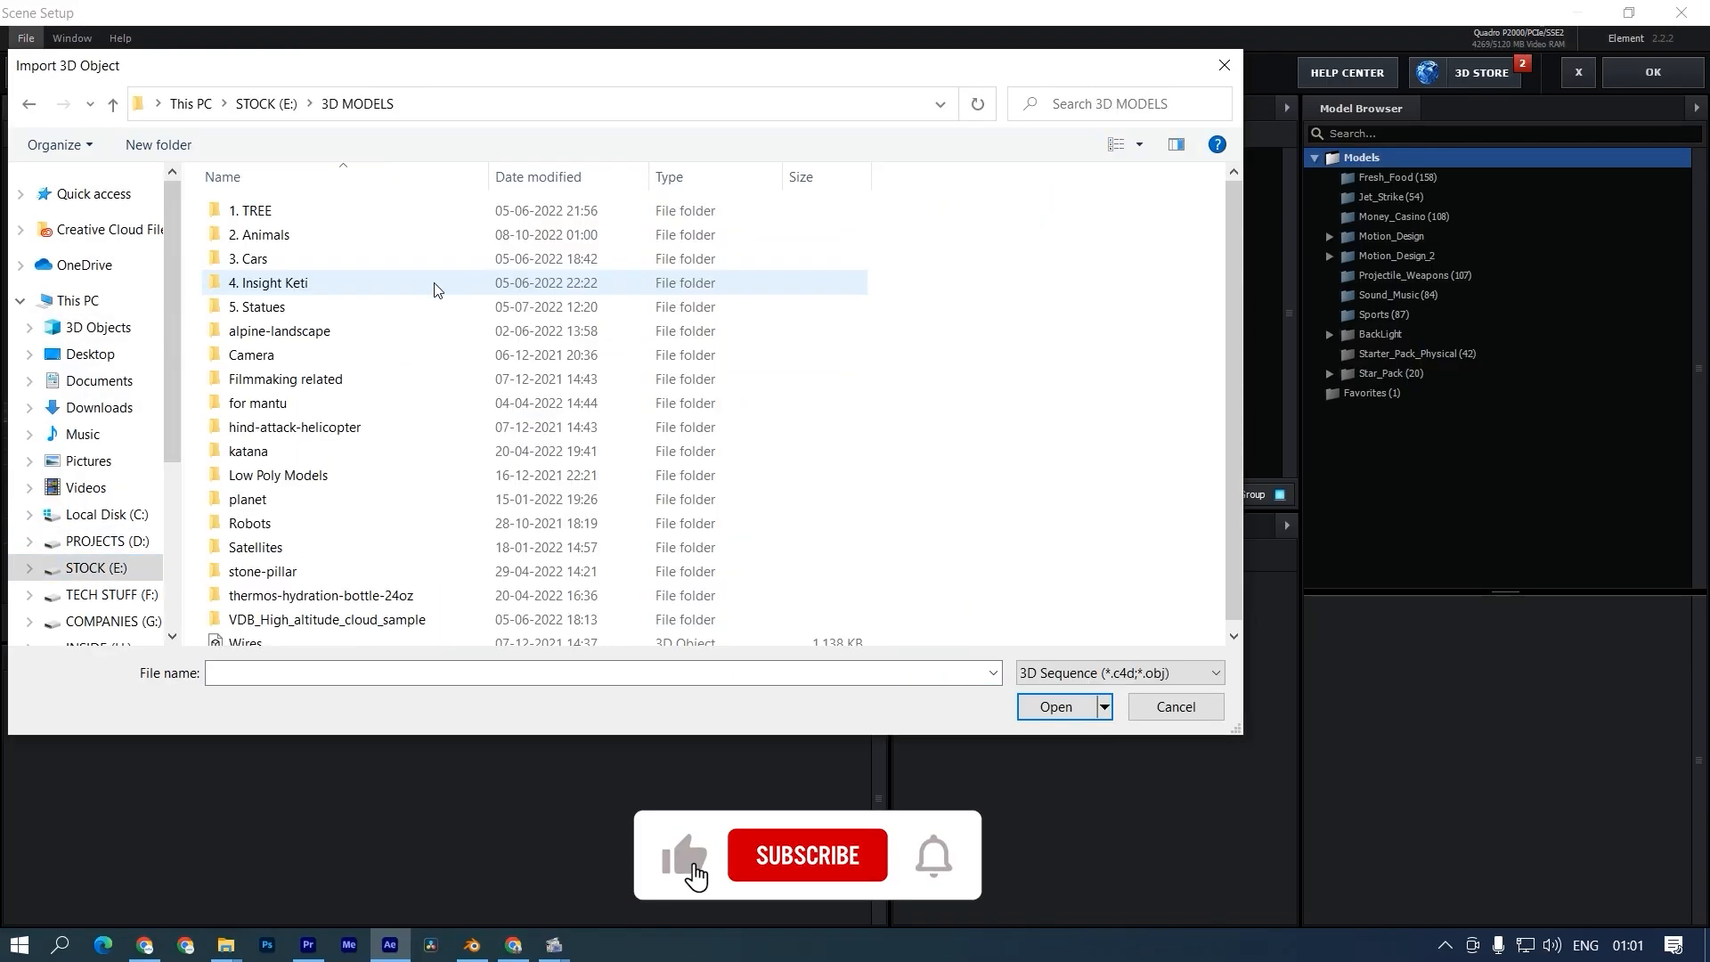
double_click(259, 234)
double_click(259, 258)
click(267, 210)
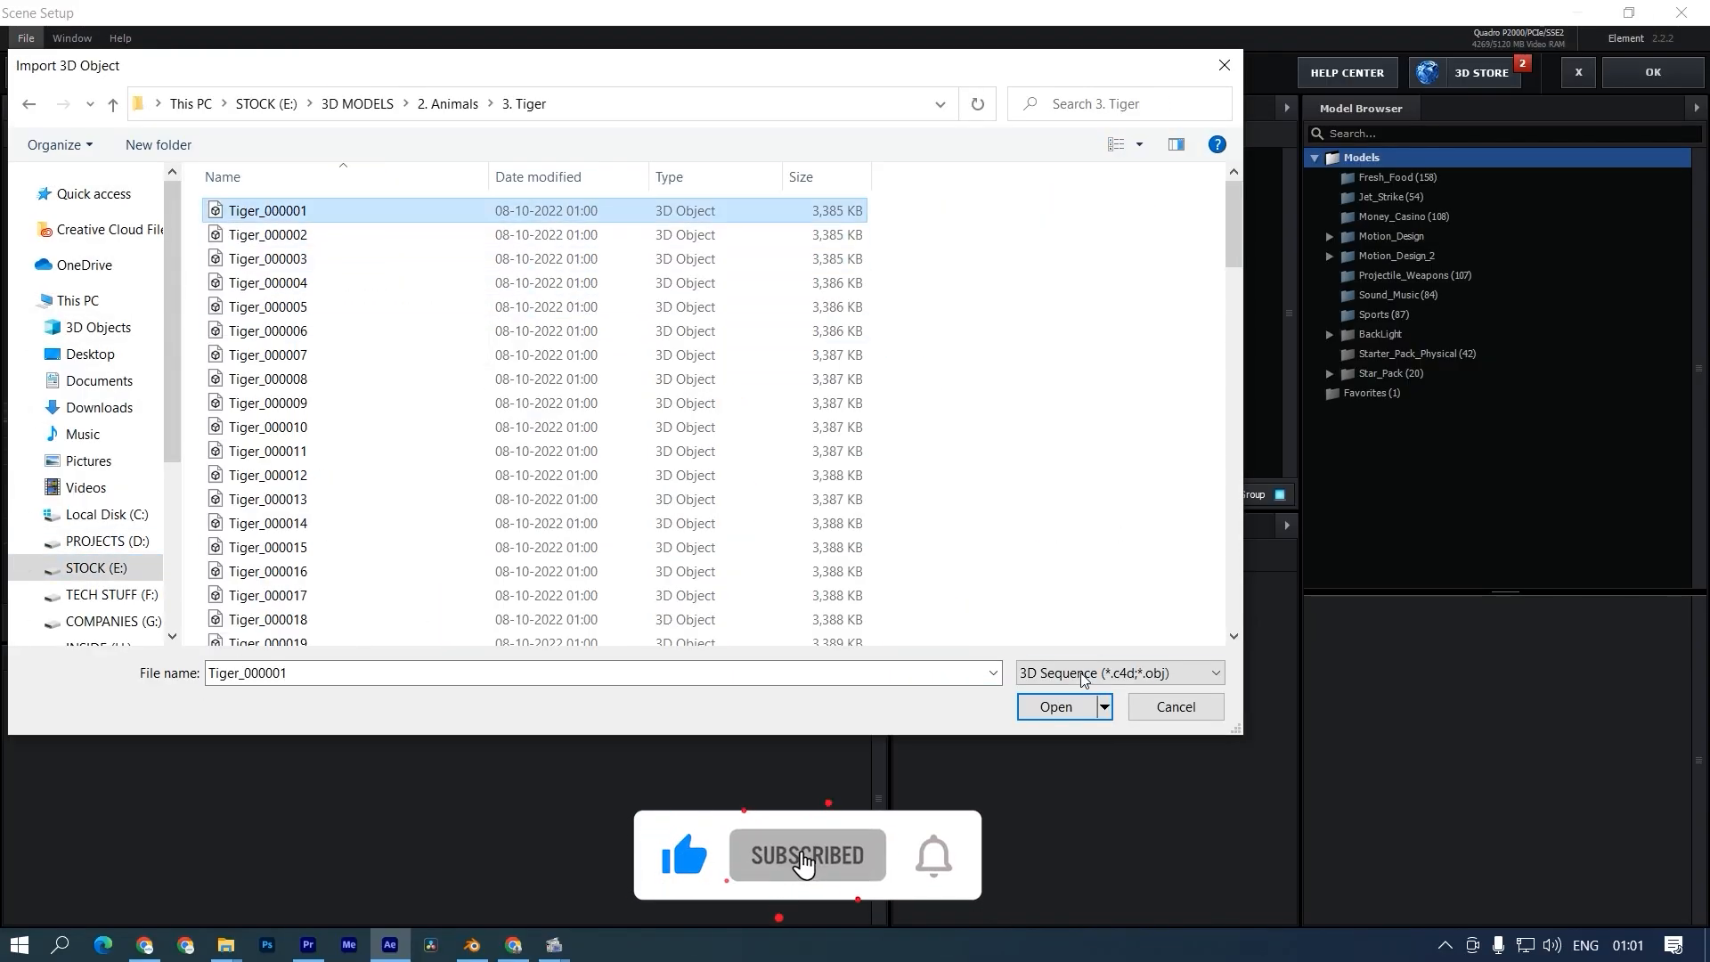
click(1058, 706)
click(982, 650)
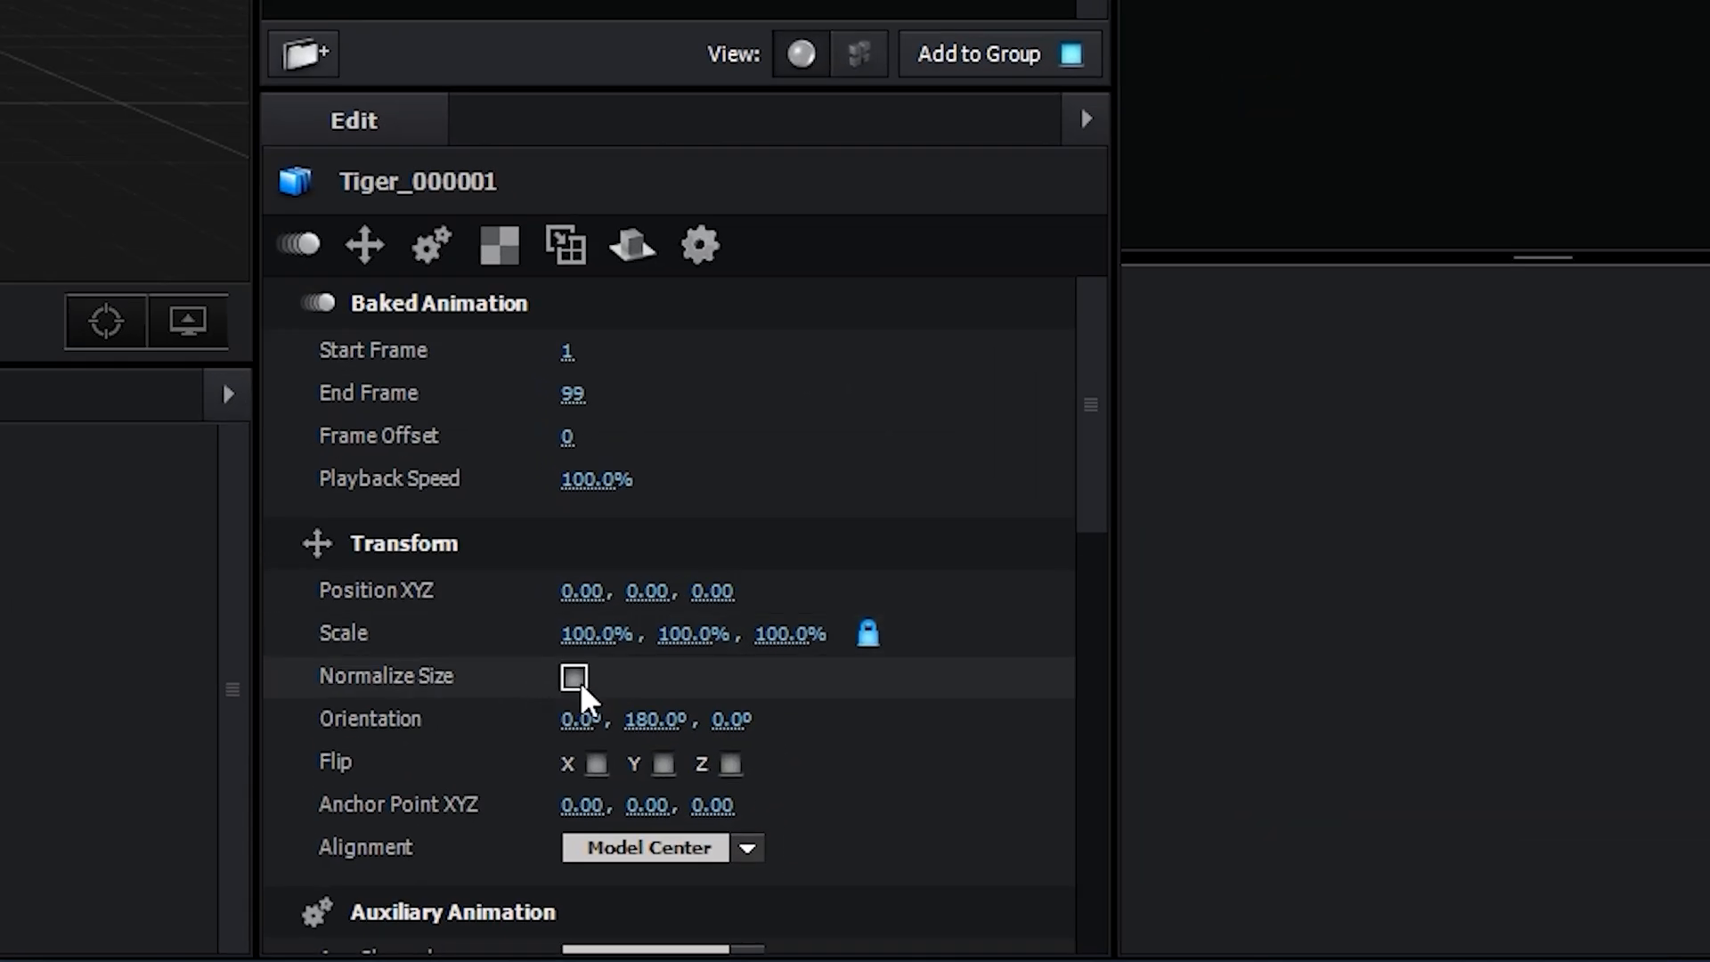
Step: Enable Normalize Size for the tiger model and set its alignment to Bottom
click(1043, 793)
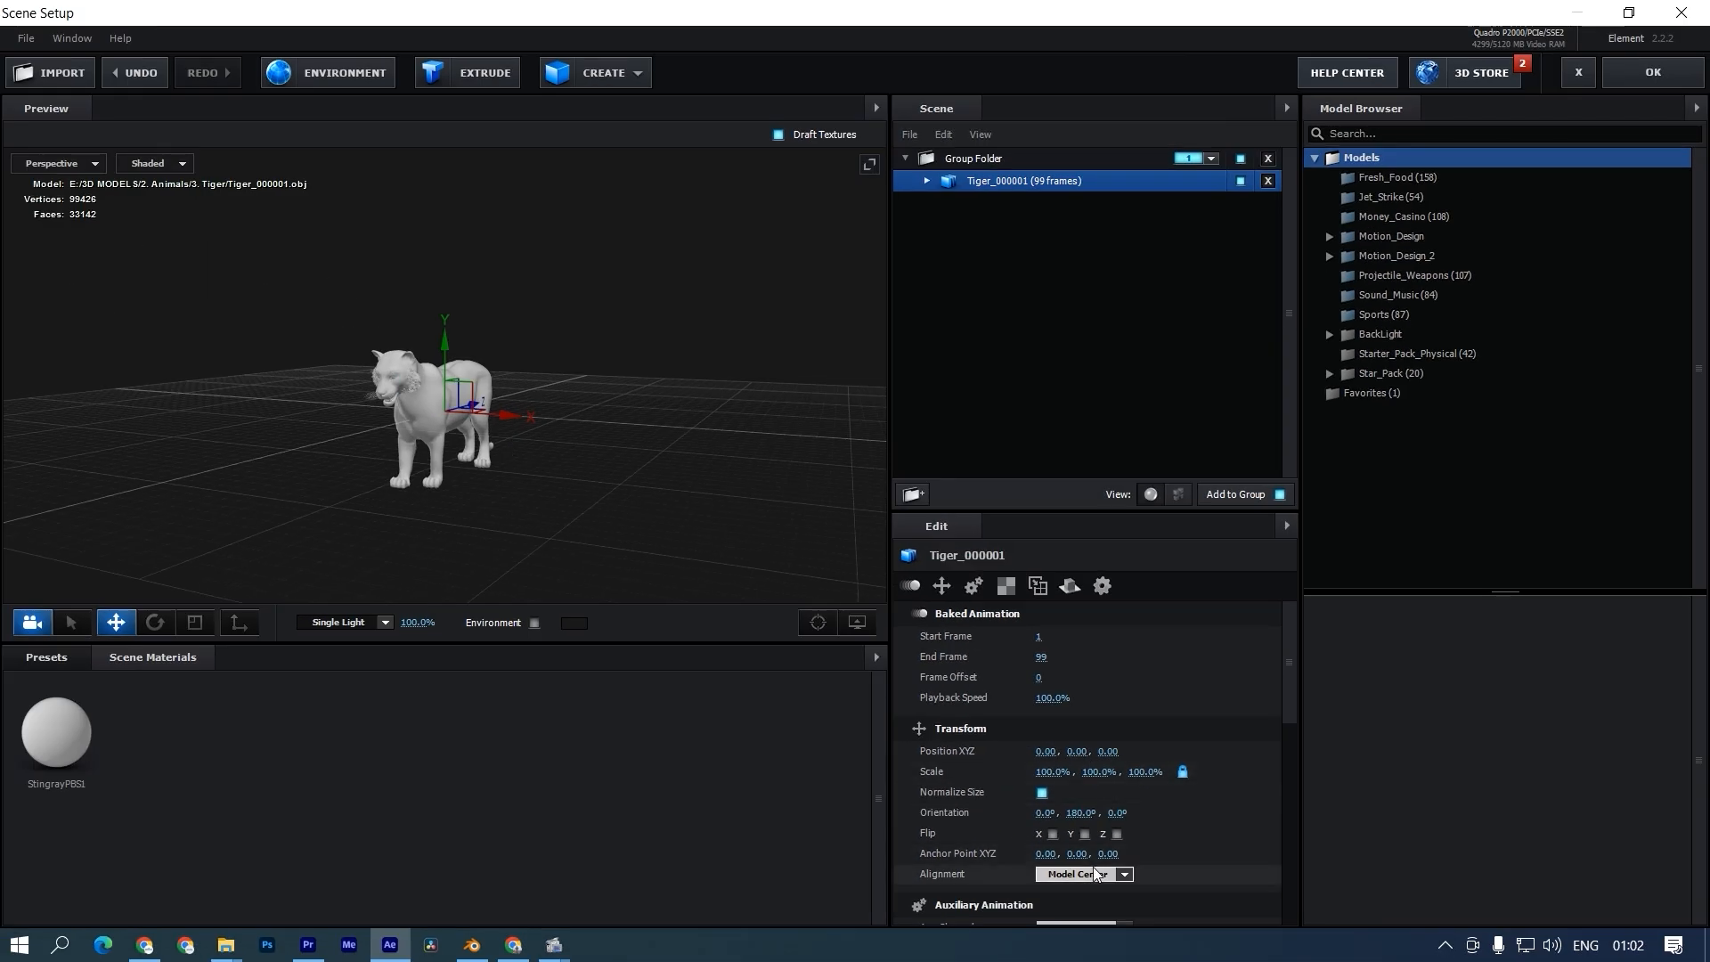
click(1095, 875)
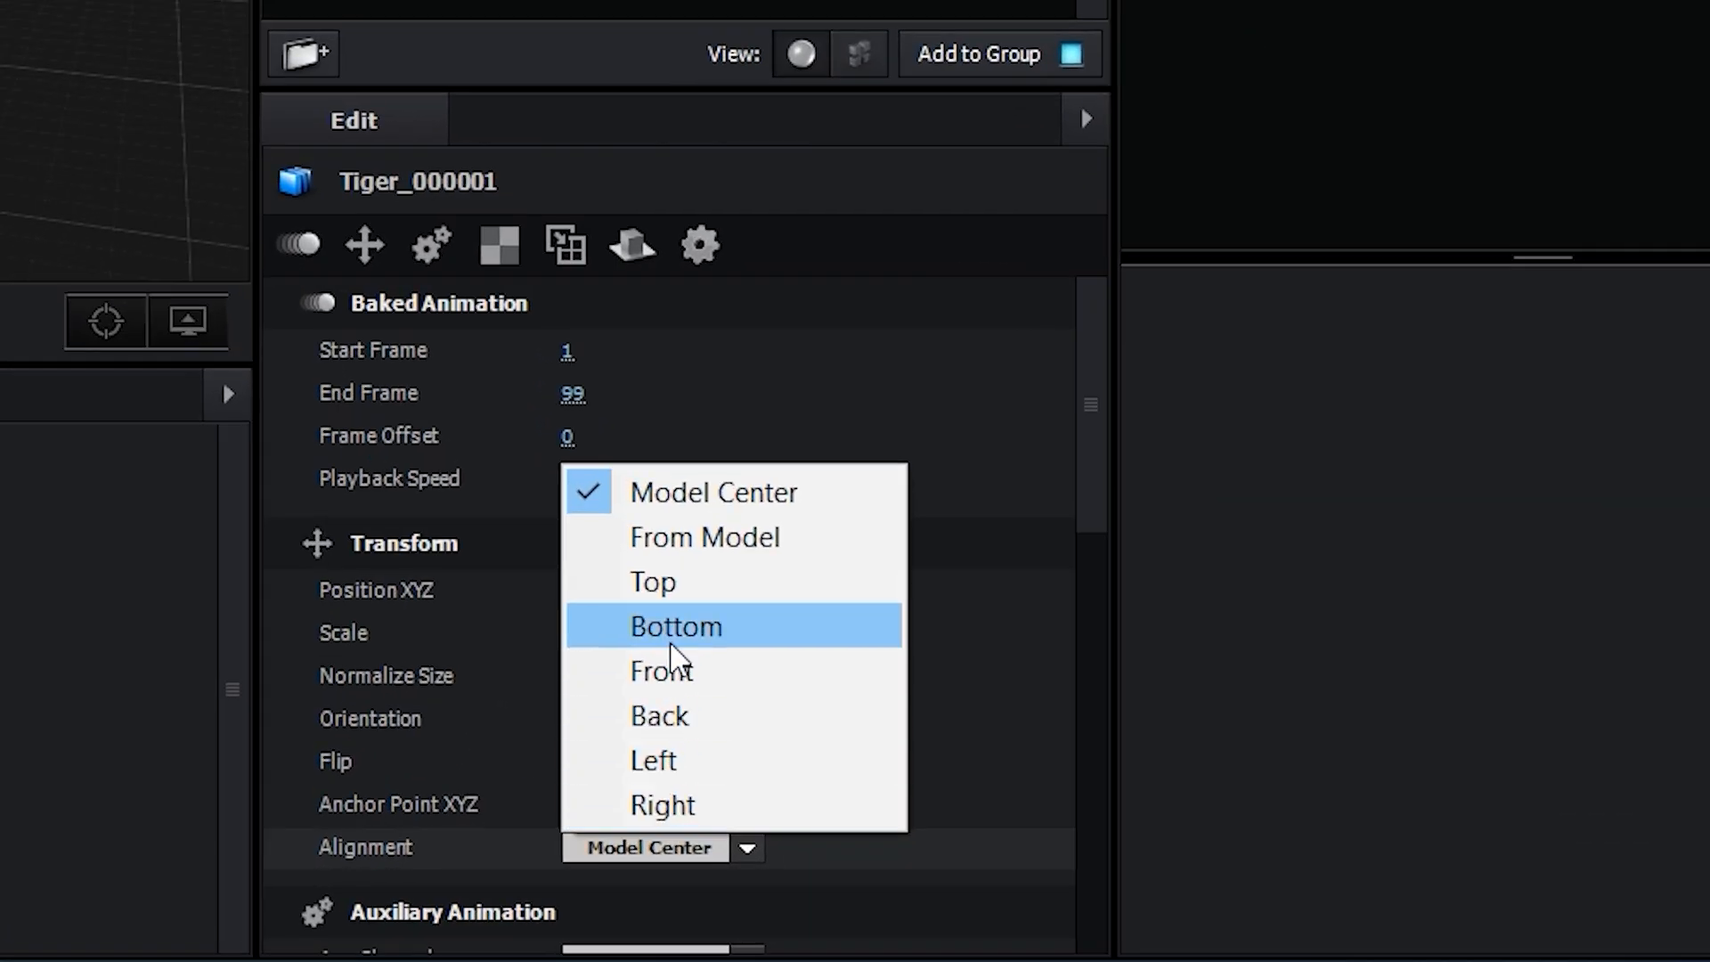
click(1089, 771)
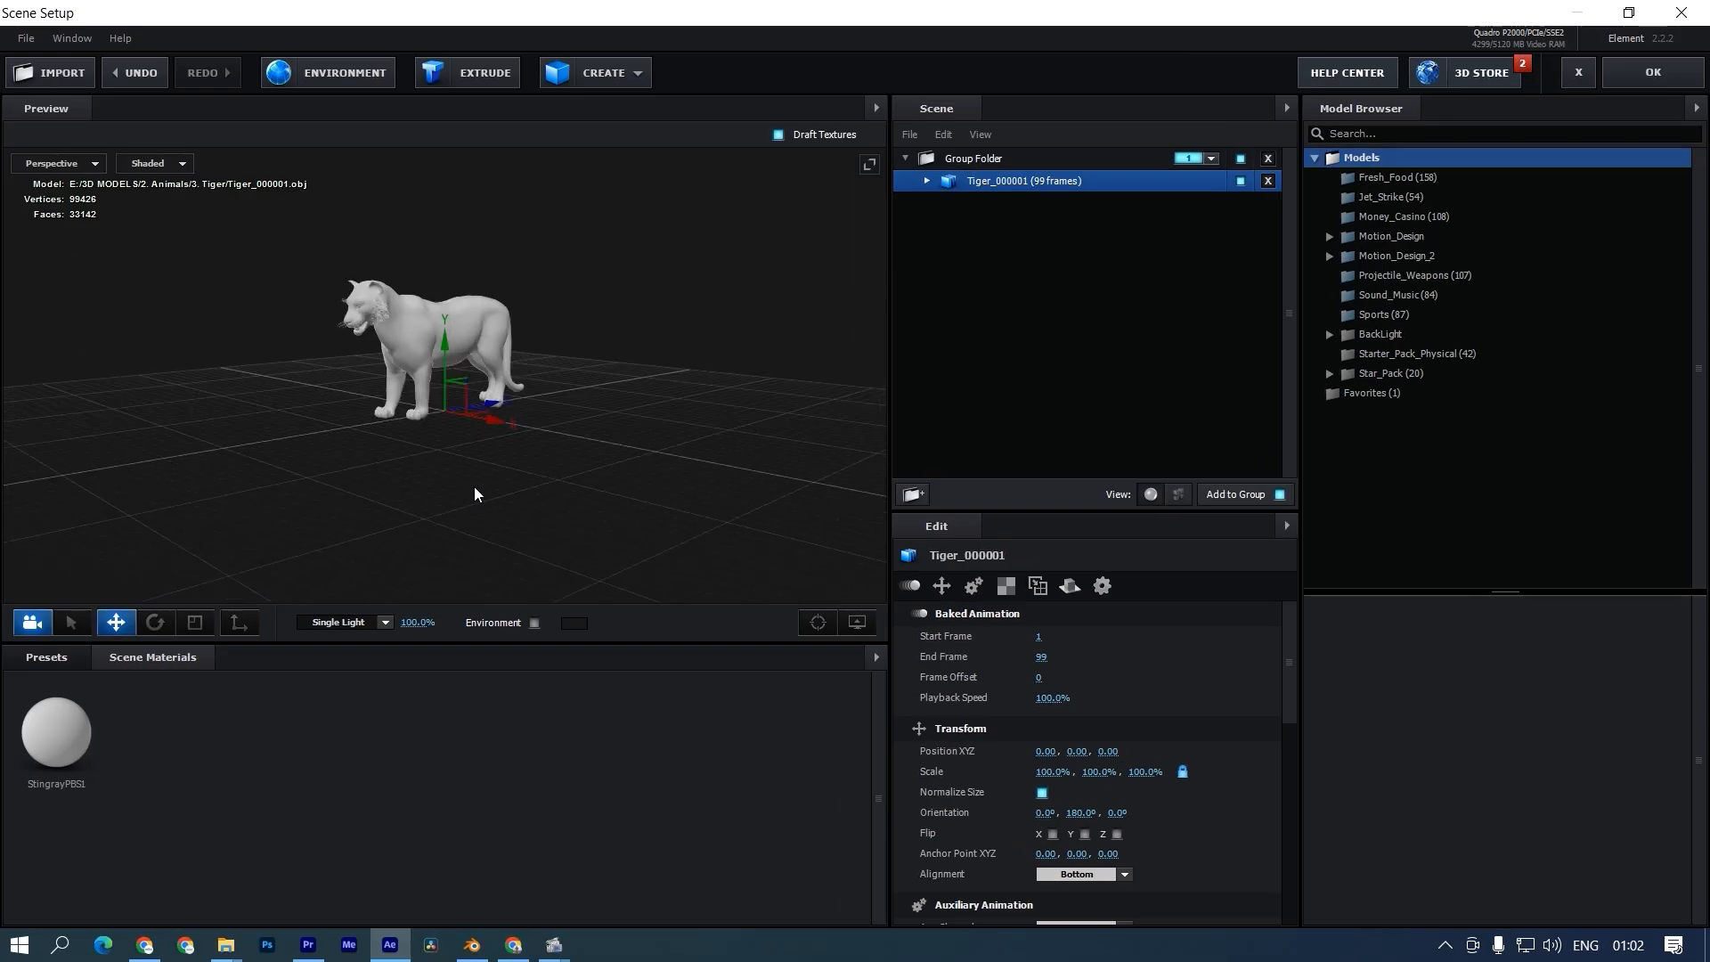
Step: Assign the gltf_embedded_2 image as the diffuse texture of the tiger's StingrayPBS1 material
click(129, 122)
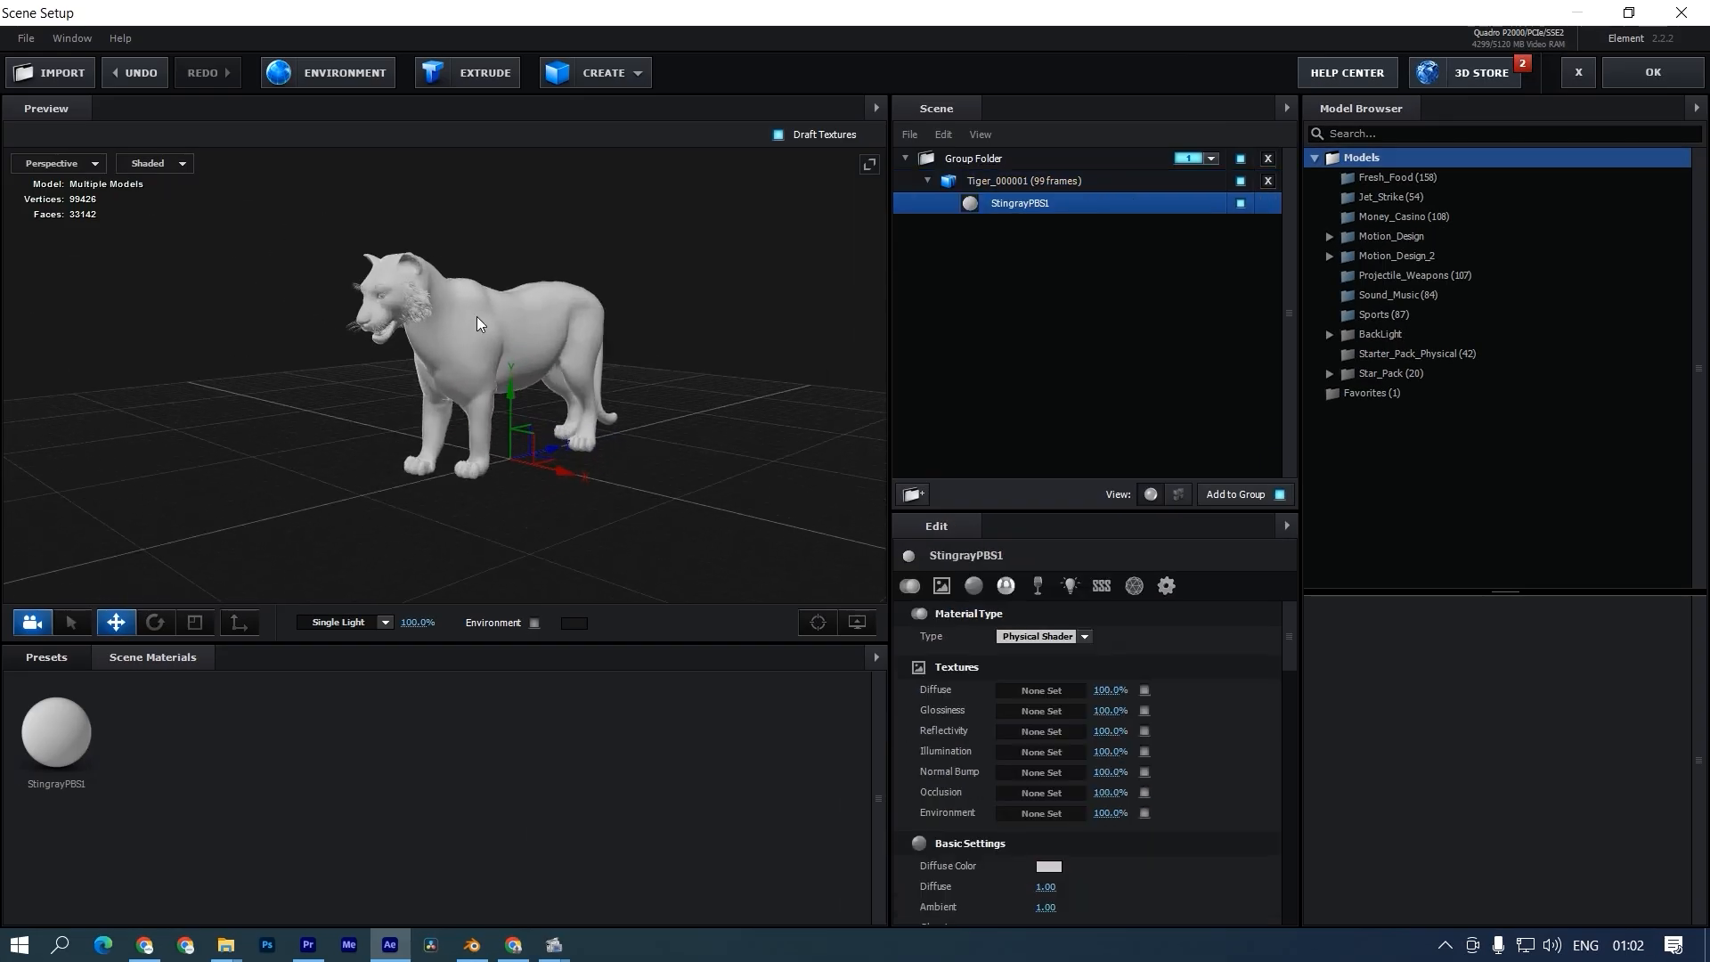
click(1035, 691)
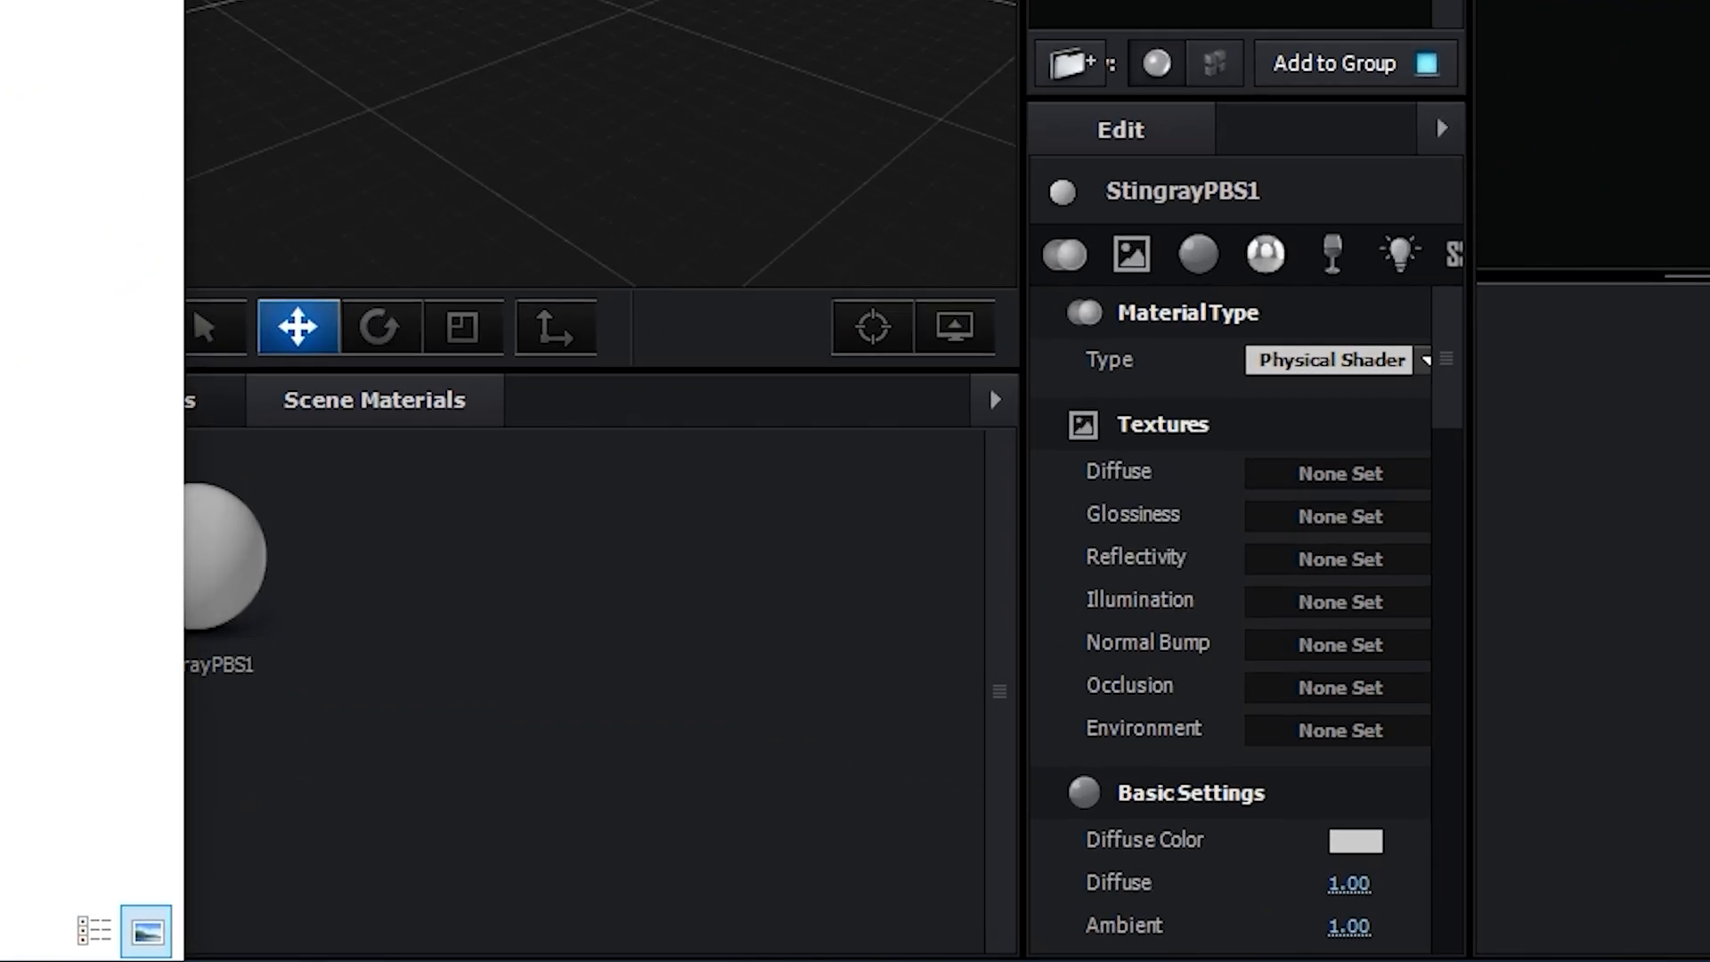
drag(859, 468, 1340, 473)
click(1152, 878)
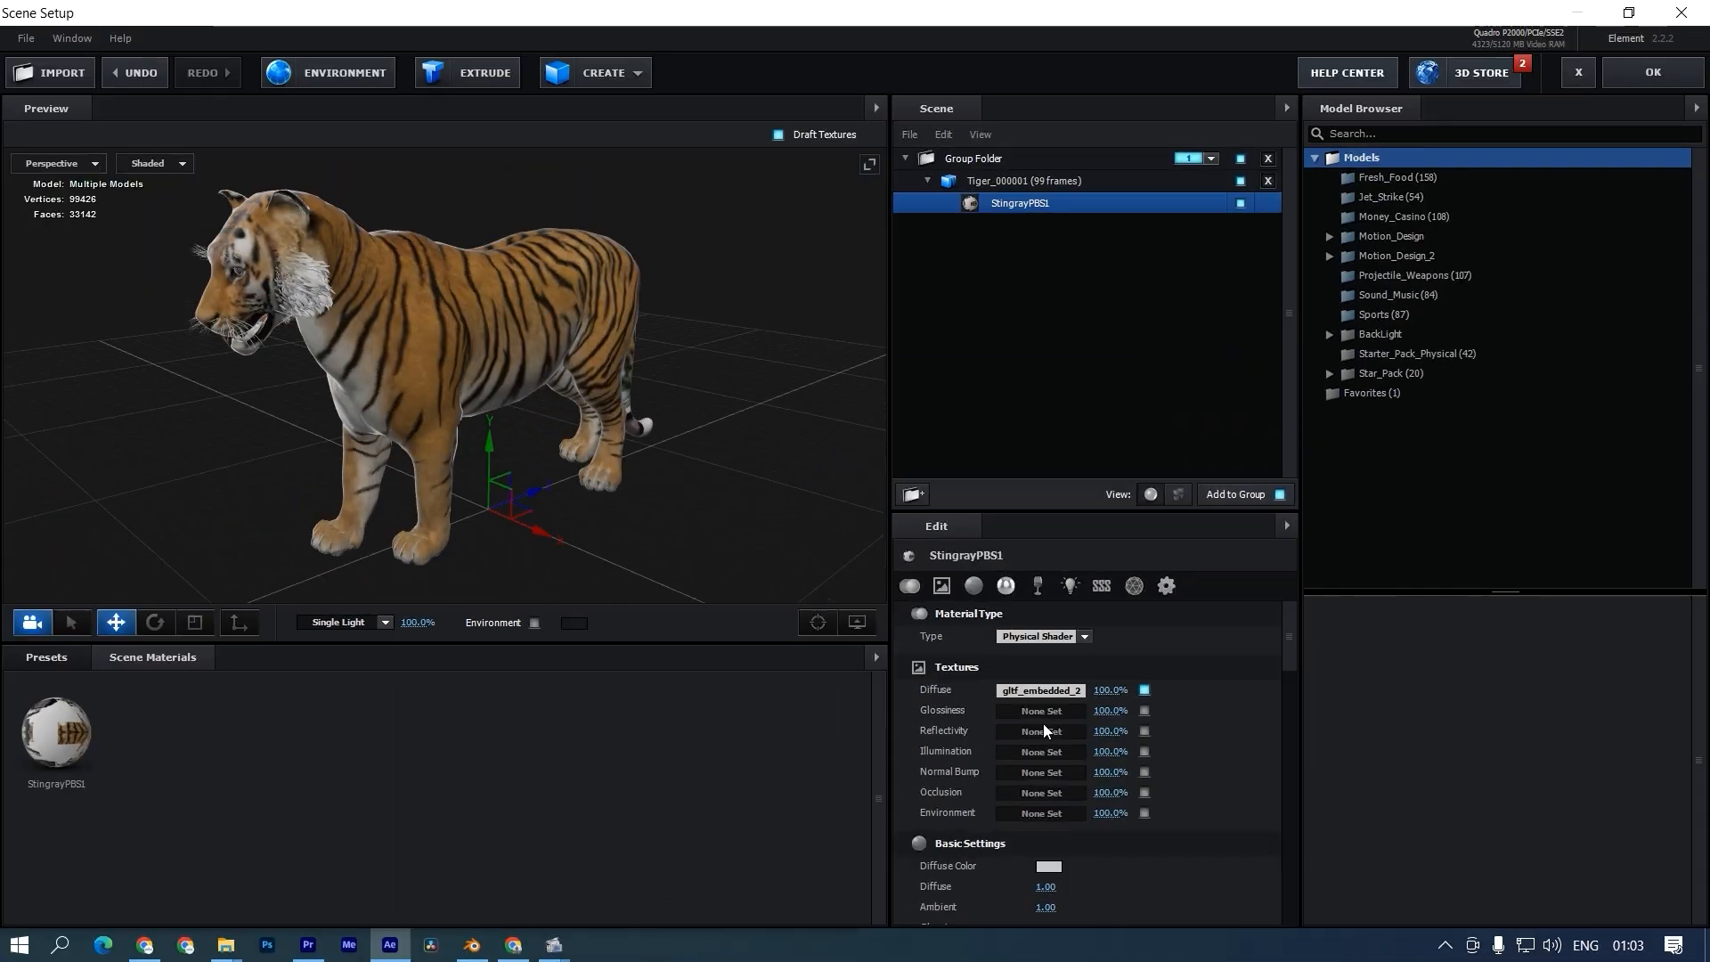
Step: Load gltf_embedded_1@channels=R as the material's glossiness texture and gltf_embedded_0 as its normal bump texture
click(1017, 709)
double_click(964, 456)
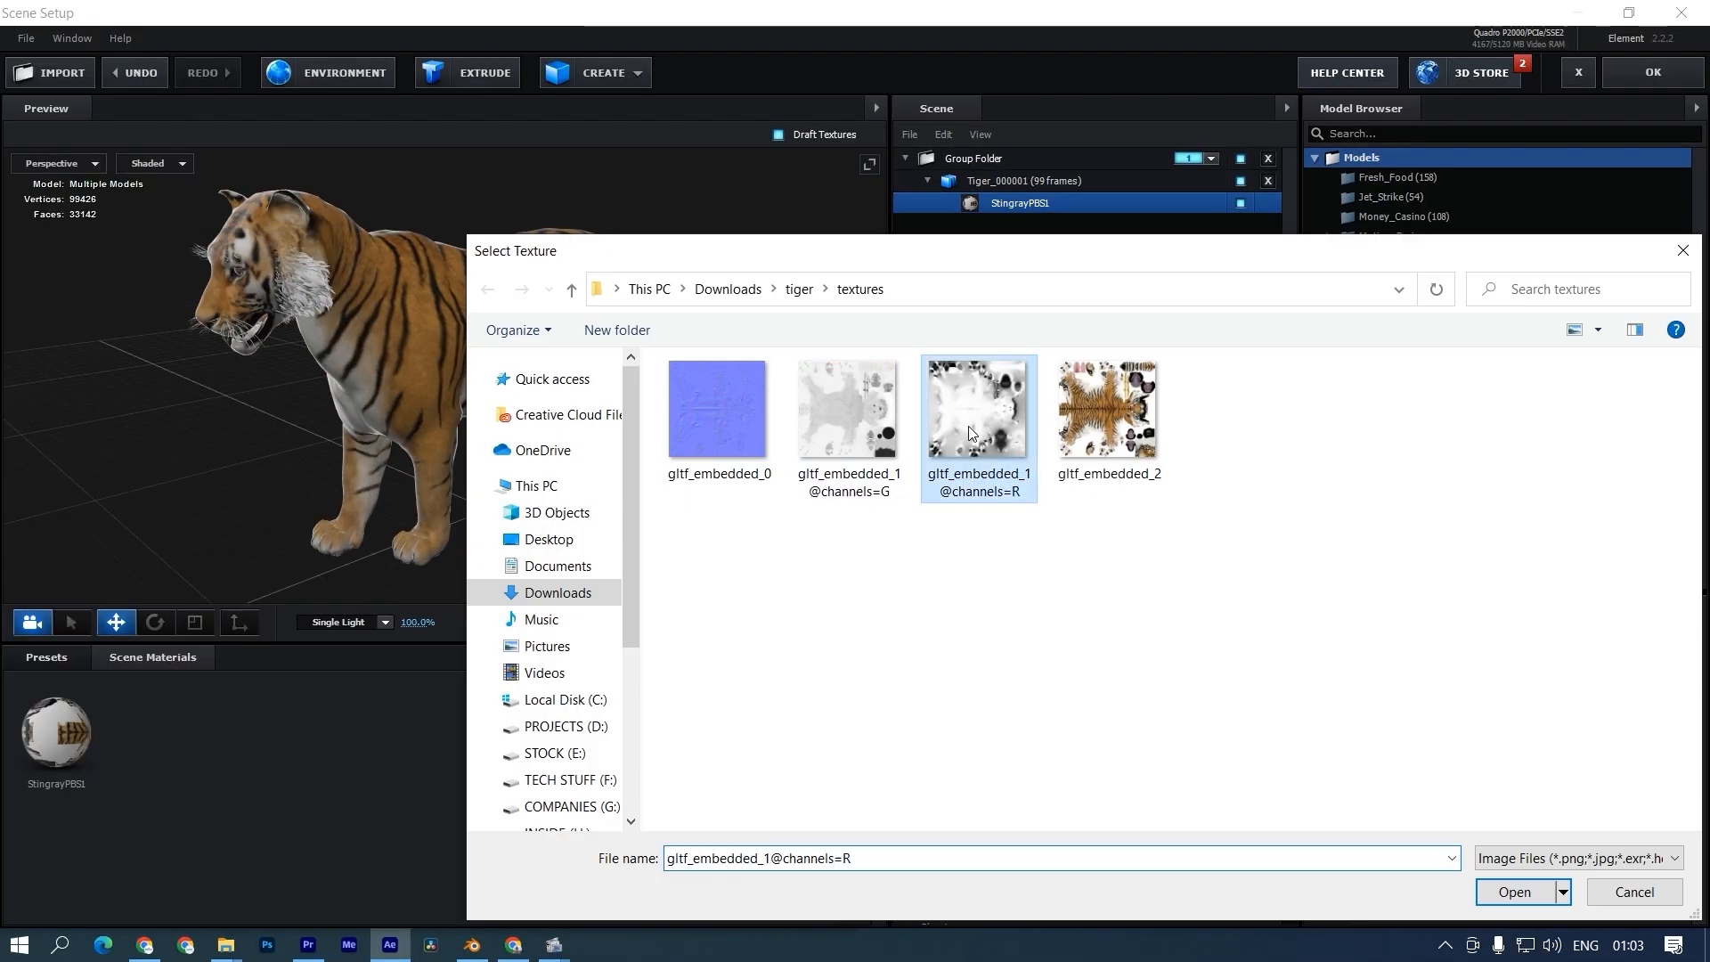
click(1296, 903)
click(1015, 772)
double_click(723, 436)
click(1294, 902)
Step: Turn off draft textures in the preview and set the tiger material's glossiness to 33%
scroll(441, 436, up, 3)
click(777, 134)
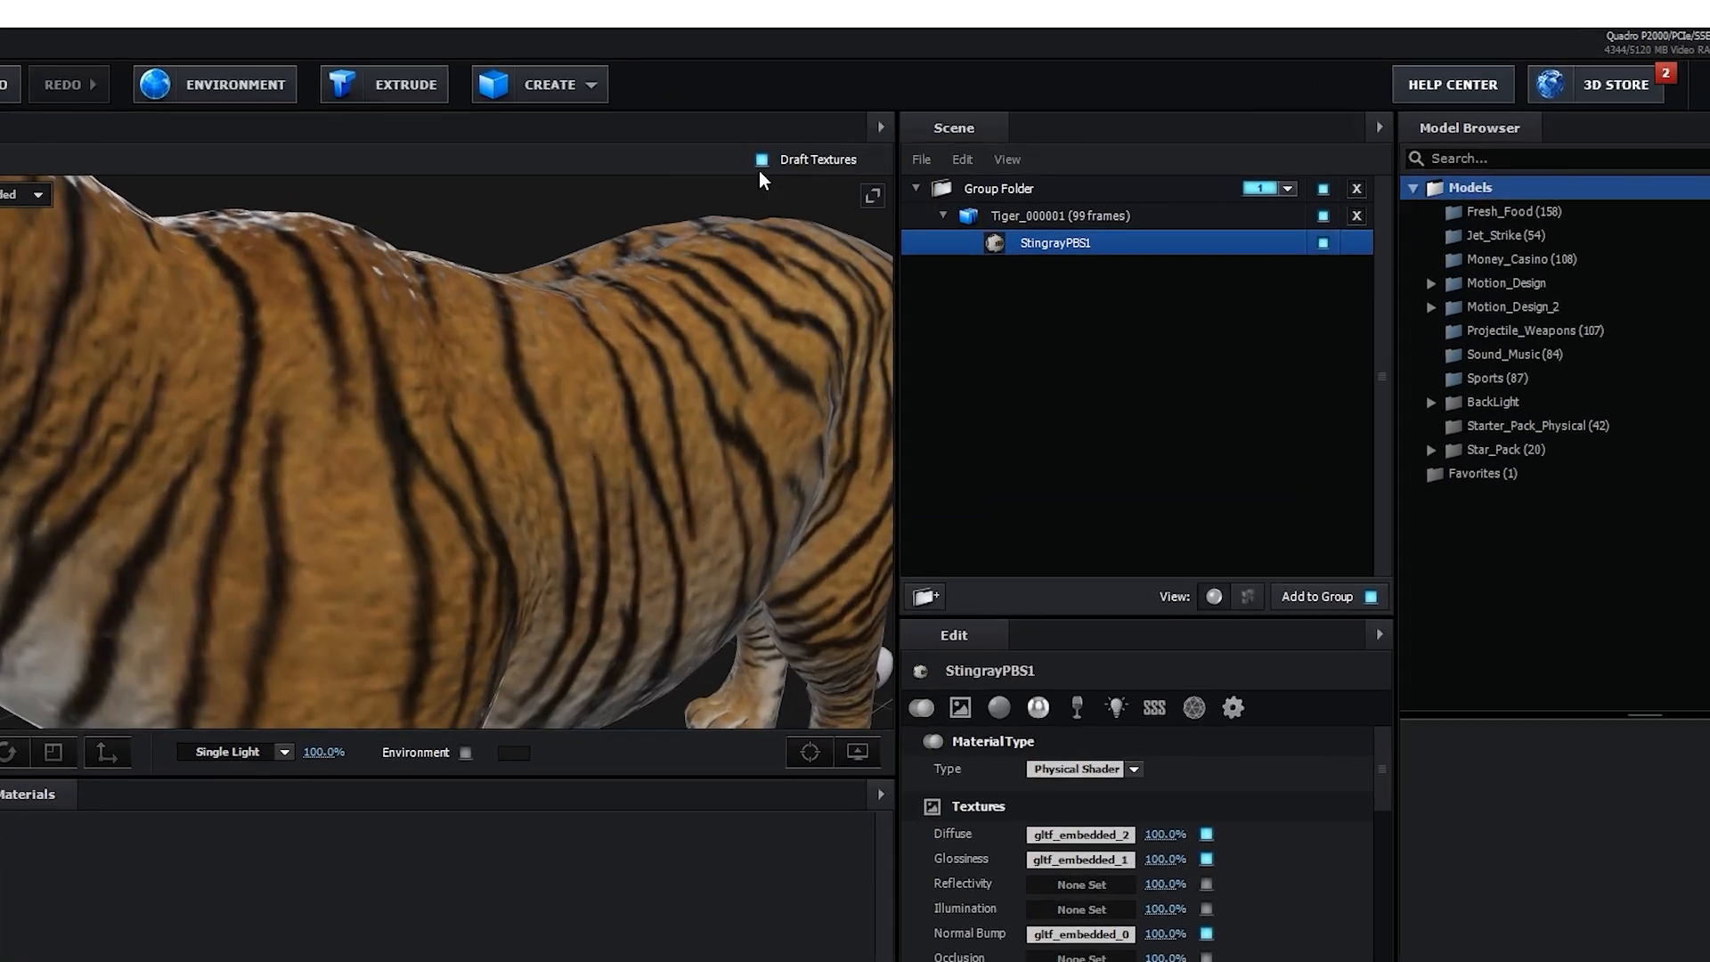
scroll(392, 351, down, 4)
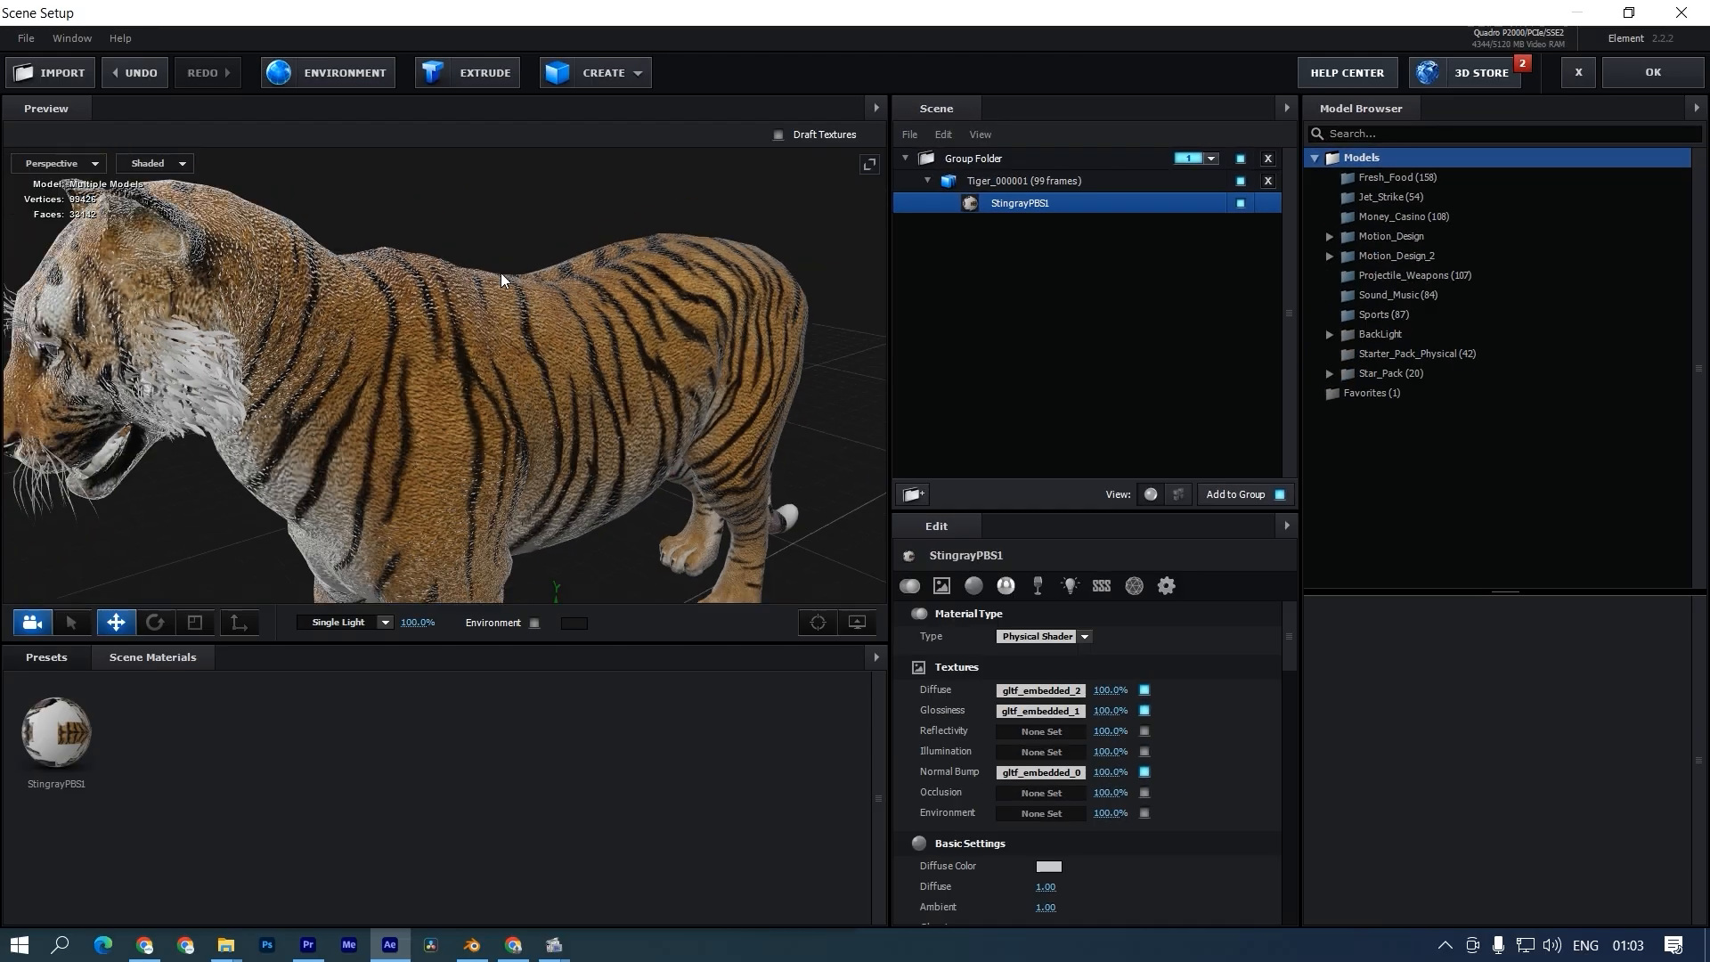
drag(223, 435, 356, 433)
drag(474, 336, 388, 322)
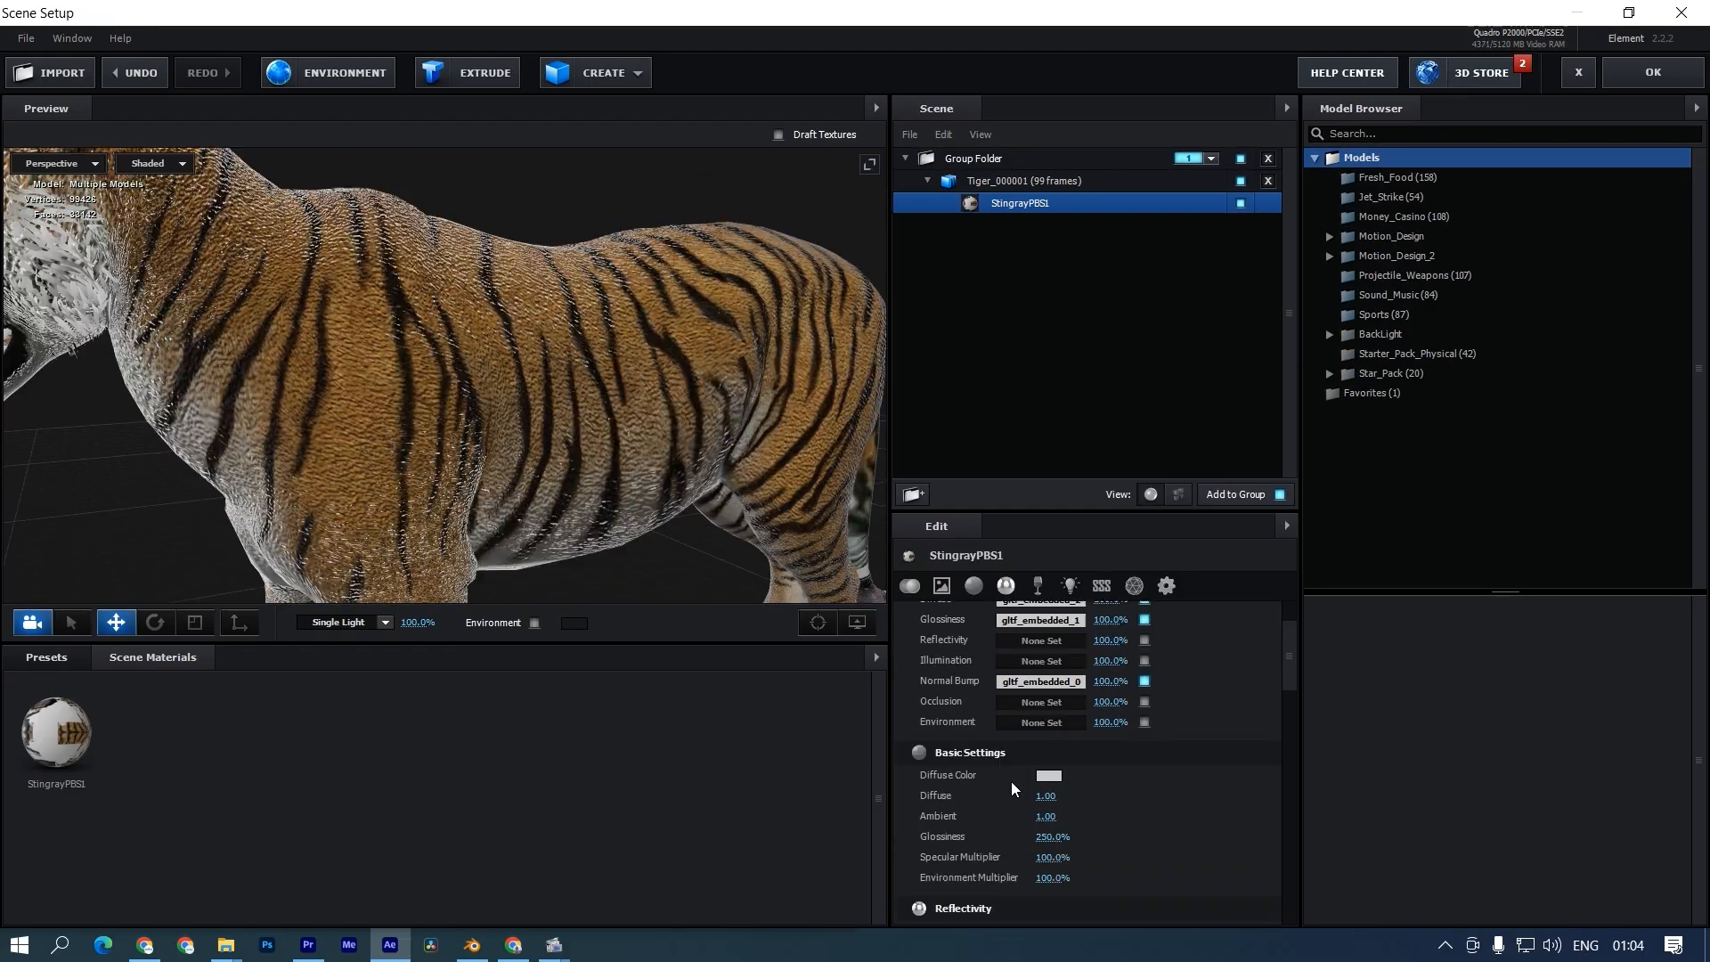
scroll(1011, 788, down, 1)
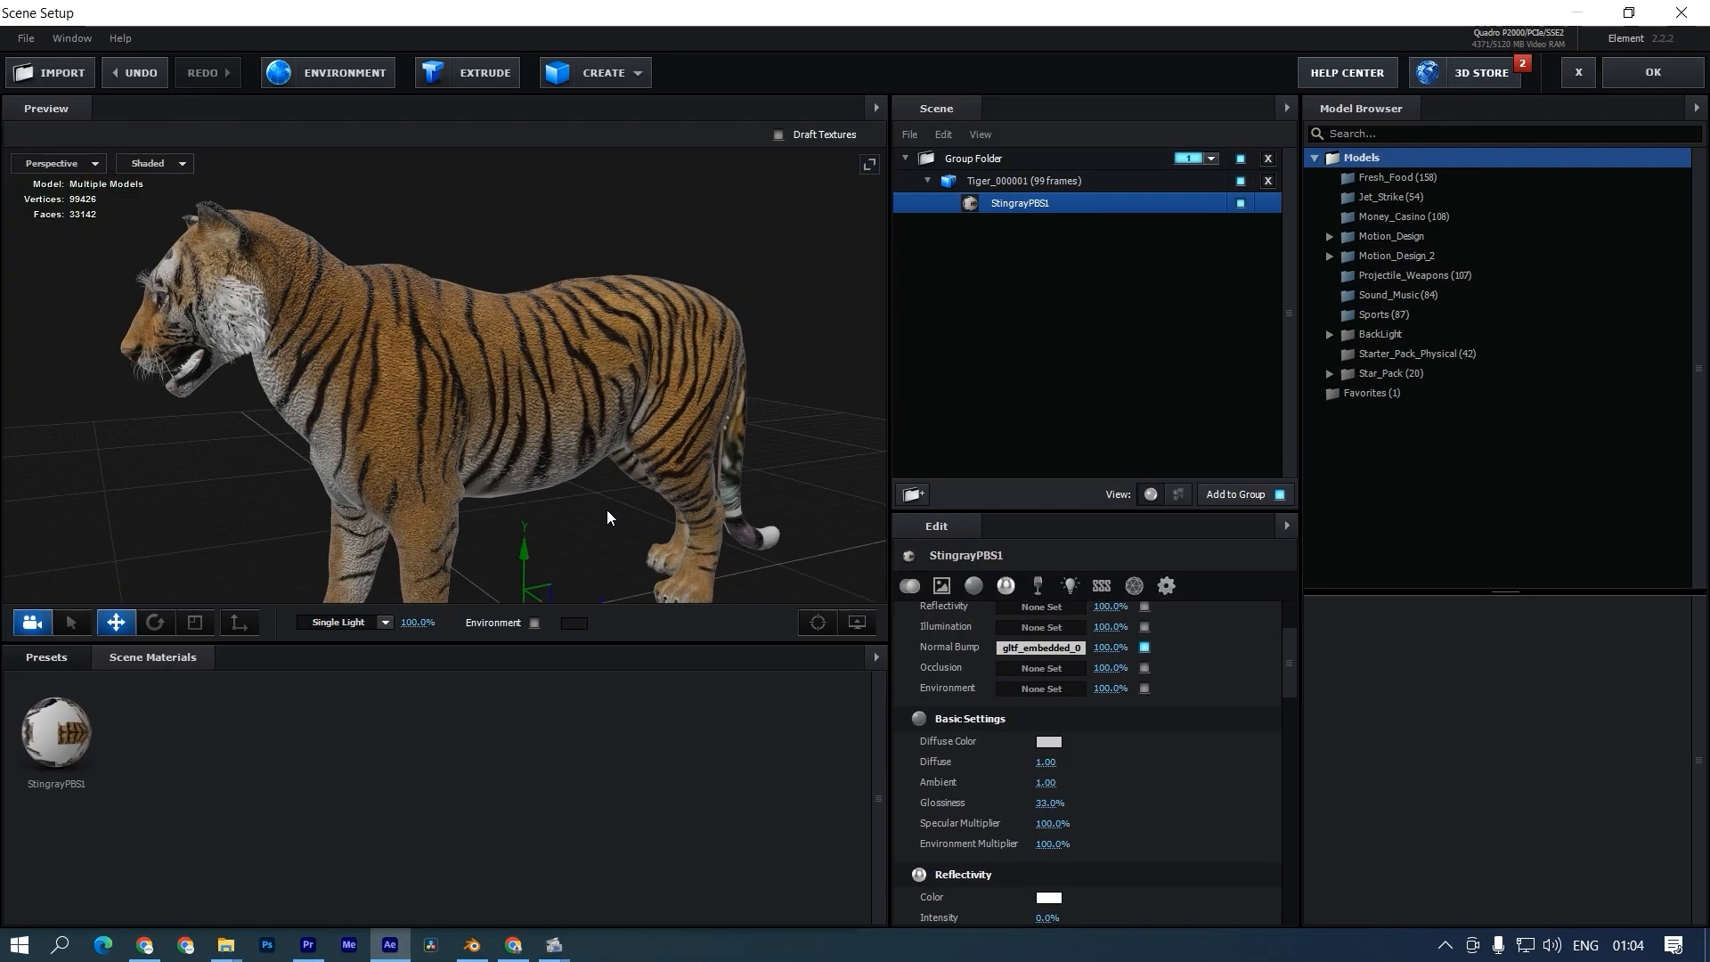
drag(606, 509, 568, 506)
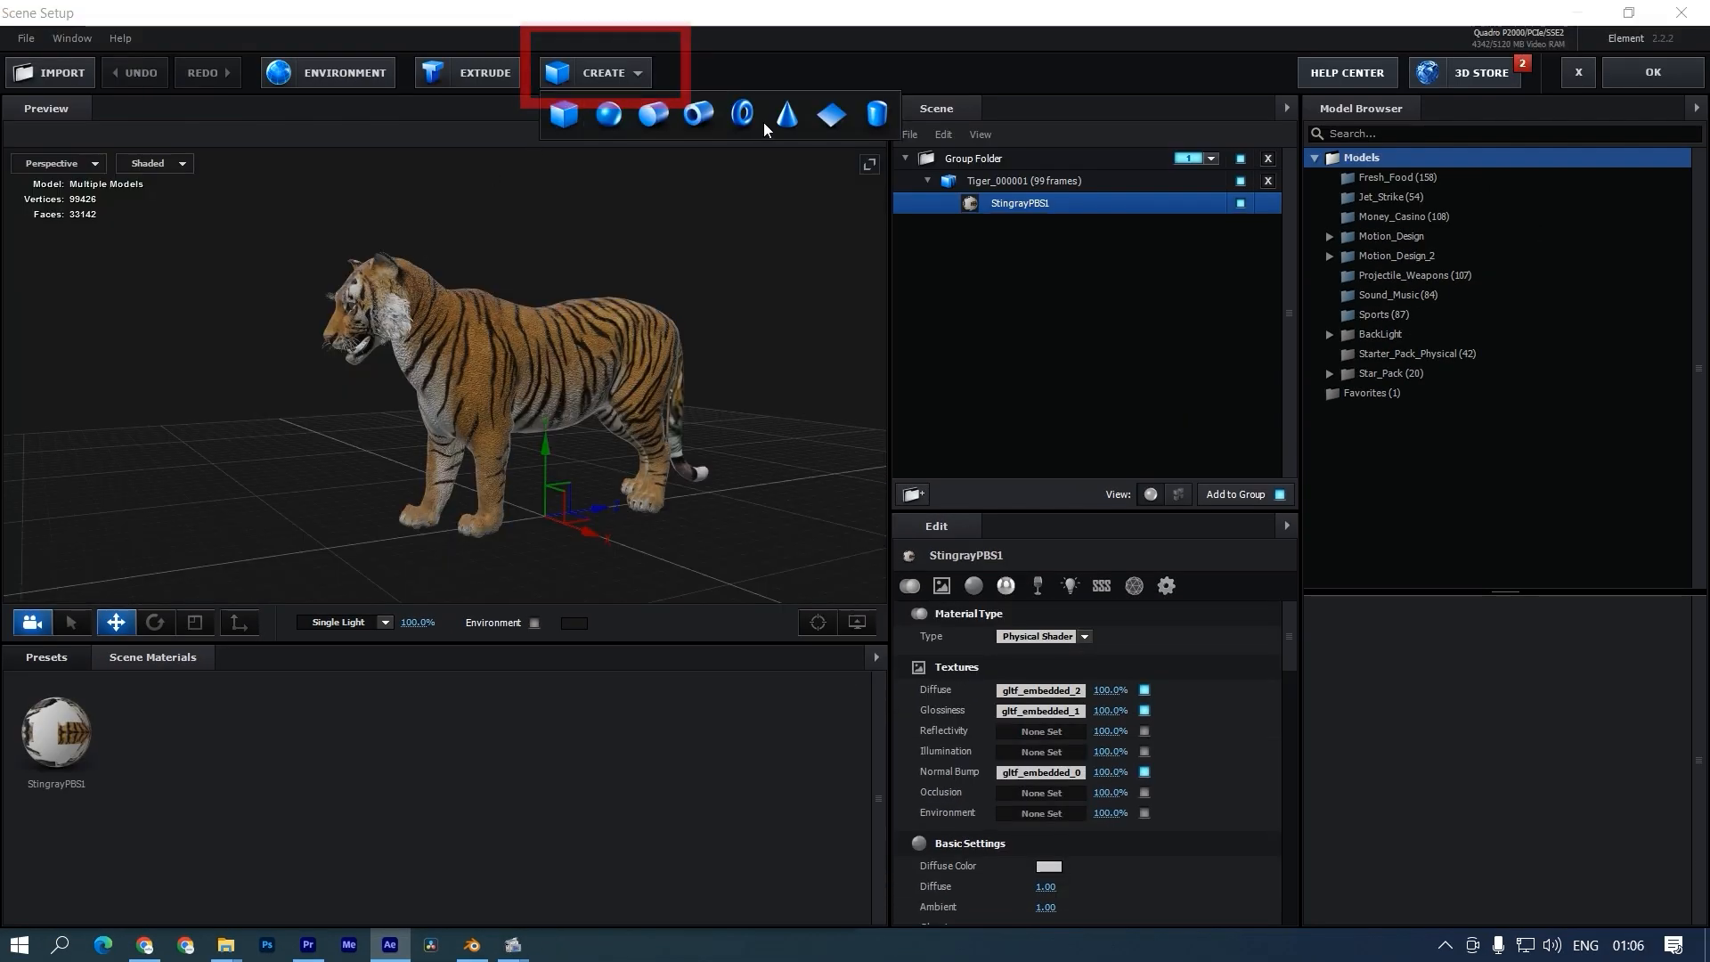
Step: Add a plane model to the scene under the tiger
click(831, 114)
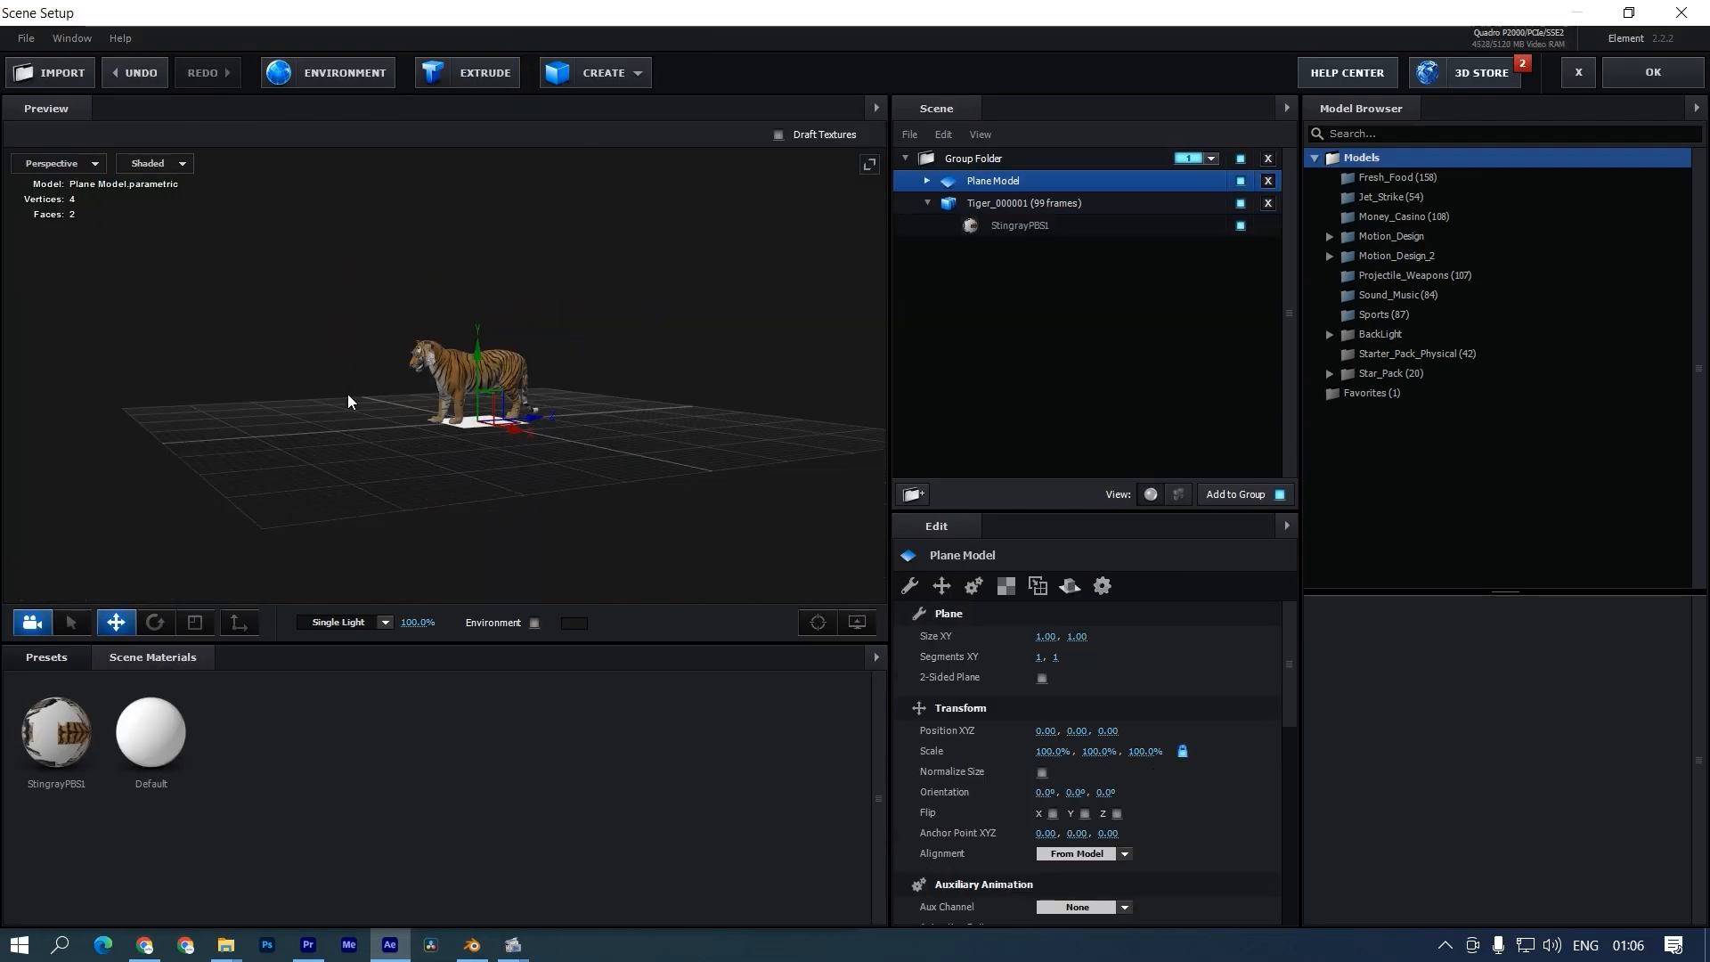
Step: Scale the plane up to 3045.7% and apply the Matte_Shadow material from the Physical presets to it
drag(492, 416, 504, 406)
click(52, 658)
click(90, 798)
drag(530, 844, 598, 481)
Step: Move the plane model out of the tiger's group folder and assign it to group 2
drag(993, 181, 1148, 249)
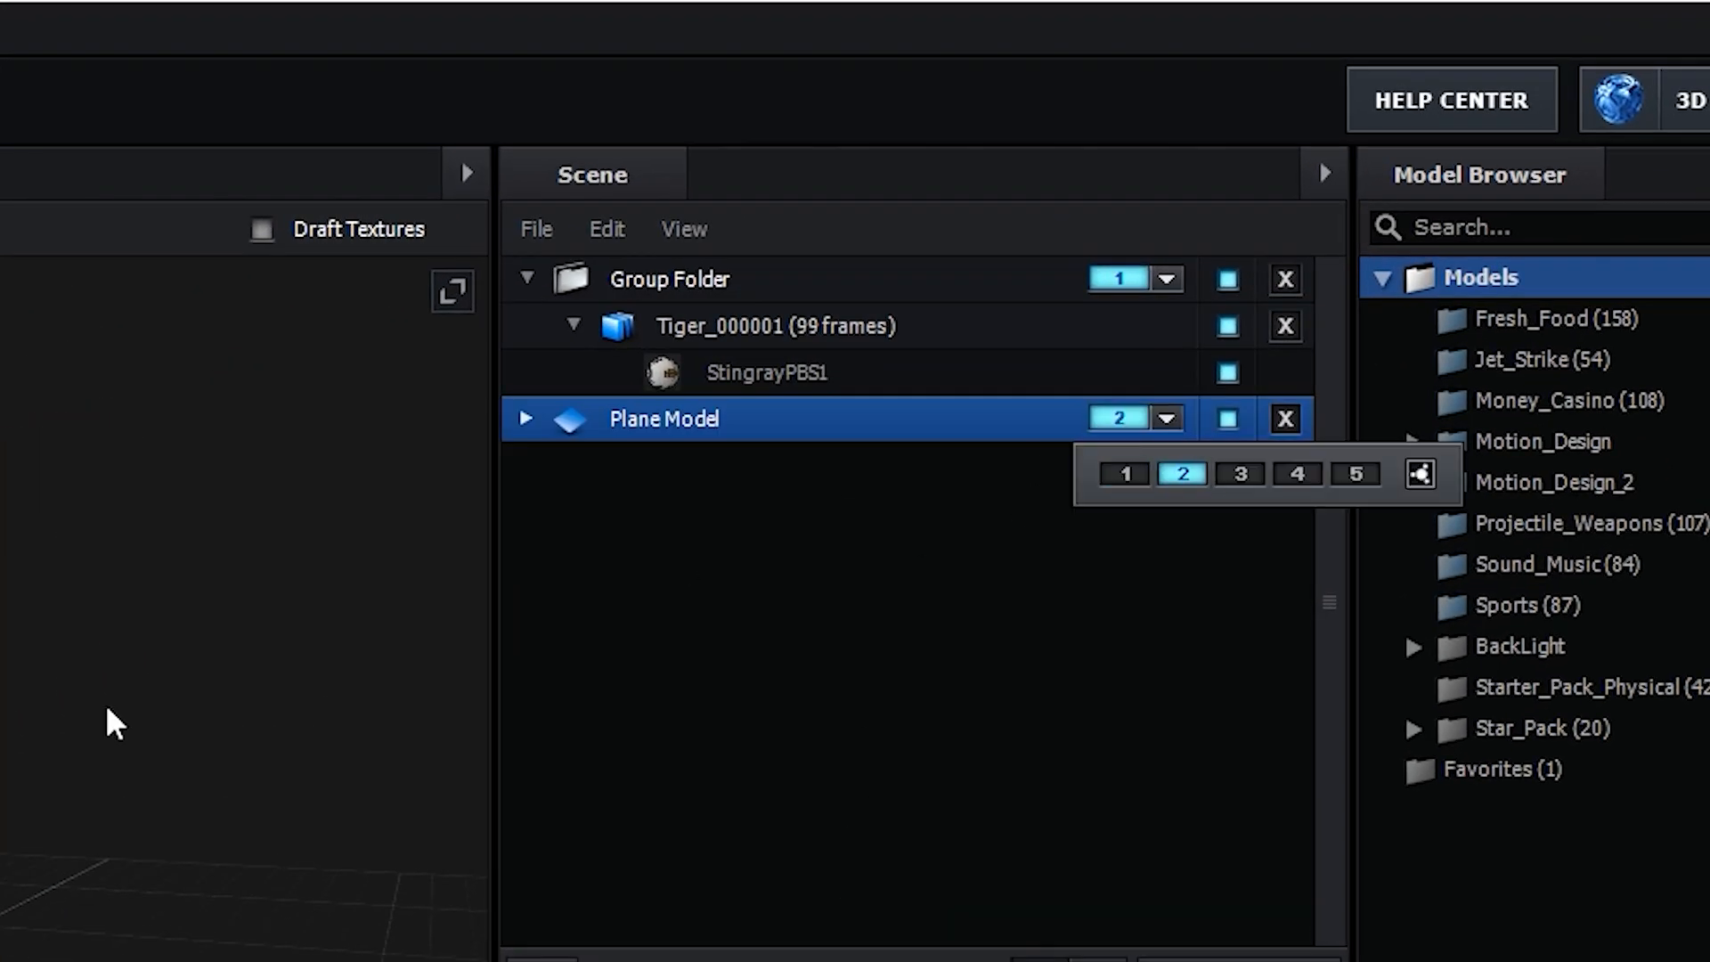
click(107, 710)
drag(762, 412, 559, 960)
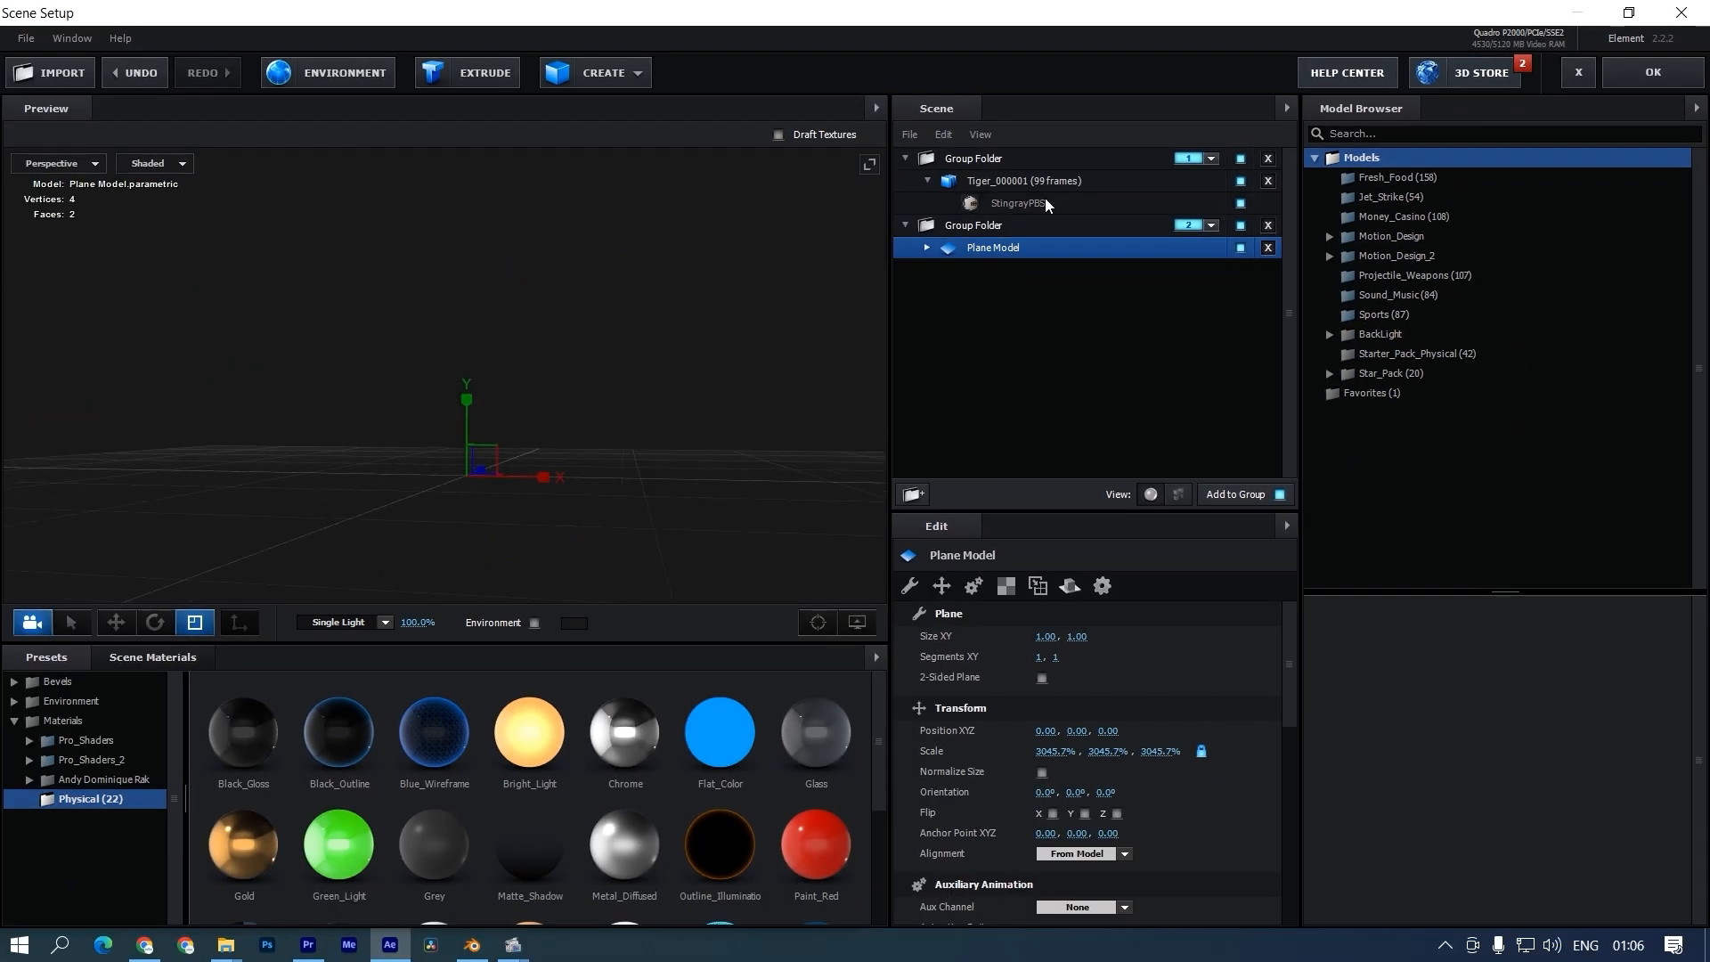
click(1038, 180)
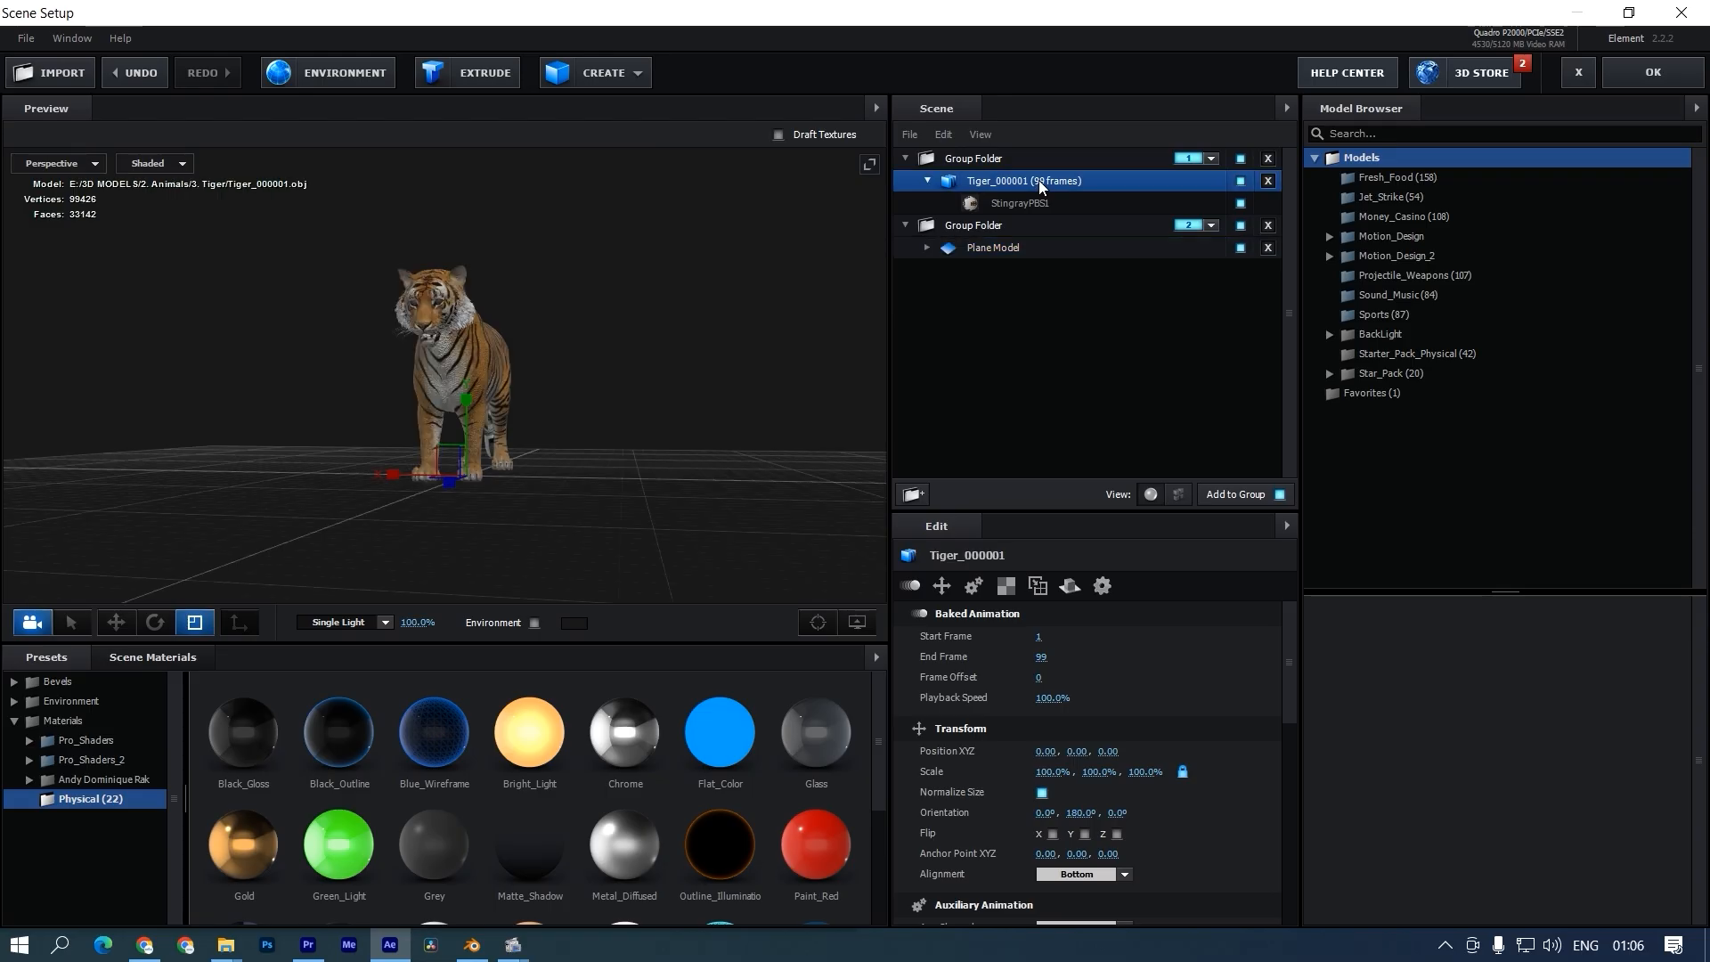
click(1015, 203)
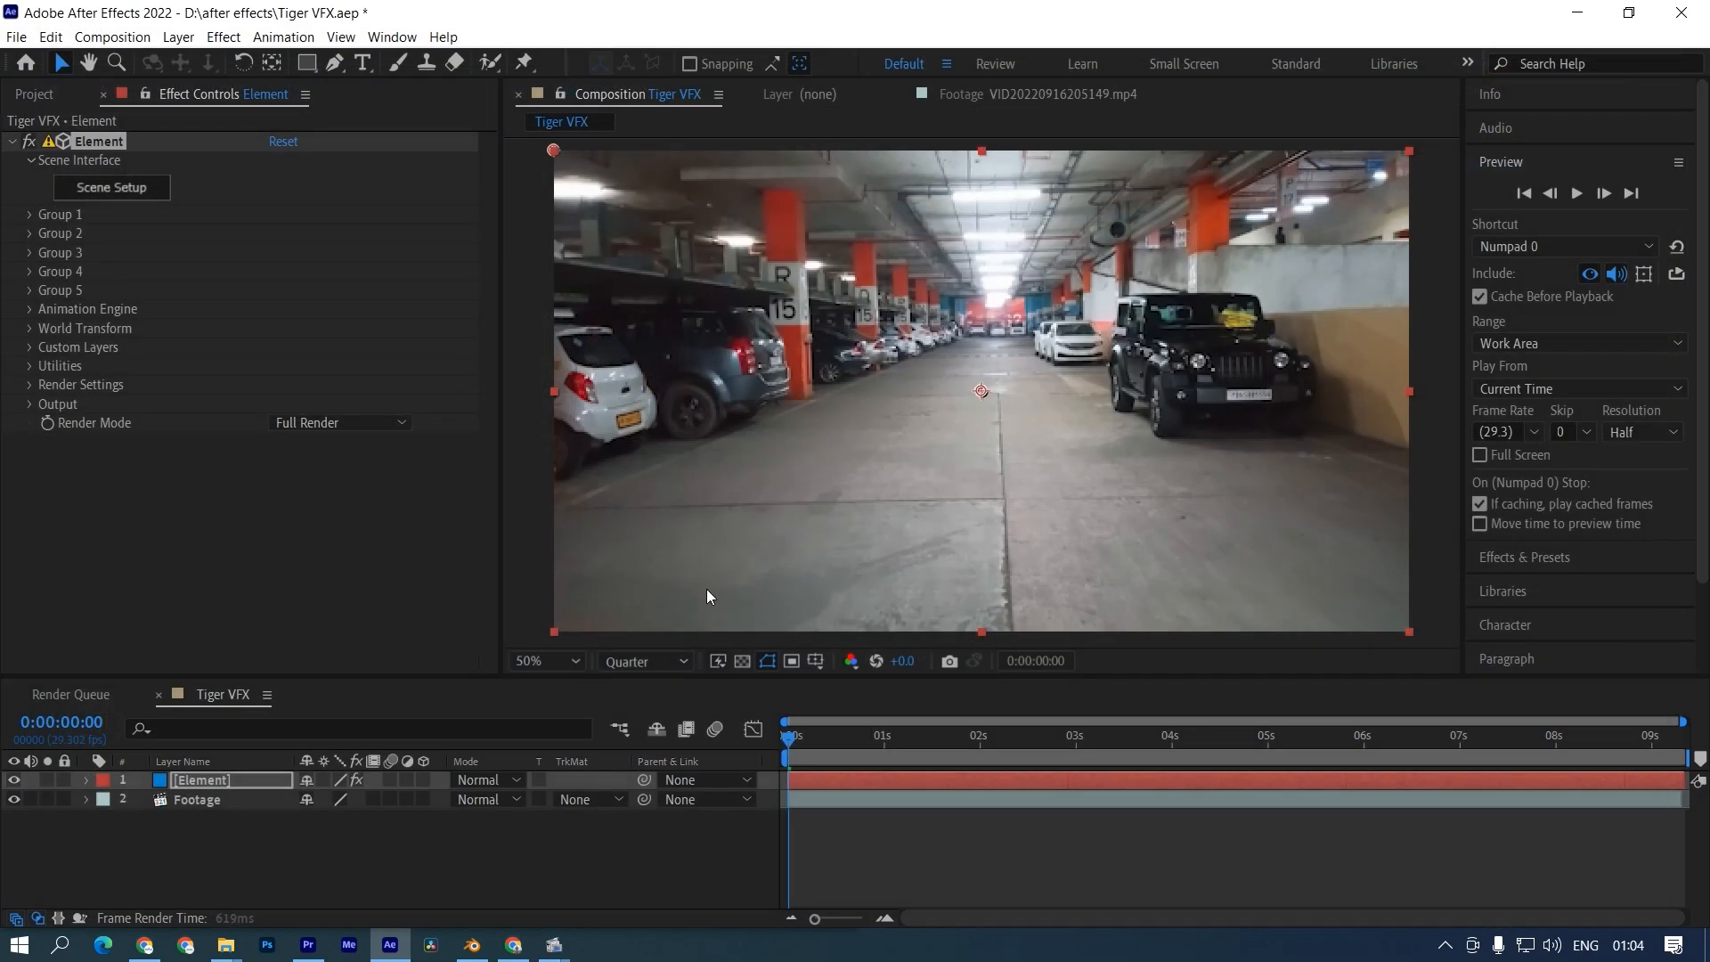
Step: Apply the 3D Camera Tracker effect to the Footage layer
click(189, 801)
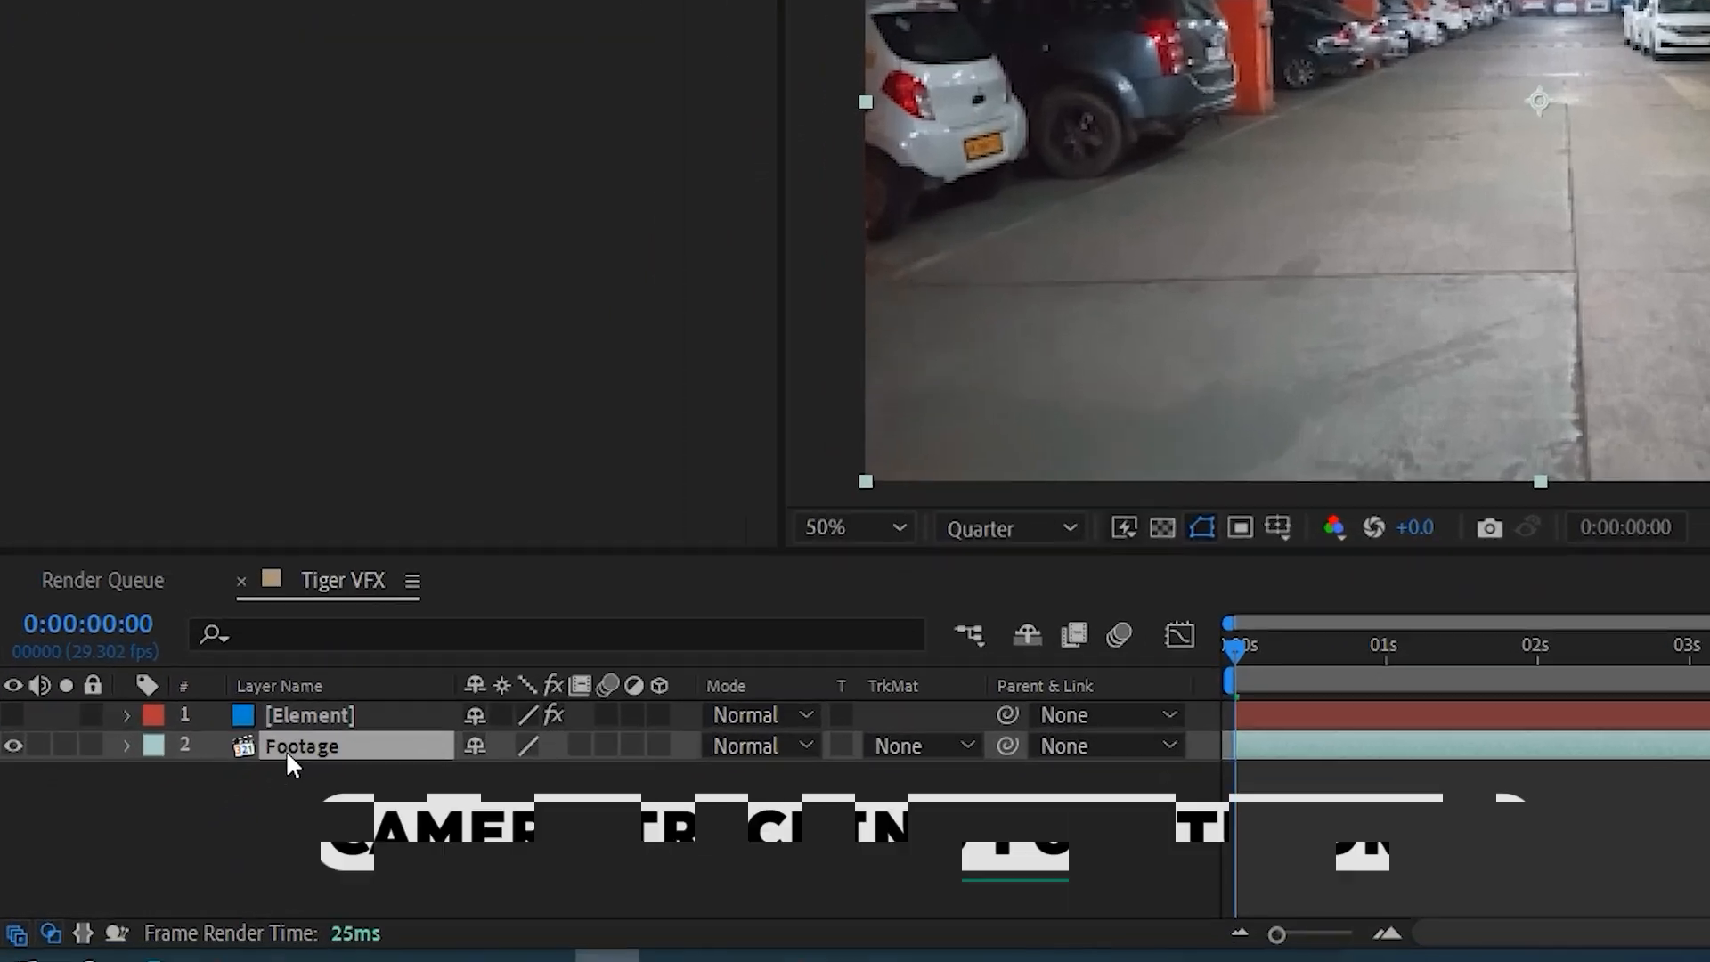
key(ctrl+space)
text(ca)
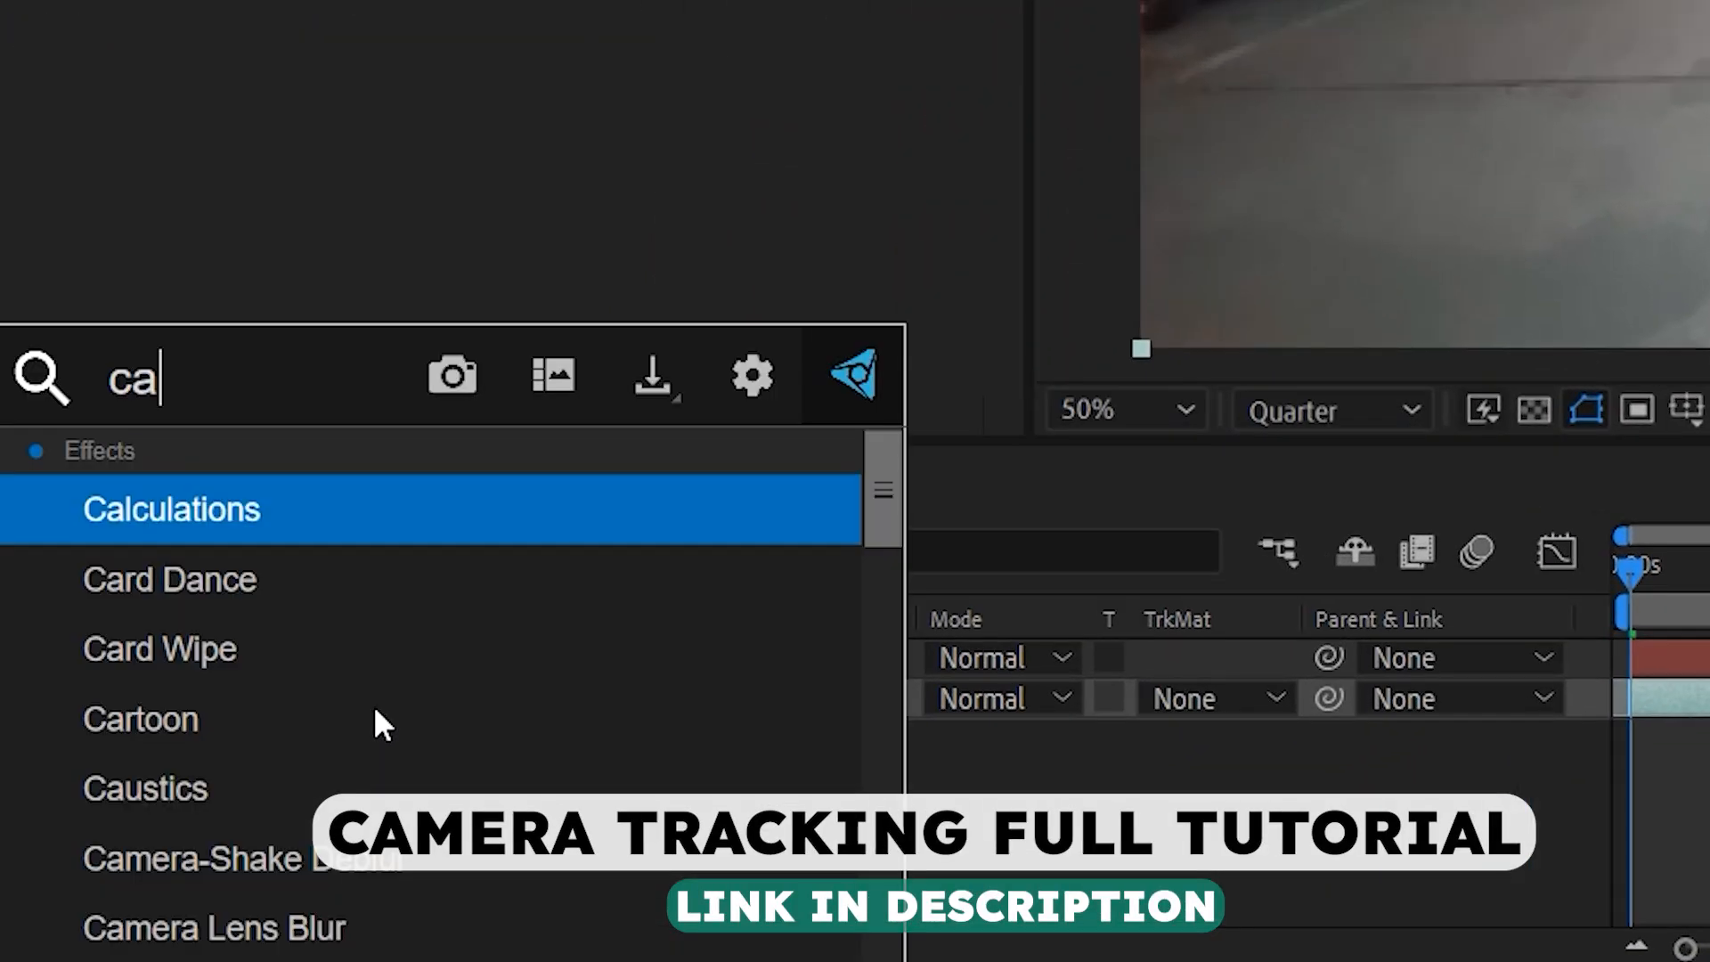
text(mea)
key(BackSpace)
text(ra)
key(Down)
key(Return)
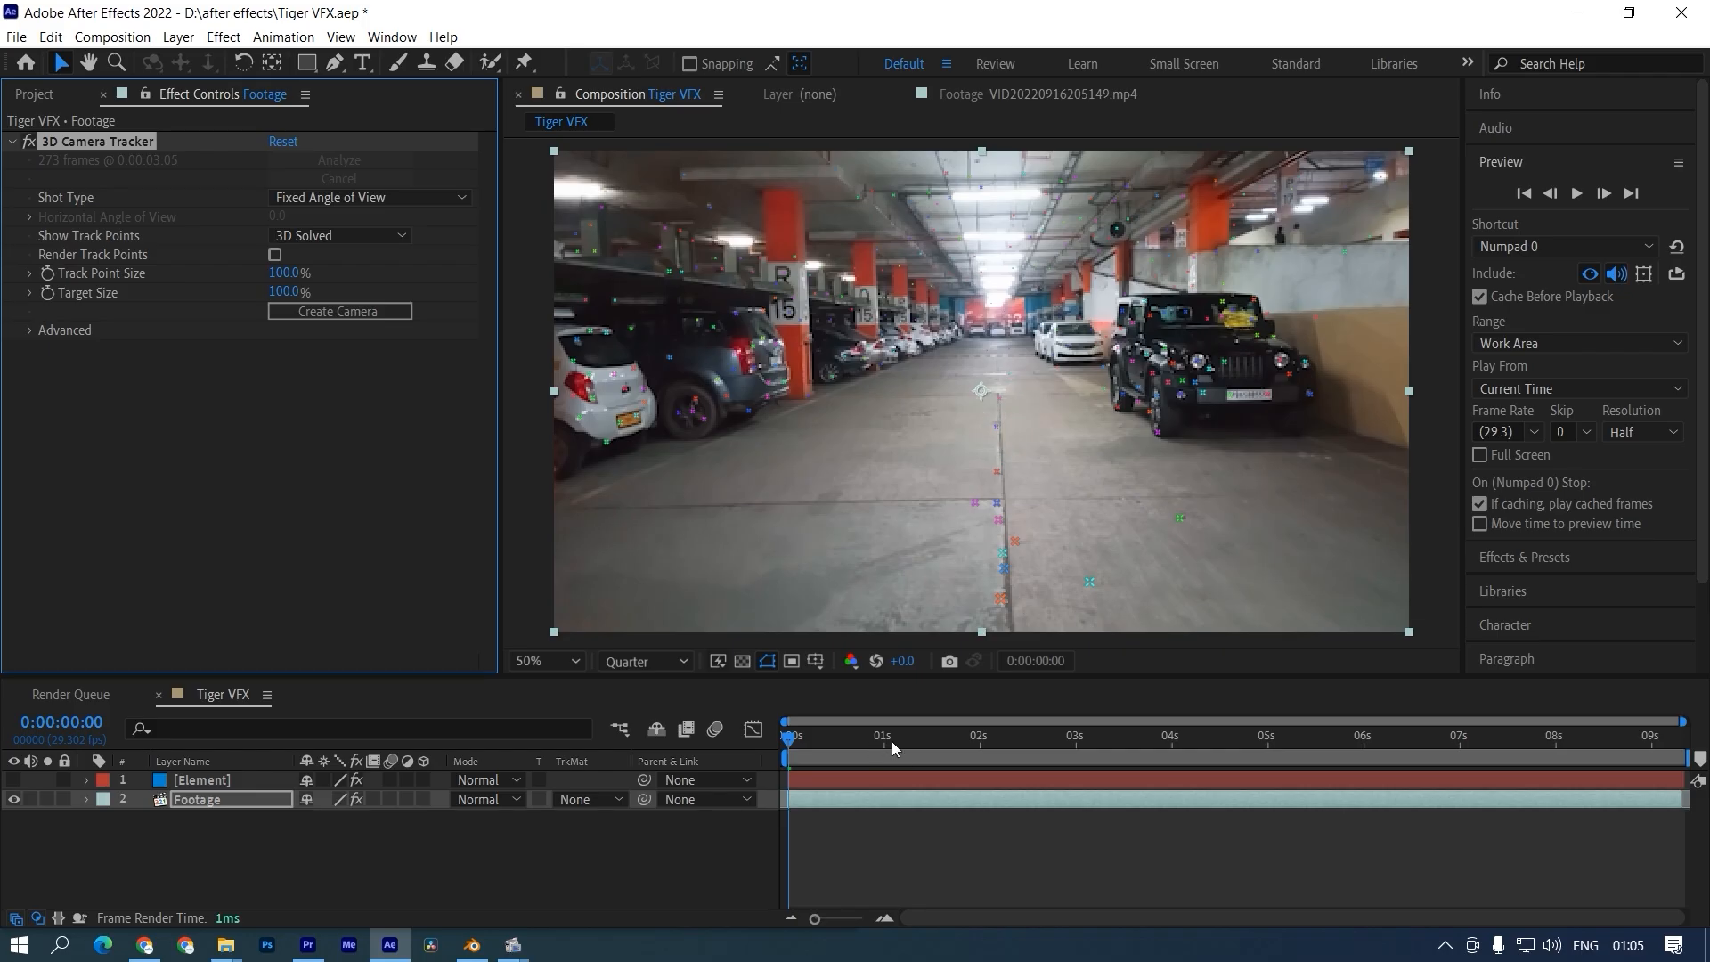
Step: Set the ground plane and origin from track points on the garage floor at 0:00:06:14
drag(874, 741, 1410, 741)
right_click(1048, 459)
click(1155, 634)
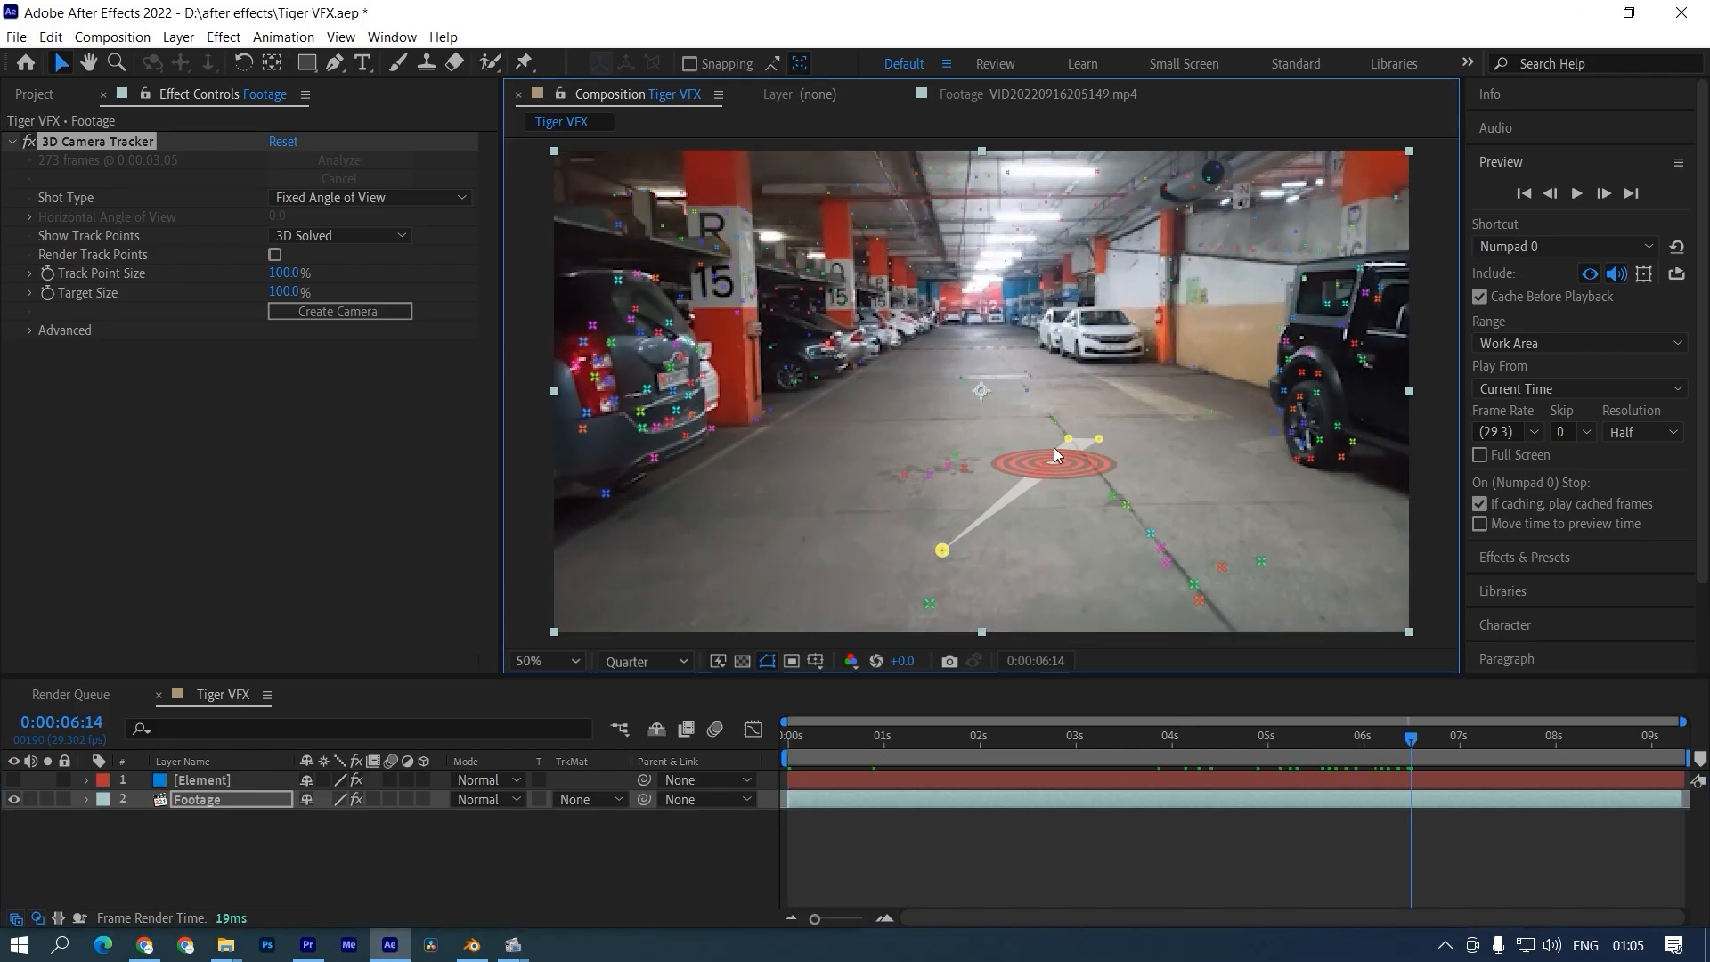
Step: Create a solid and camera from the floor track points and scrub through the footage to check the tracking
right_click(1055, 447)
click(1033, 477)
right_click(1038, 470)
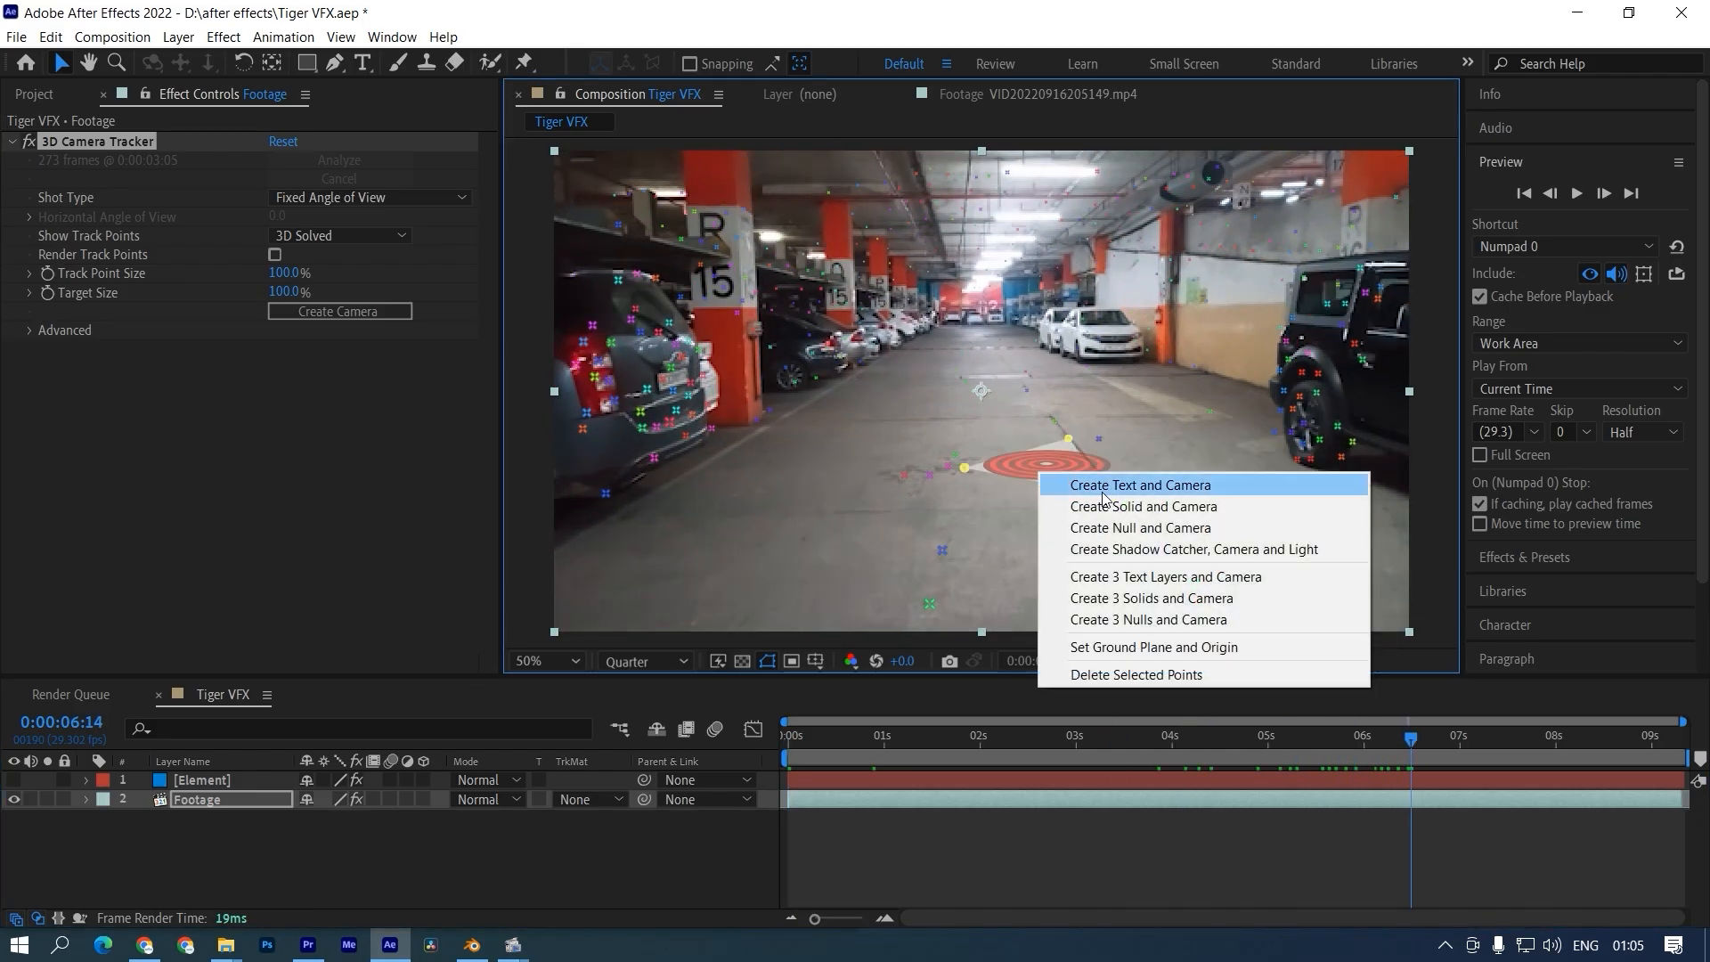
click(1069, 501)
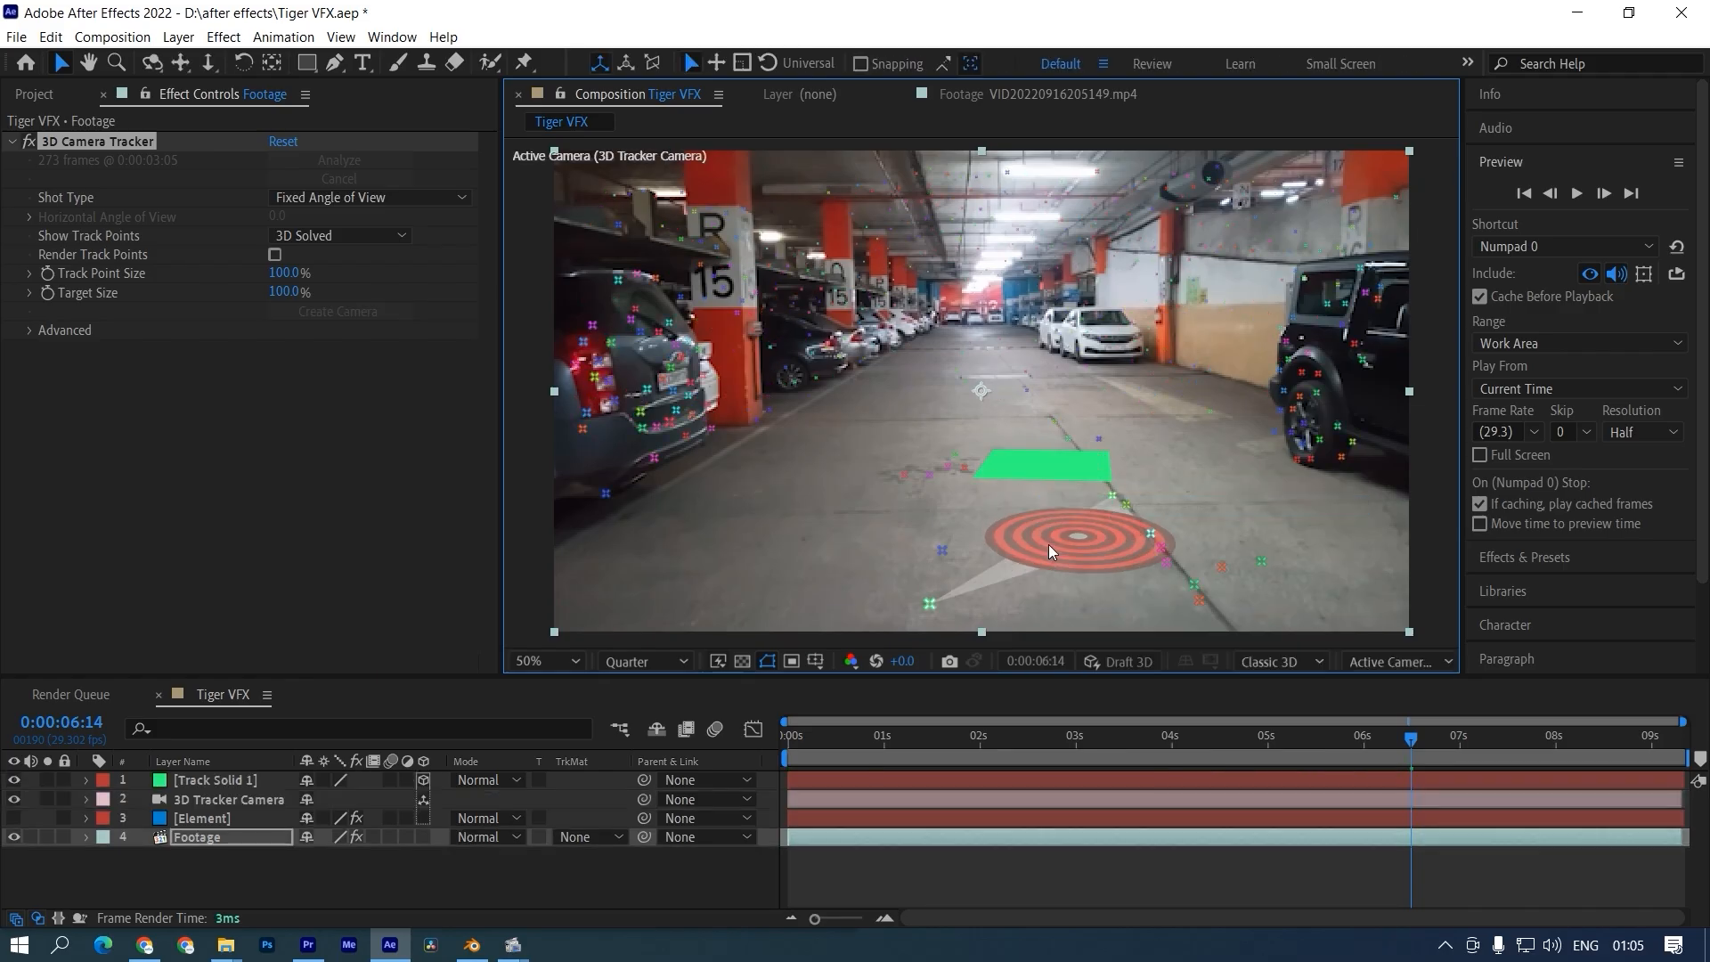
click(877, 739)
drag(938, 735, 1391, 739)
Step: Create group nulls for Group 1 and Group 2 of the Element effect
click(201, 817)
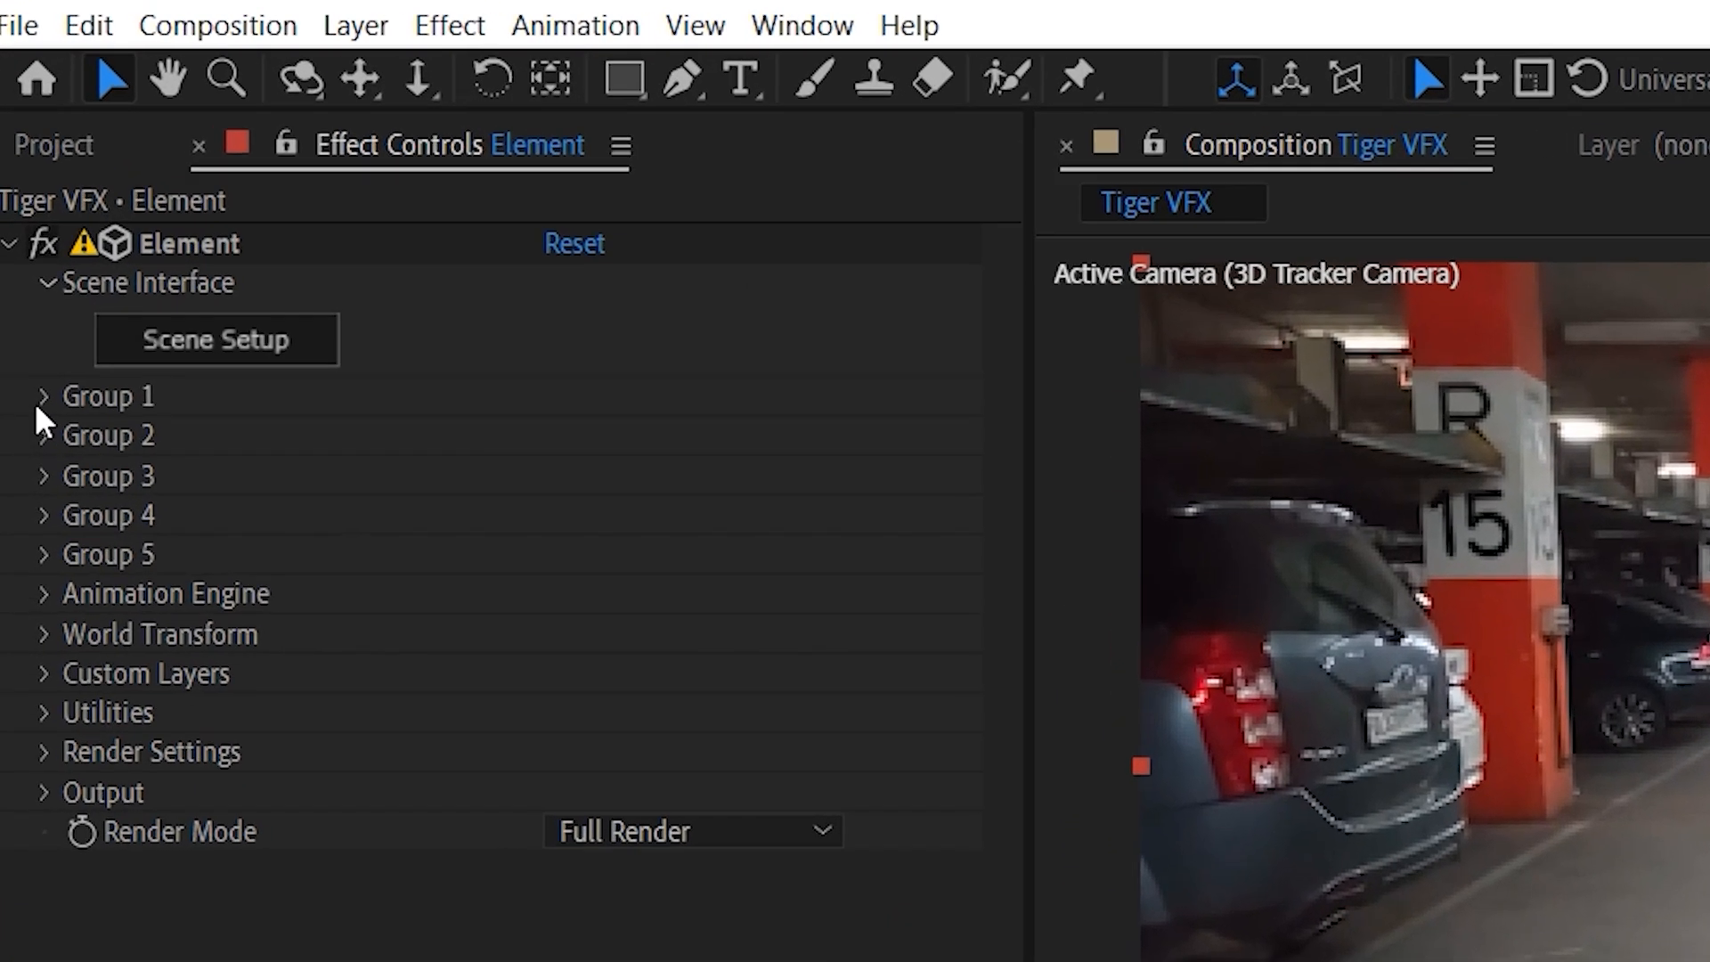
click(34, 291)
click(270, 744)
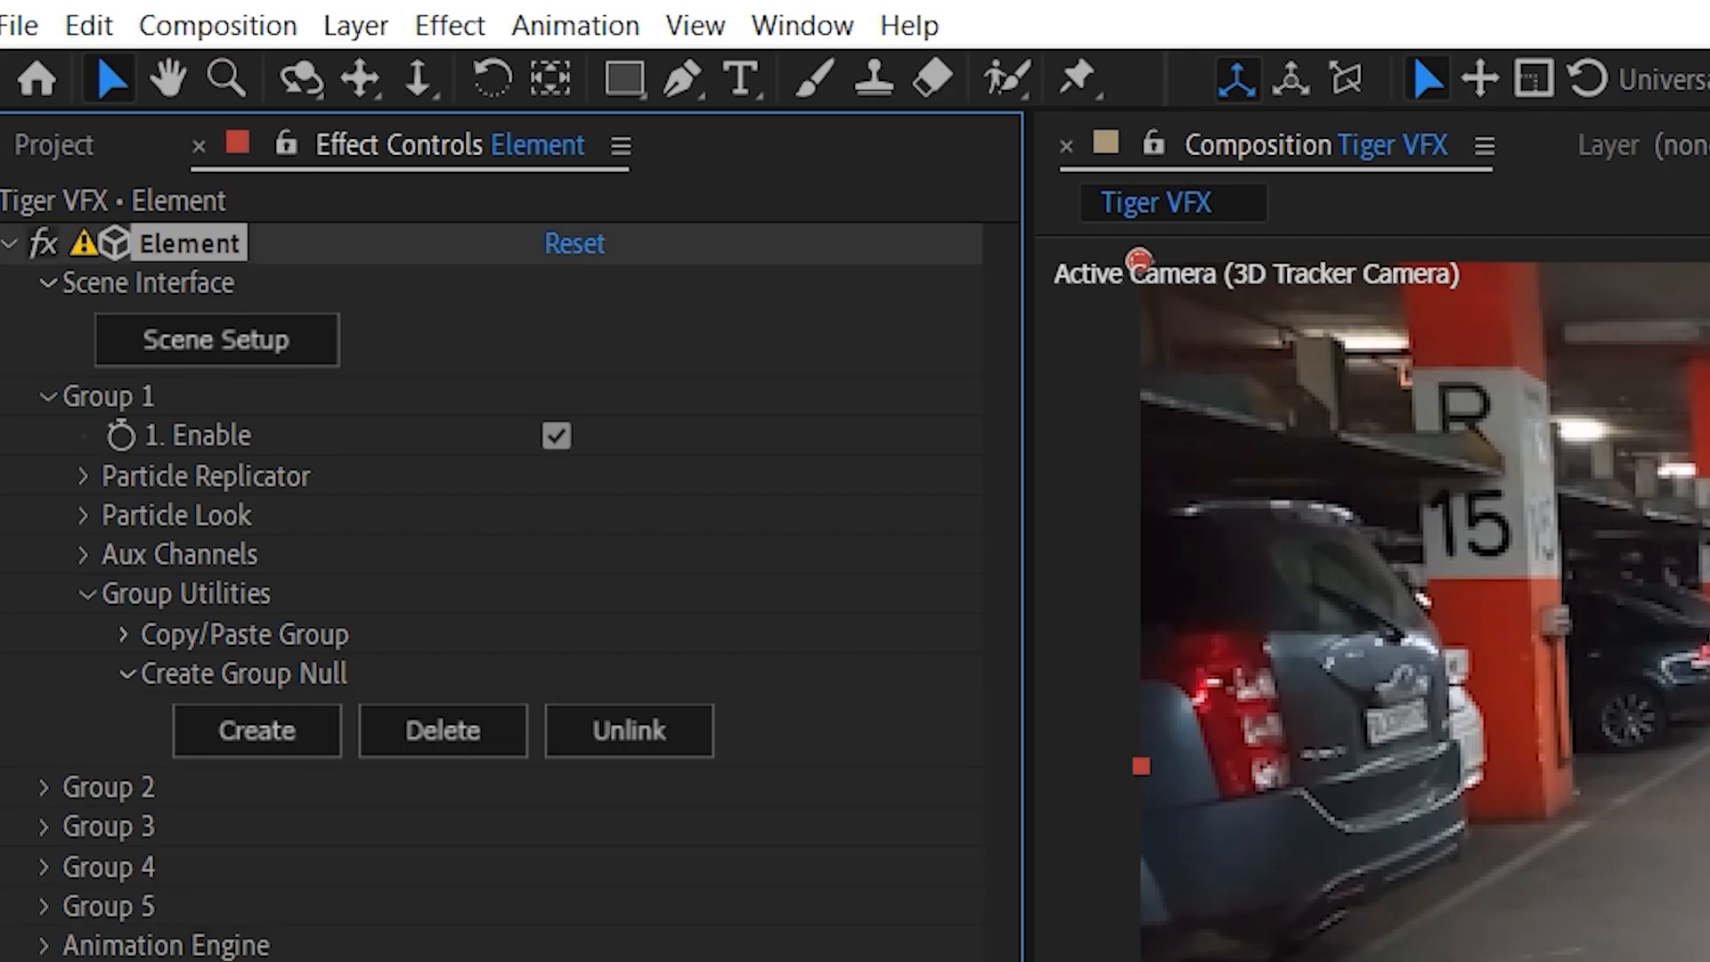
click(41, 787)
click(152, 664)
Step: Set the positions of the Group 1 and Group 2 nulls to 0, 0, 0
click(221, 794)
key(p)
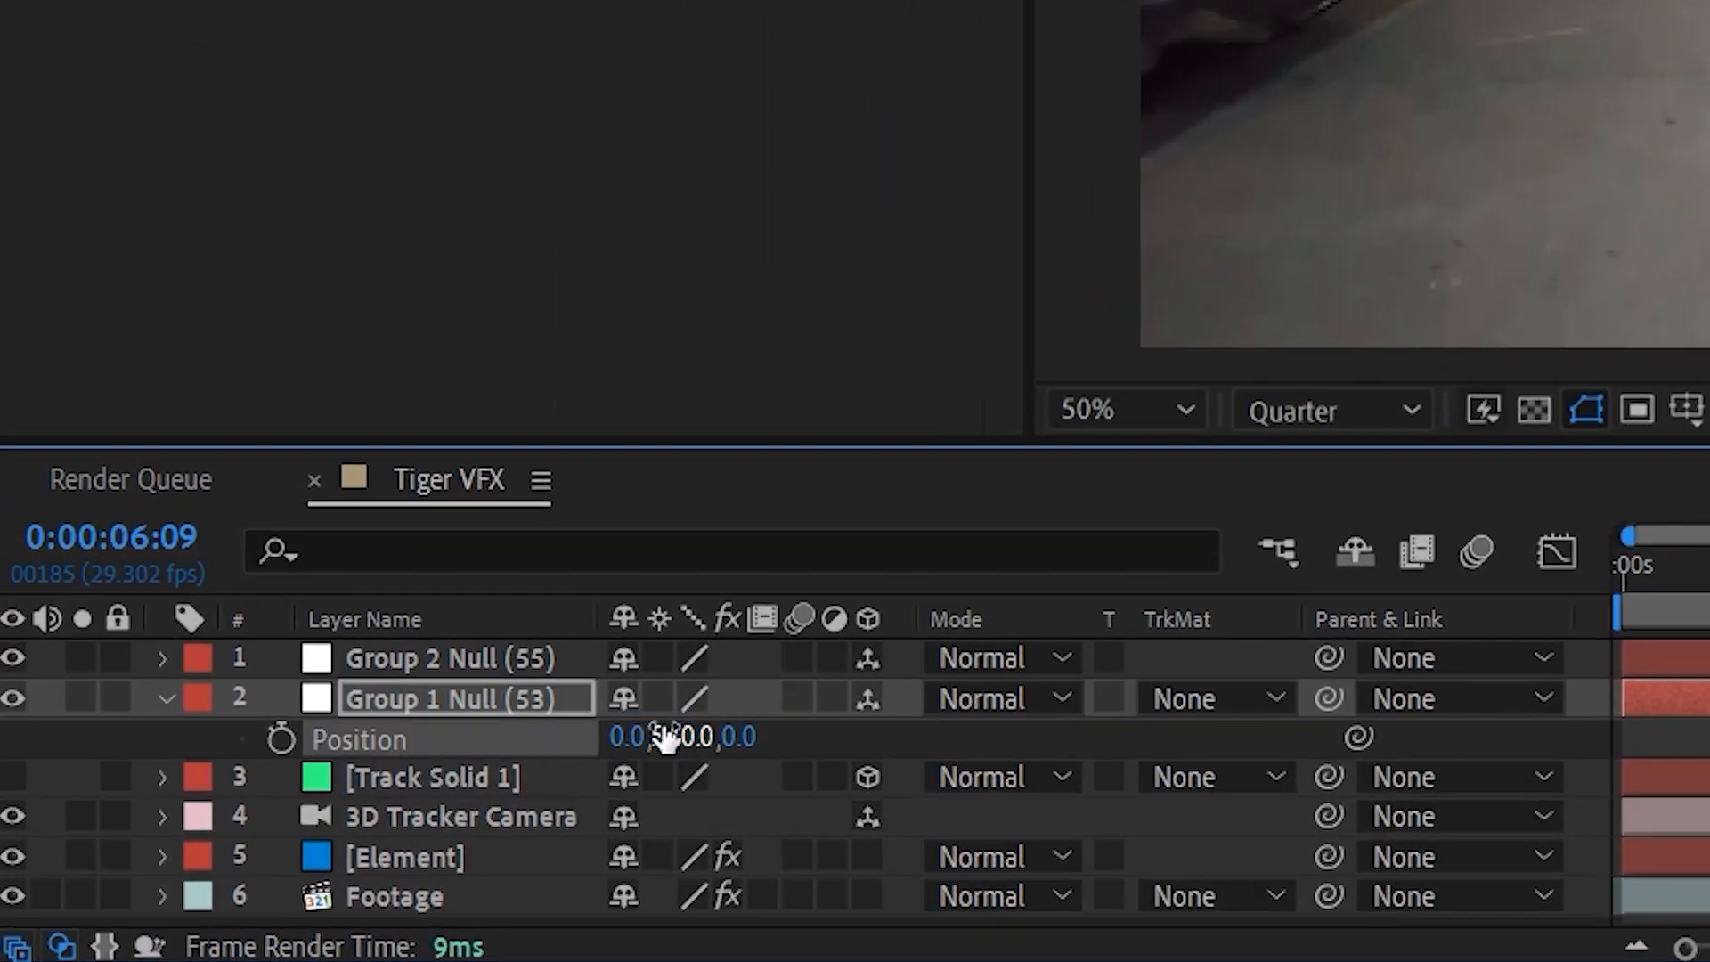
click(215, 782)
key(p)
click(655, 696)
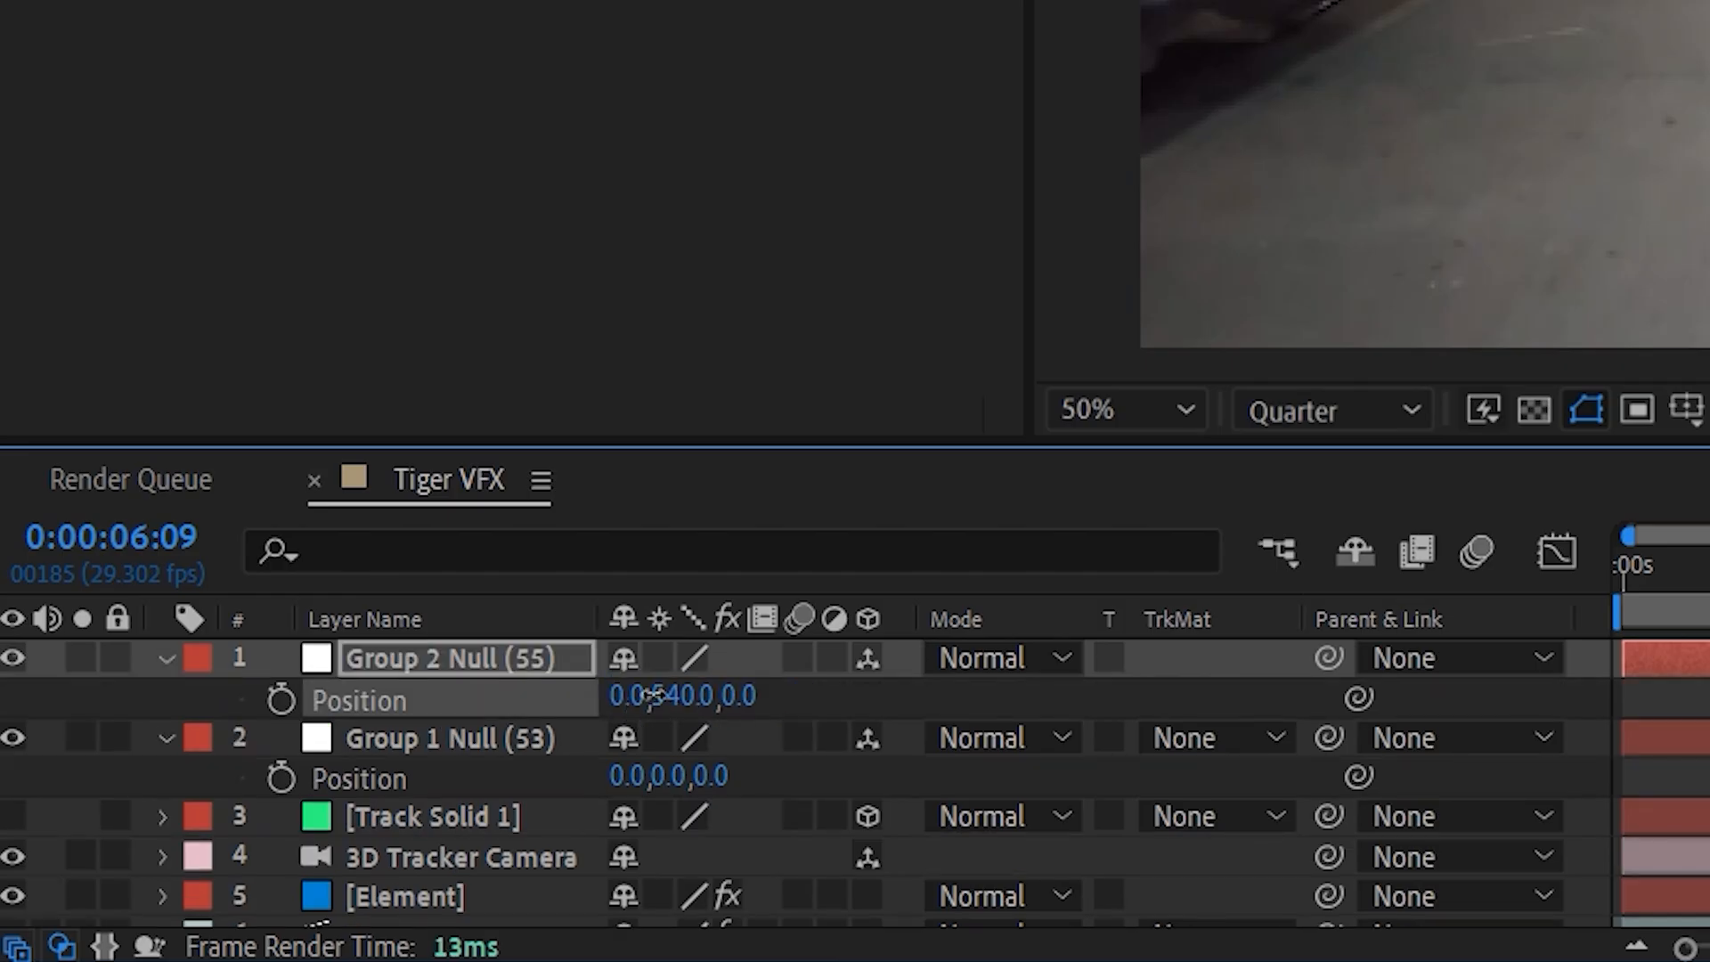
click(135, 759)
Step: Scale the Group 1 null to 500% to enlarge the tiger
click(388, 741)
key(s)
drag(676, 776, 1592, 763)
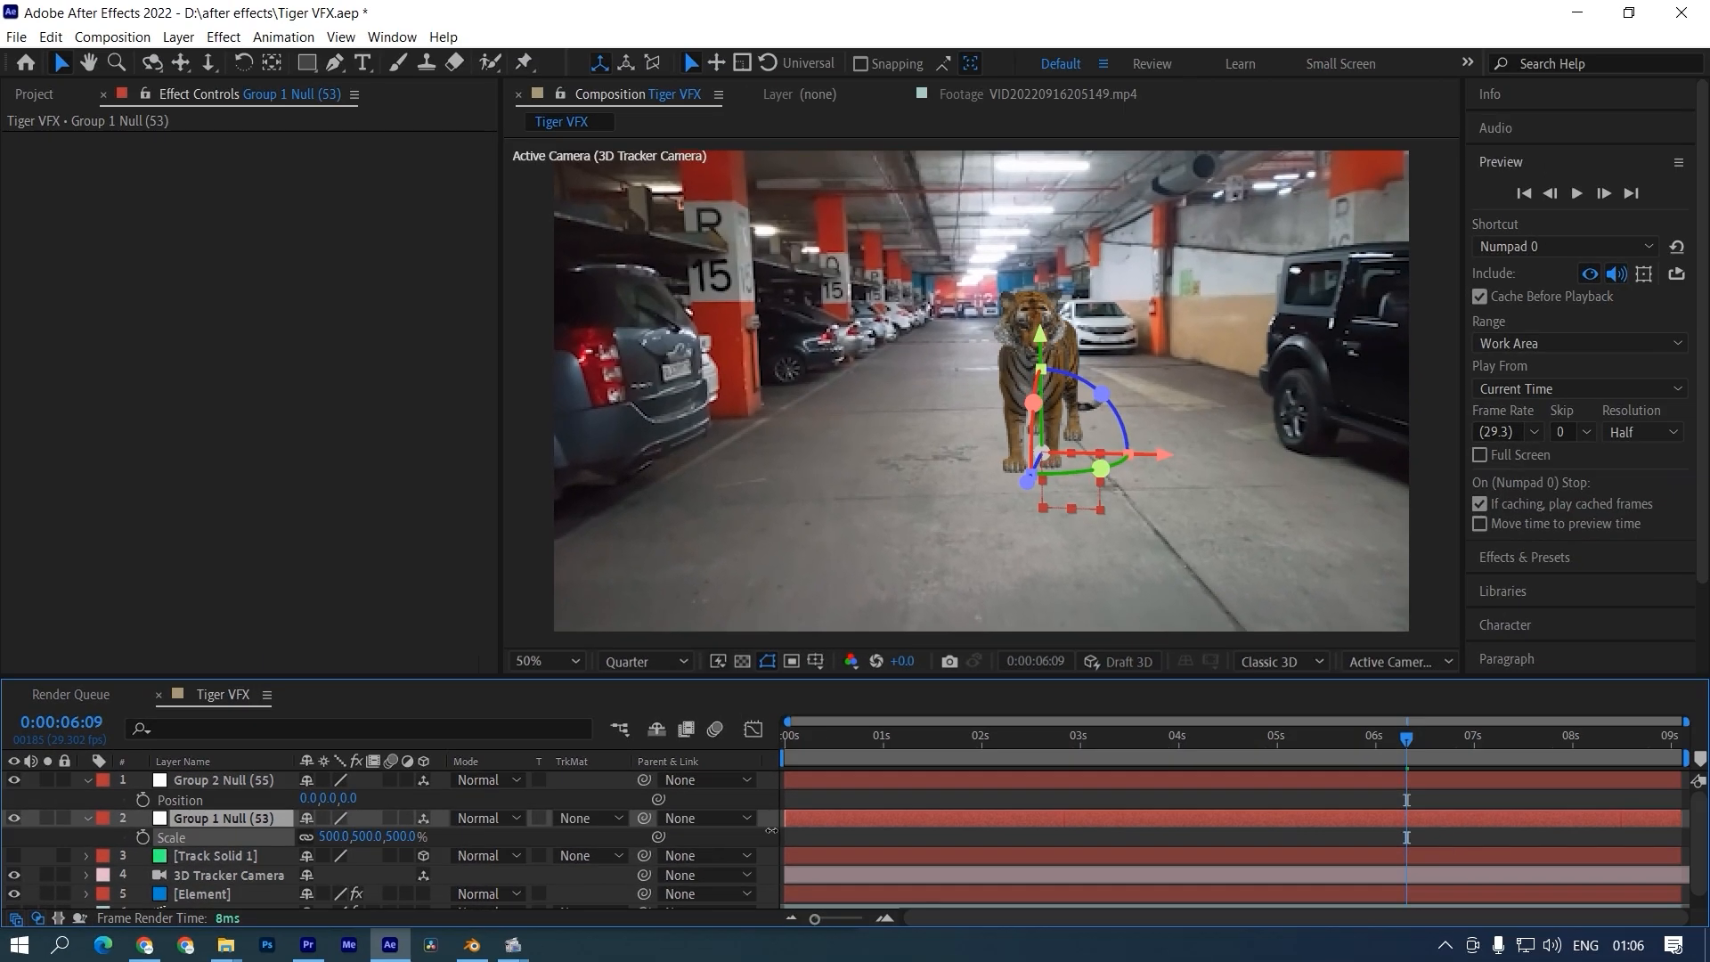
click(224, 858)
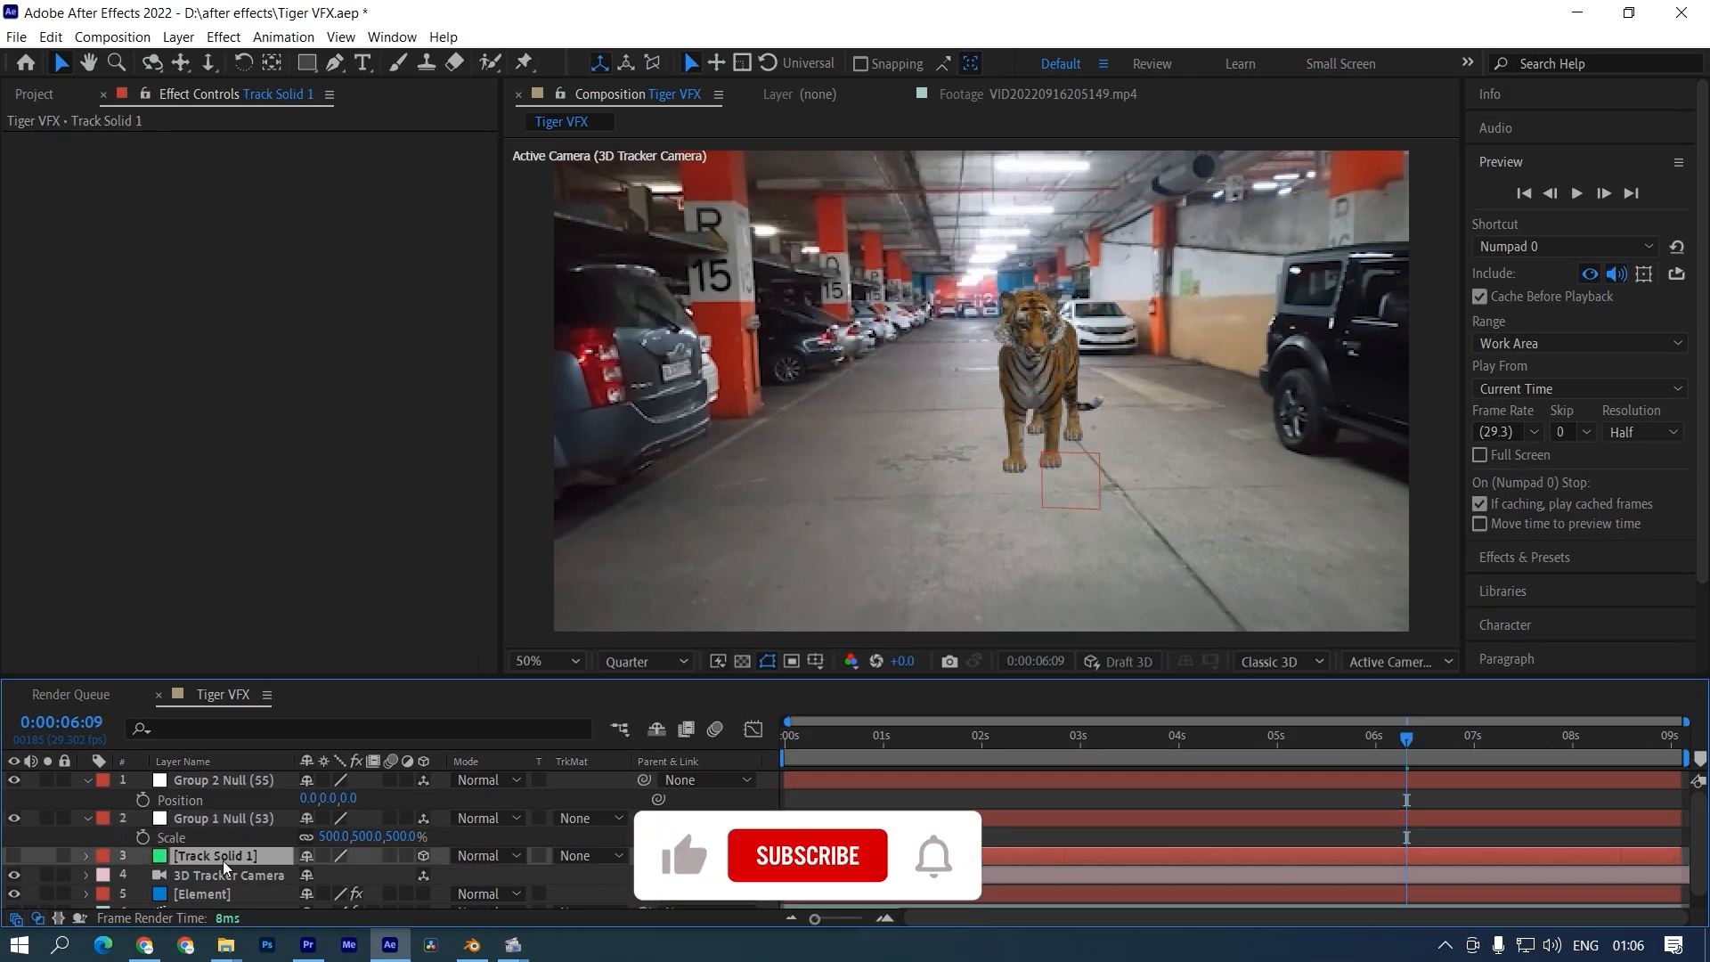
Step: Load PANO_20220916_205216.jpg from the STOCK (E:) drive as the Element scene's environment texture
click(197, 894)
click(112, 183)
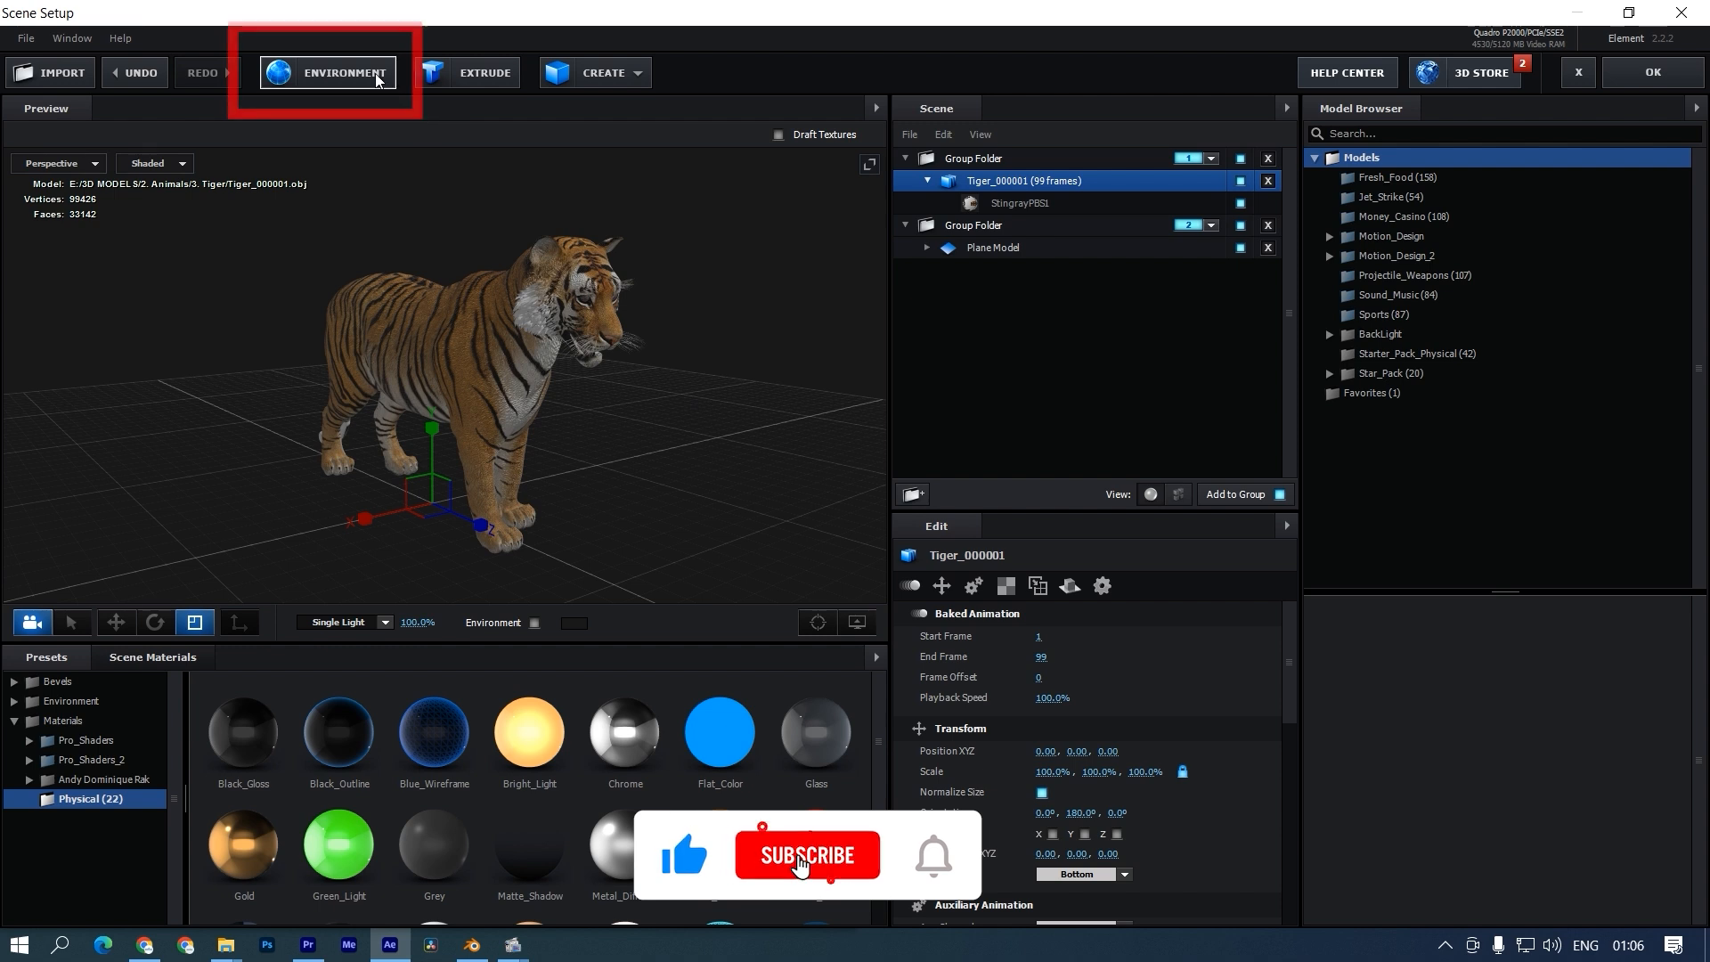
click(378, 80)
click(917, 365)
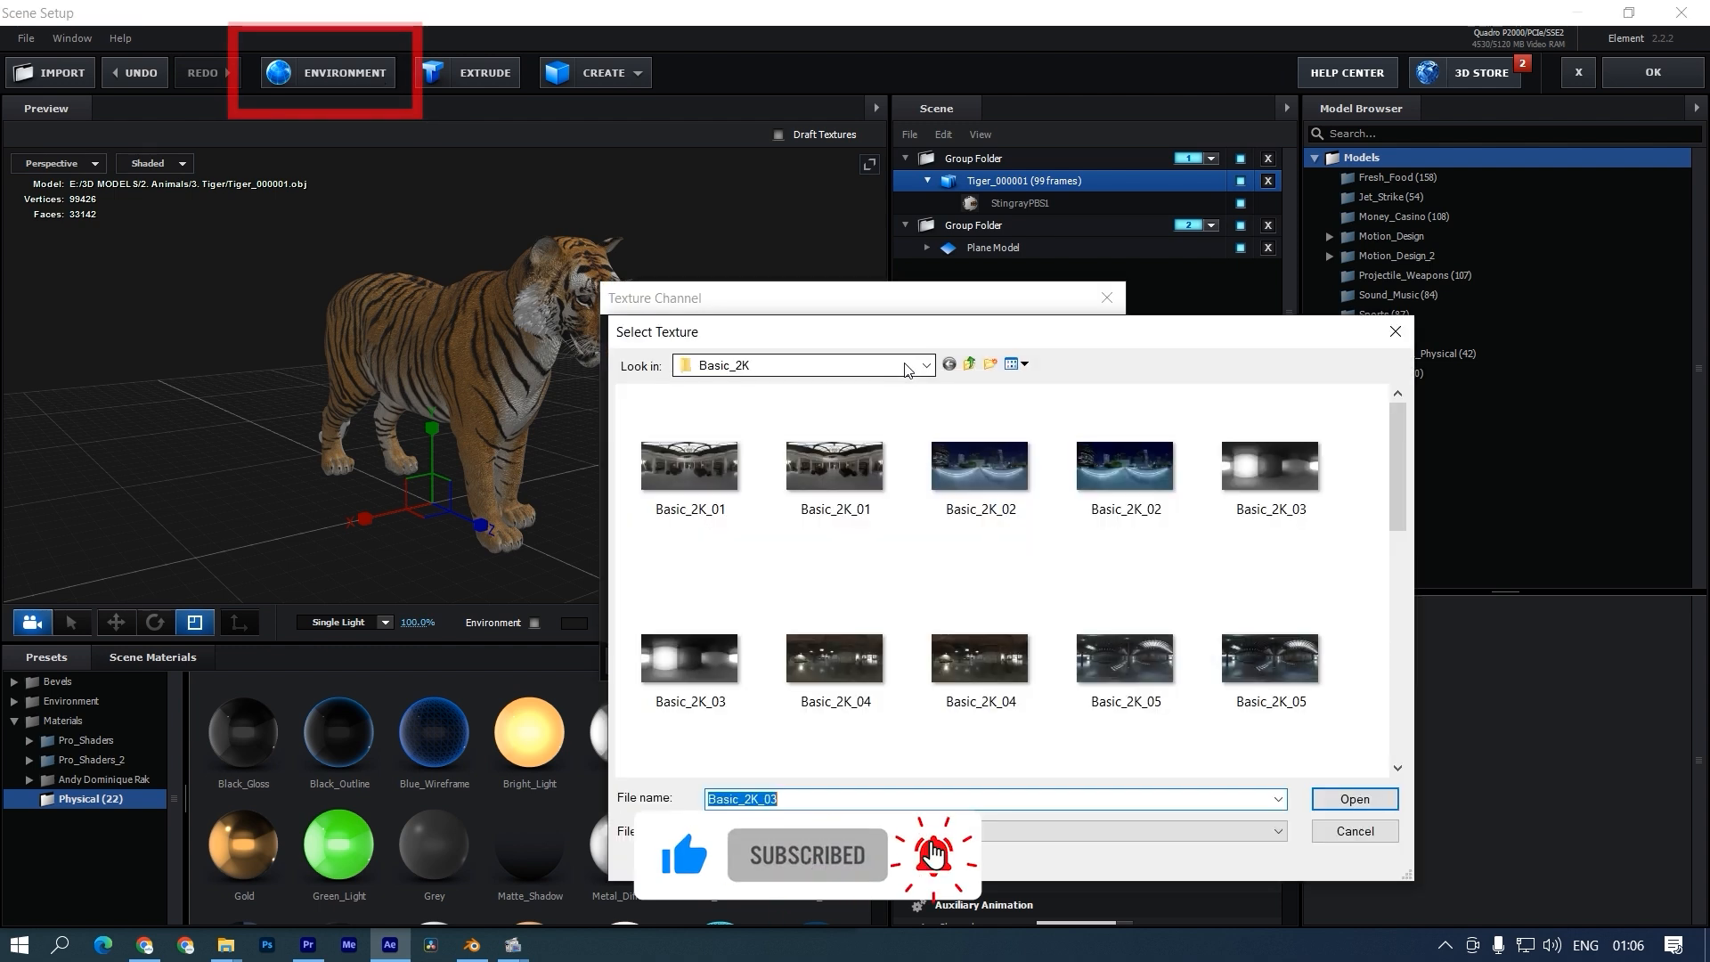
click(852, 366)
click(739, 764)
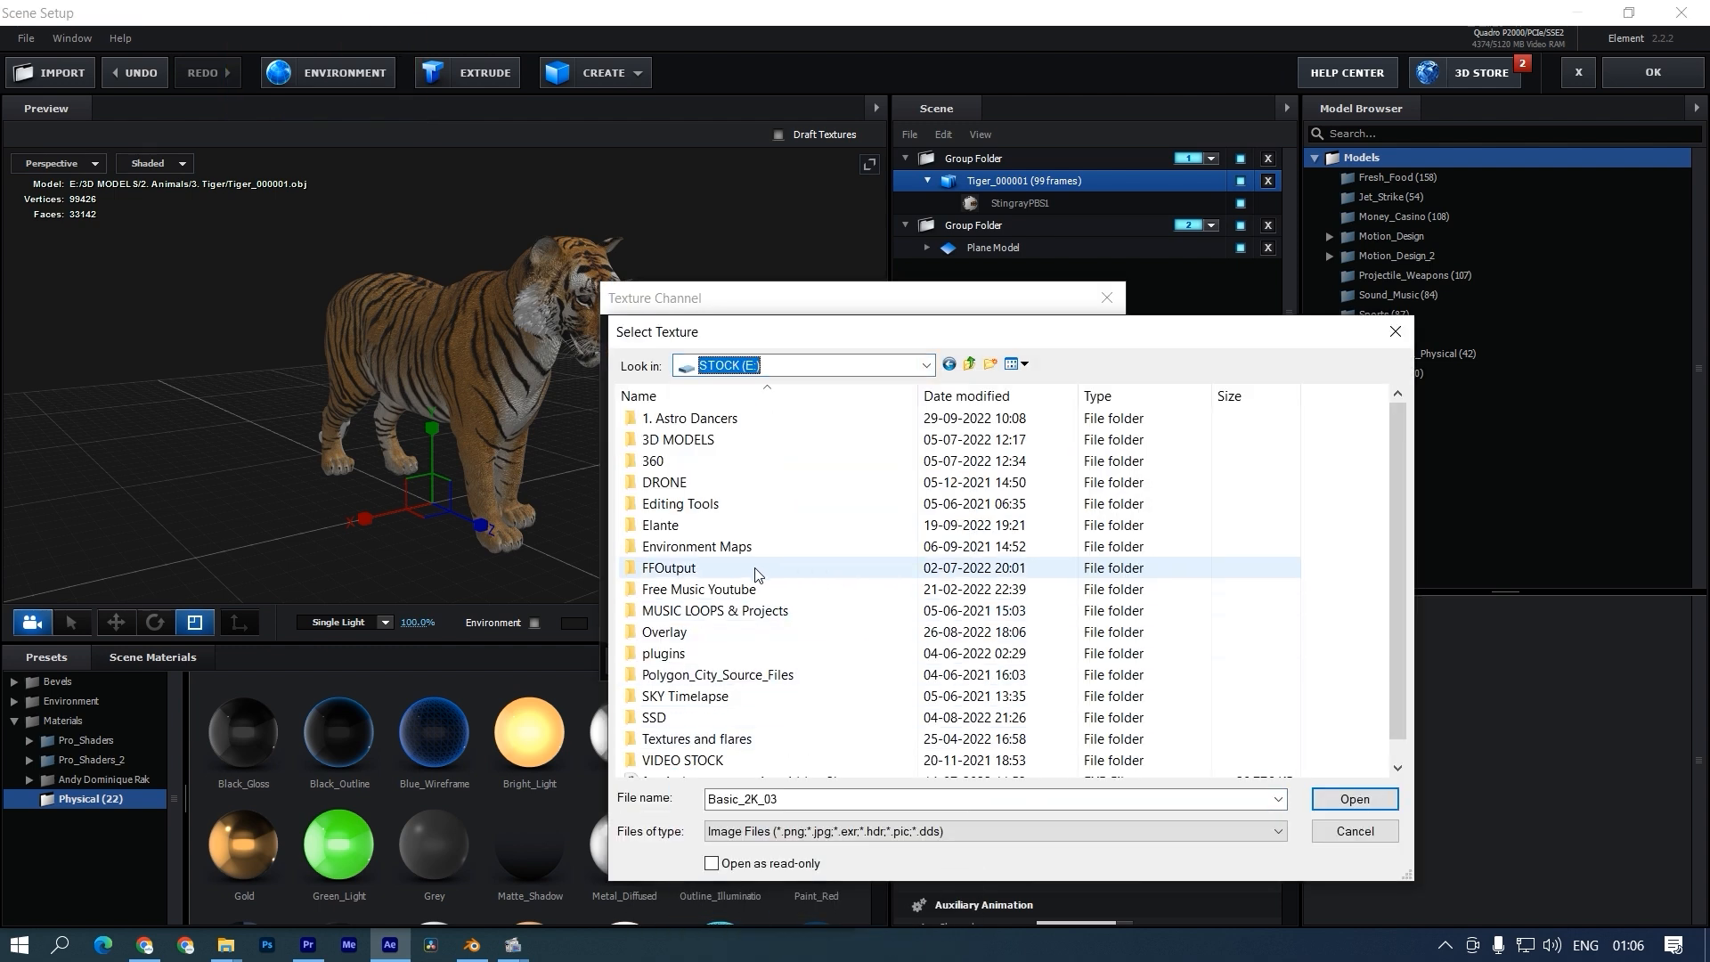
double_click(690, 535)
double_click(697, 482)
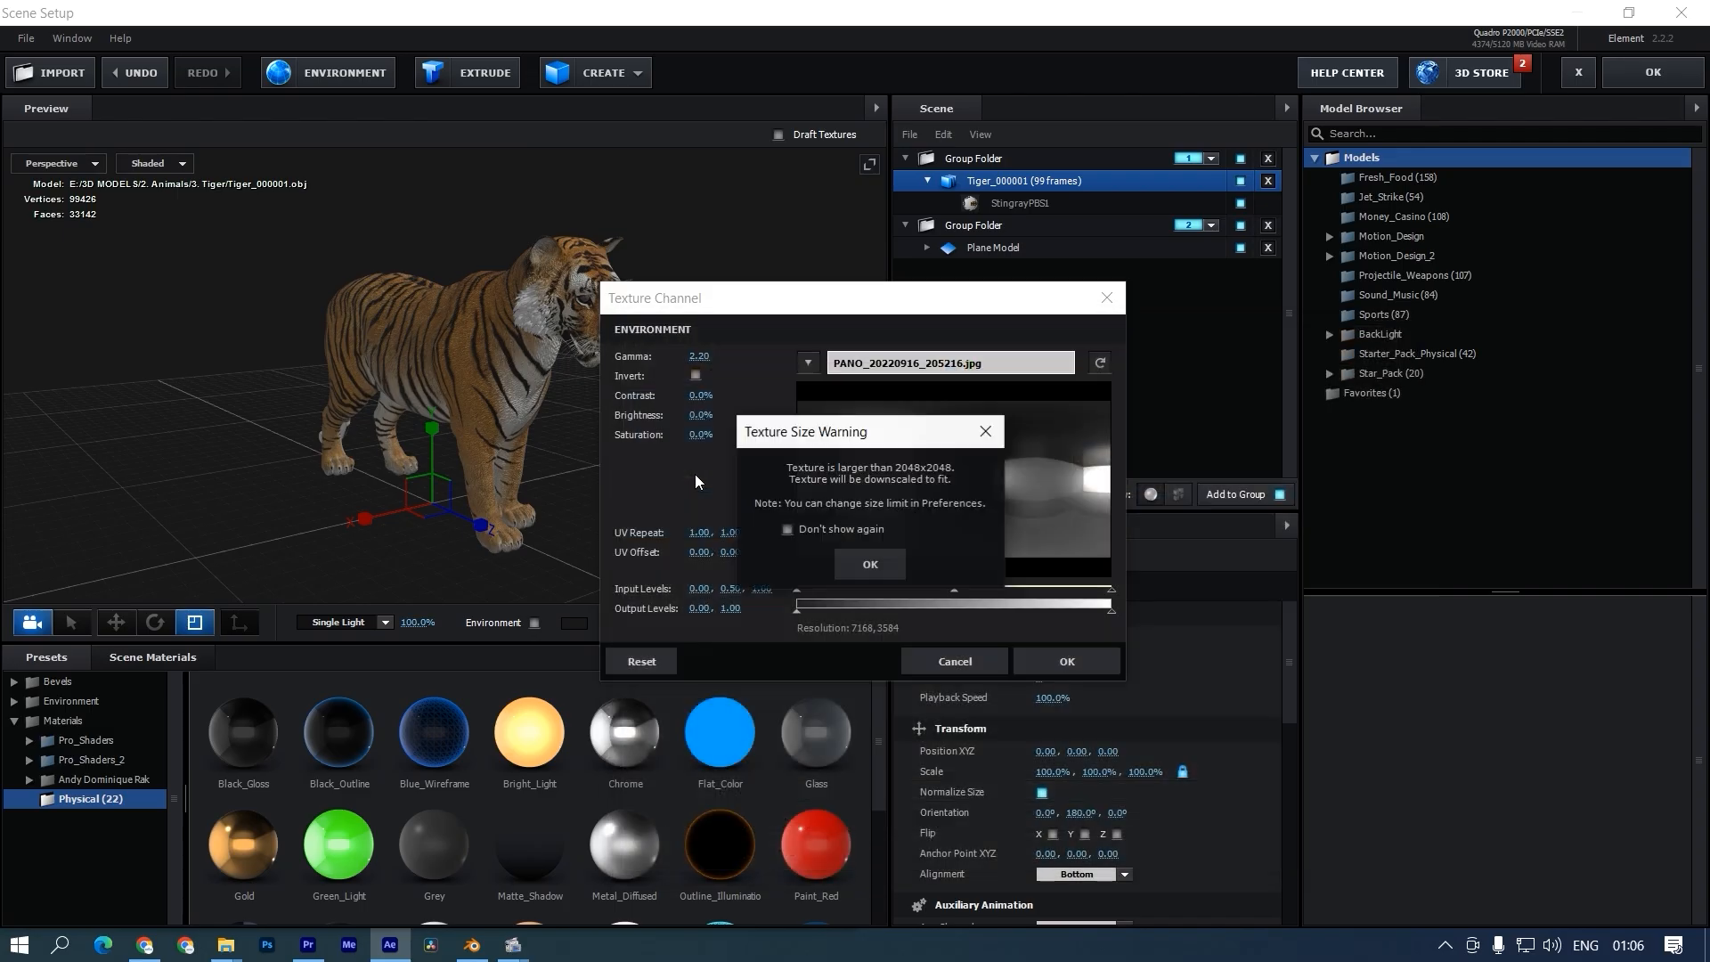
click(861, 563)
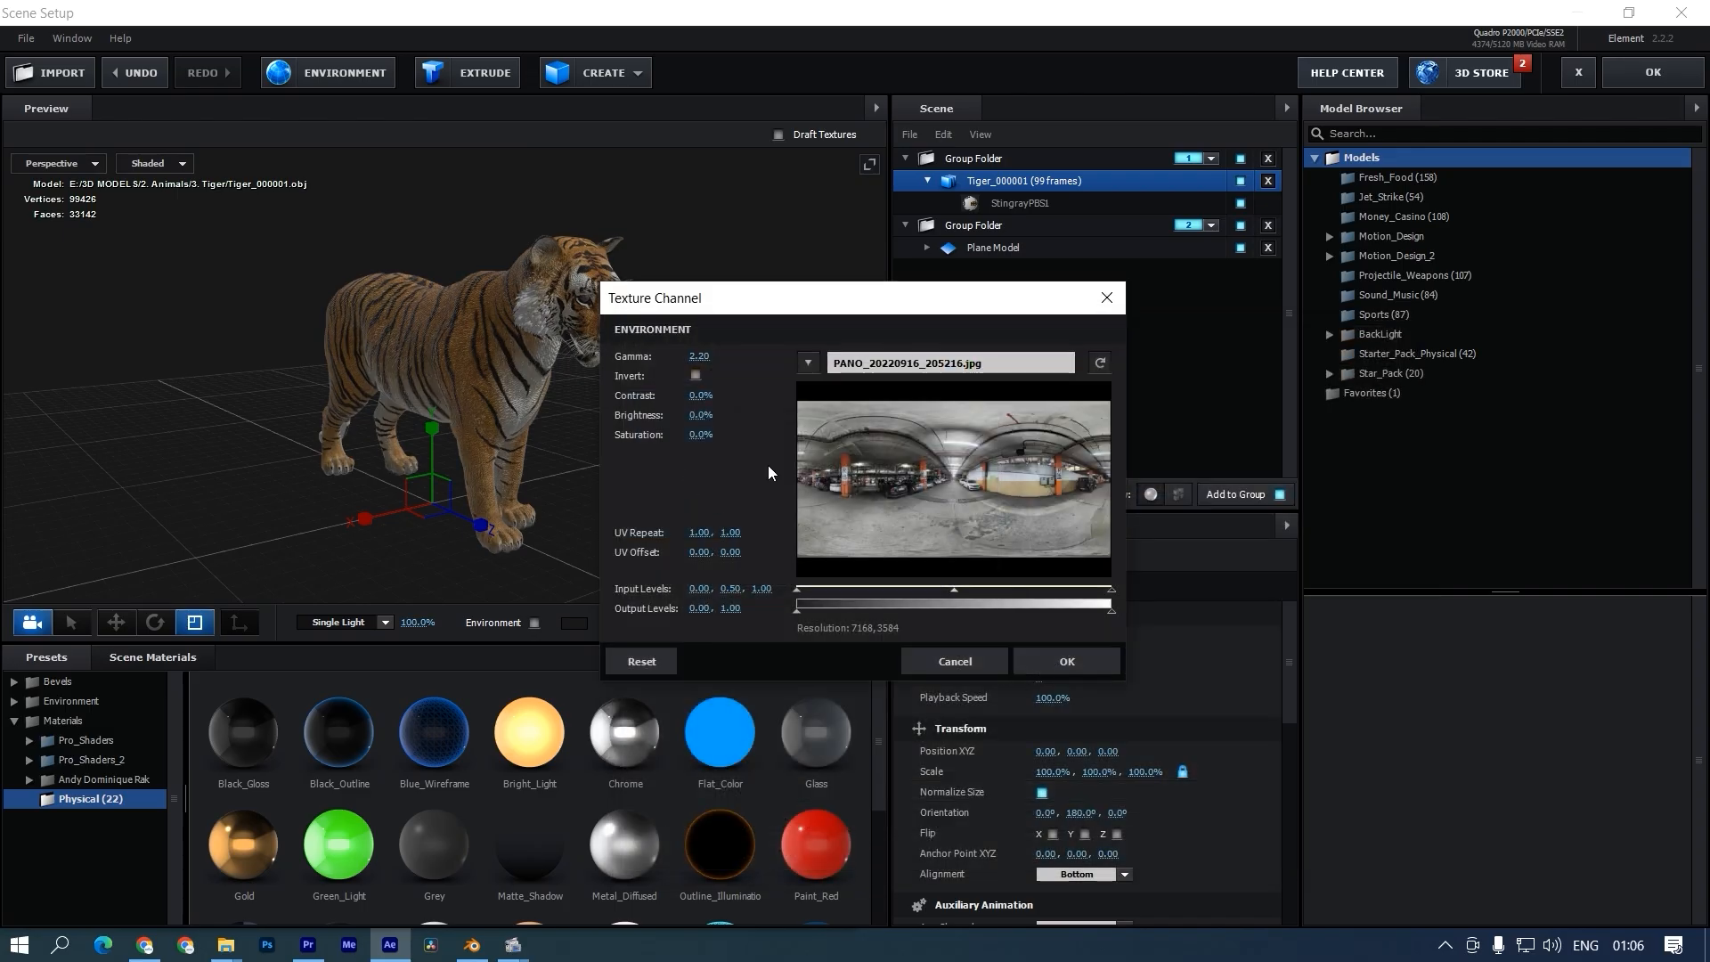
Step: Set the environment texture's brightness to 26% and contrast to about 18%, apply the scene setup and save the project
drag(706, 418, 701, 394)
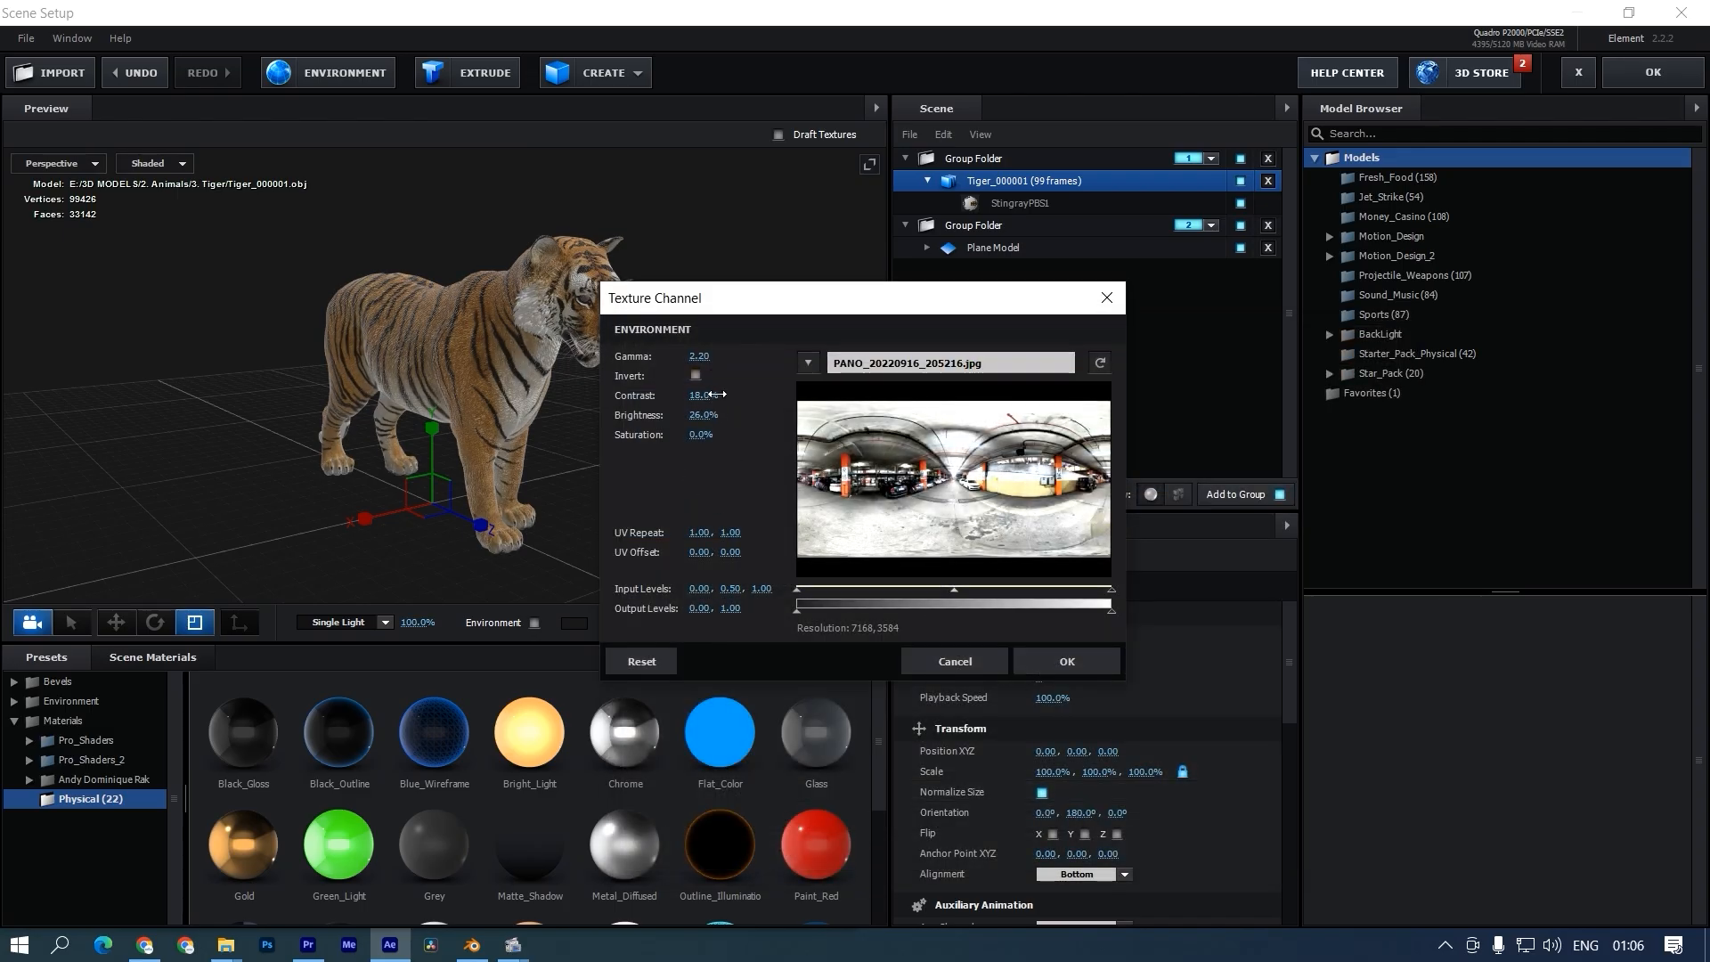
click(1067, 661)
click(1653, 72)
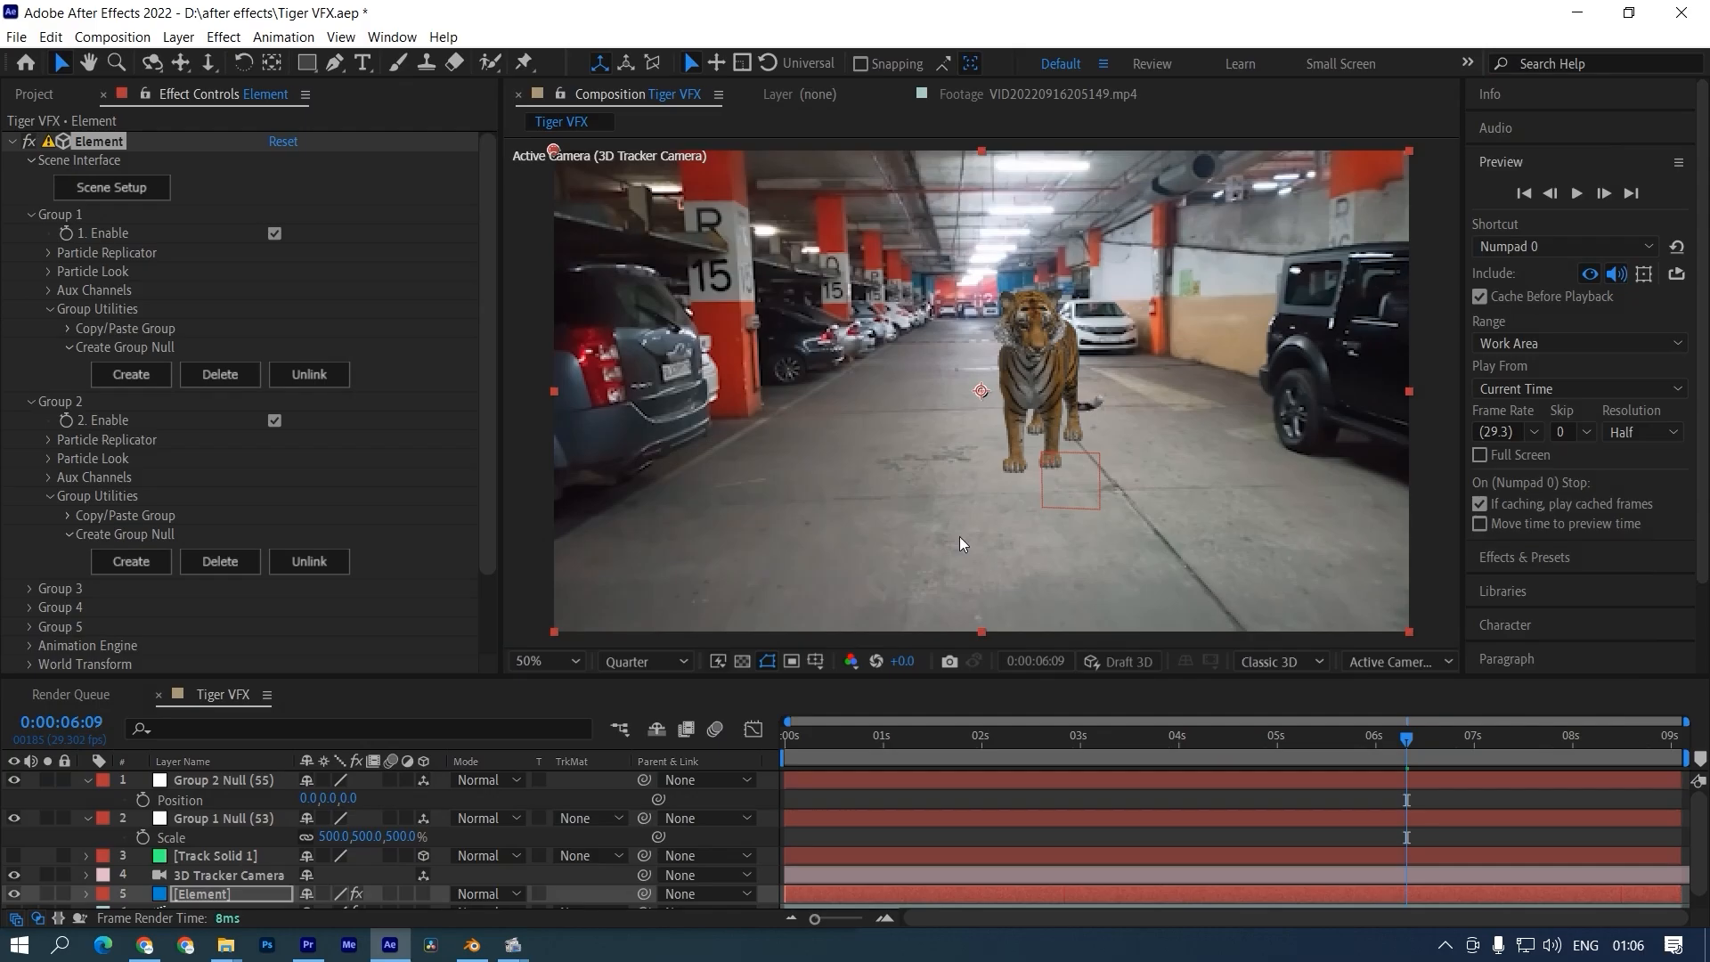
key(ctrl+s)
Step: Enable ambient occlusion in Element's render settings and set its mode to Ray-Traced
scroll(104, 491, down, 3)
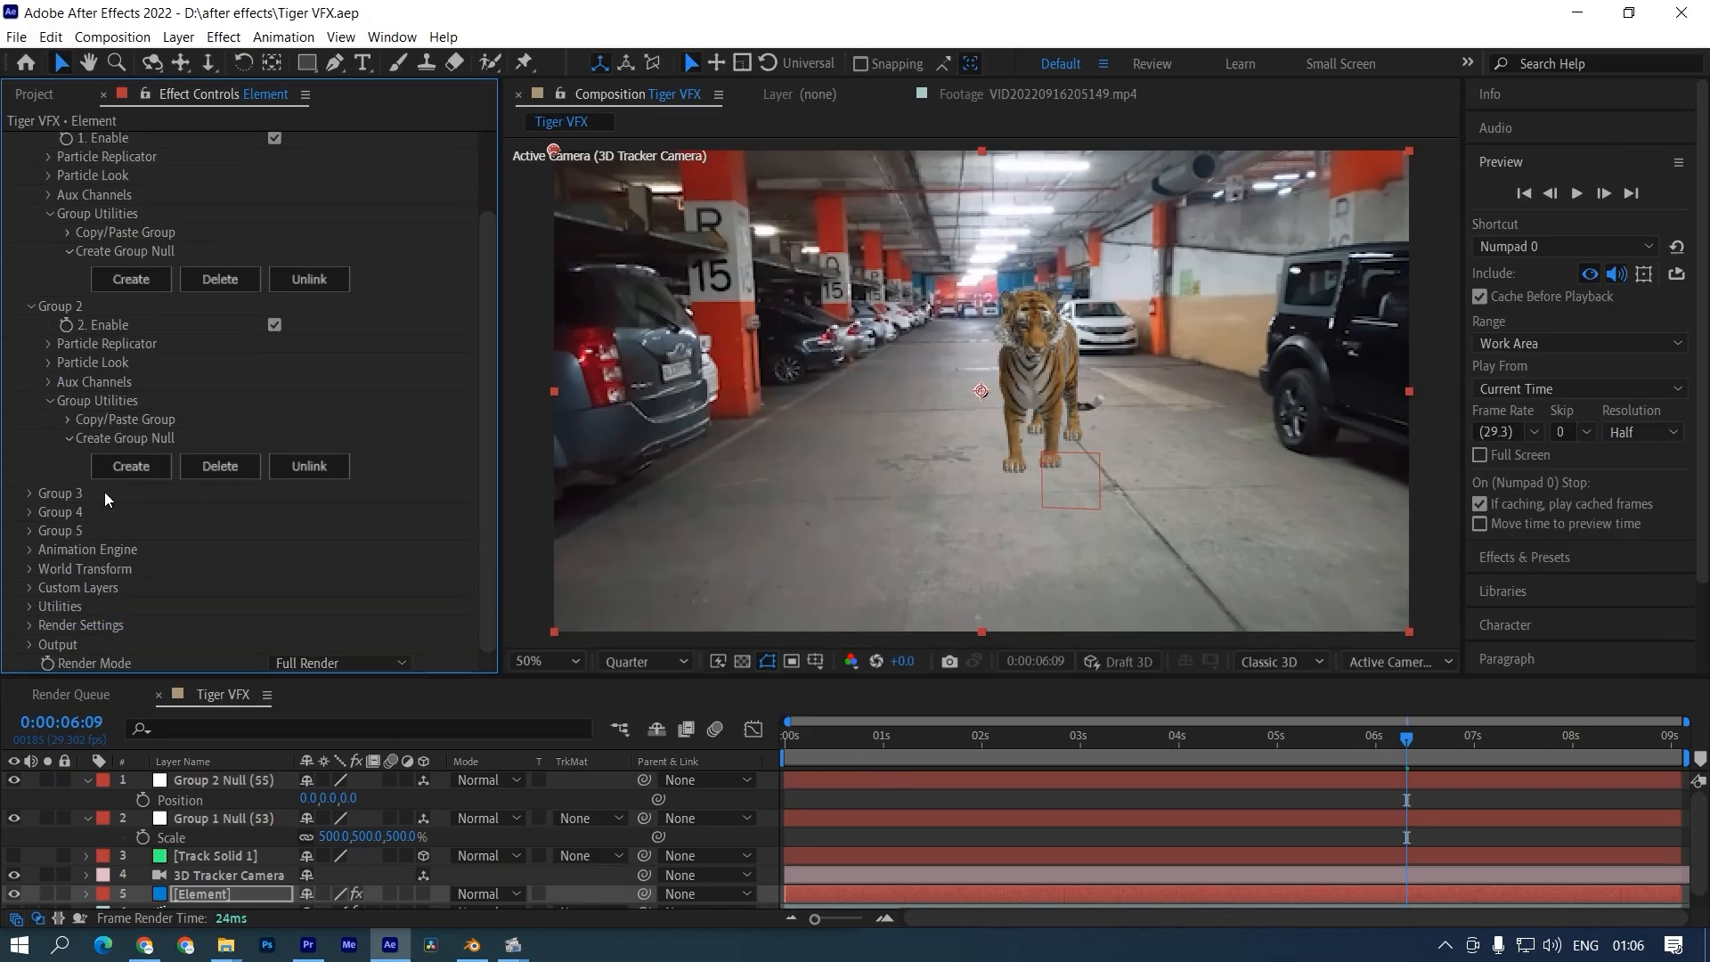
click(30, 626)
scroll(49, 605, down, 8)
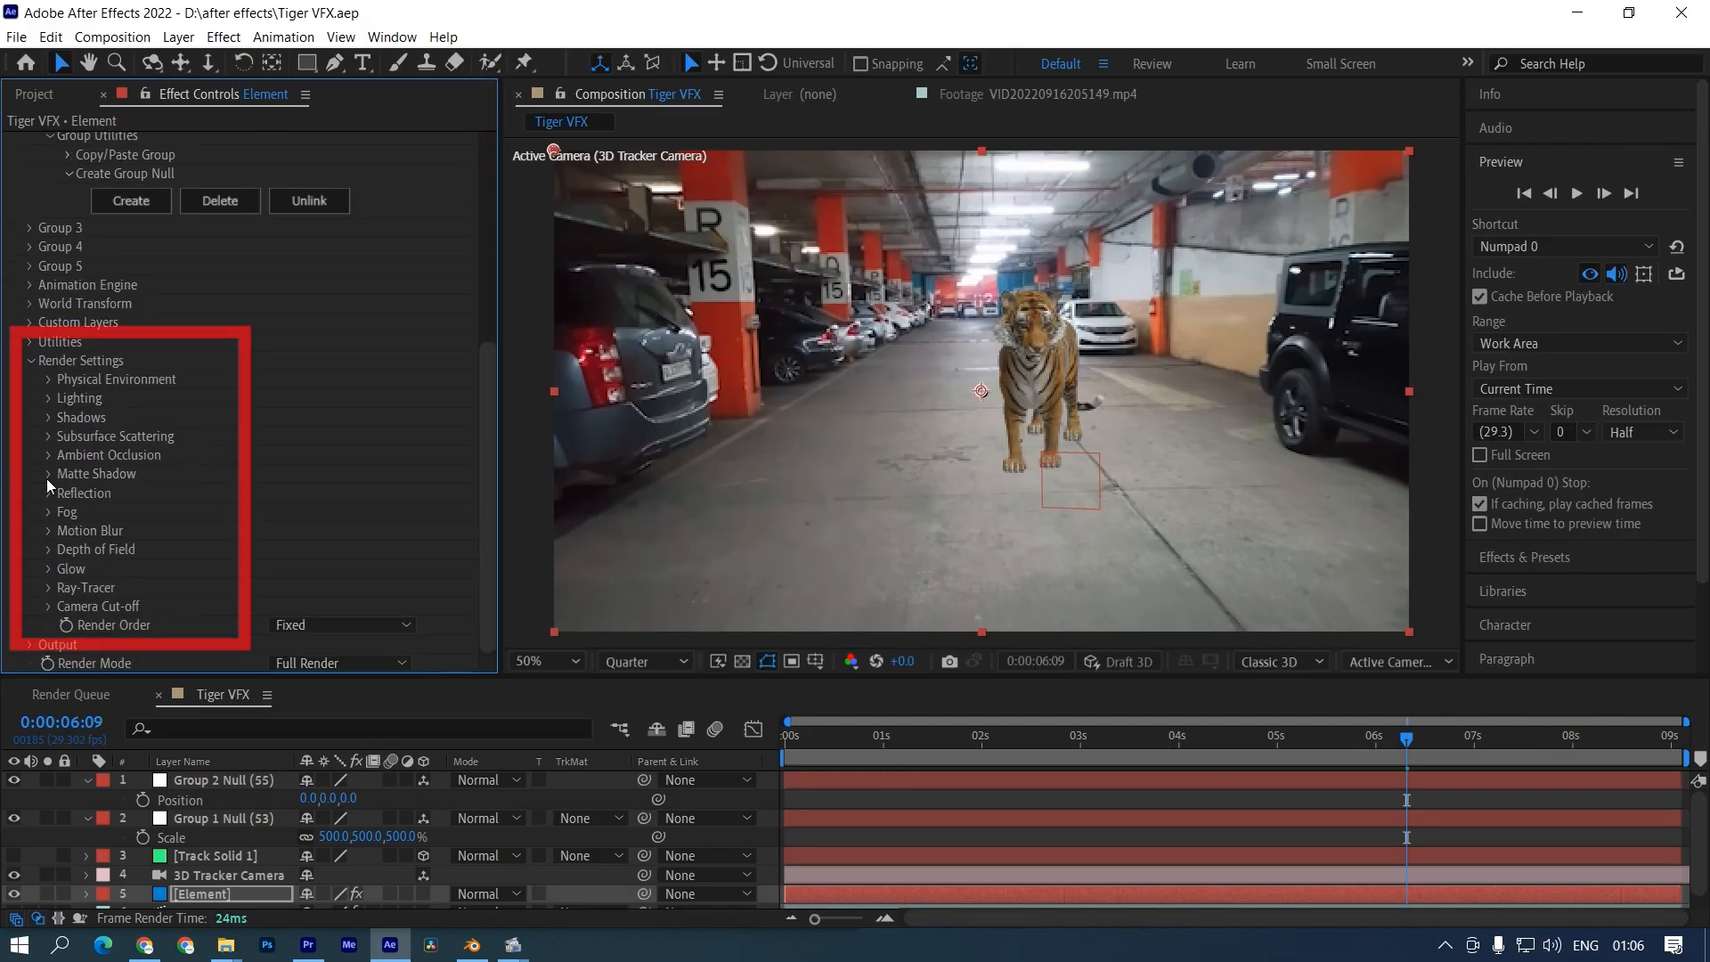
click(49, 455)
scroll(317, 430, down, 2)
click(320, 461)
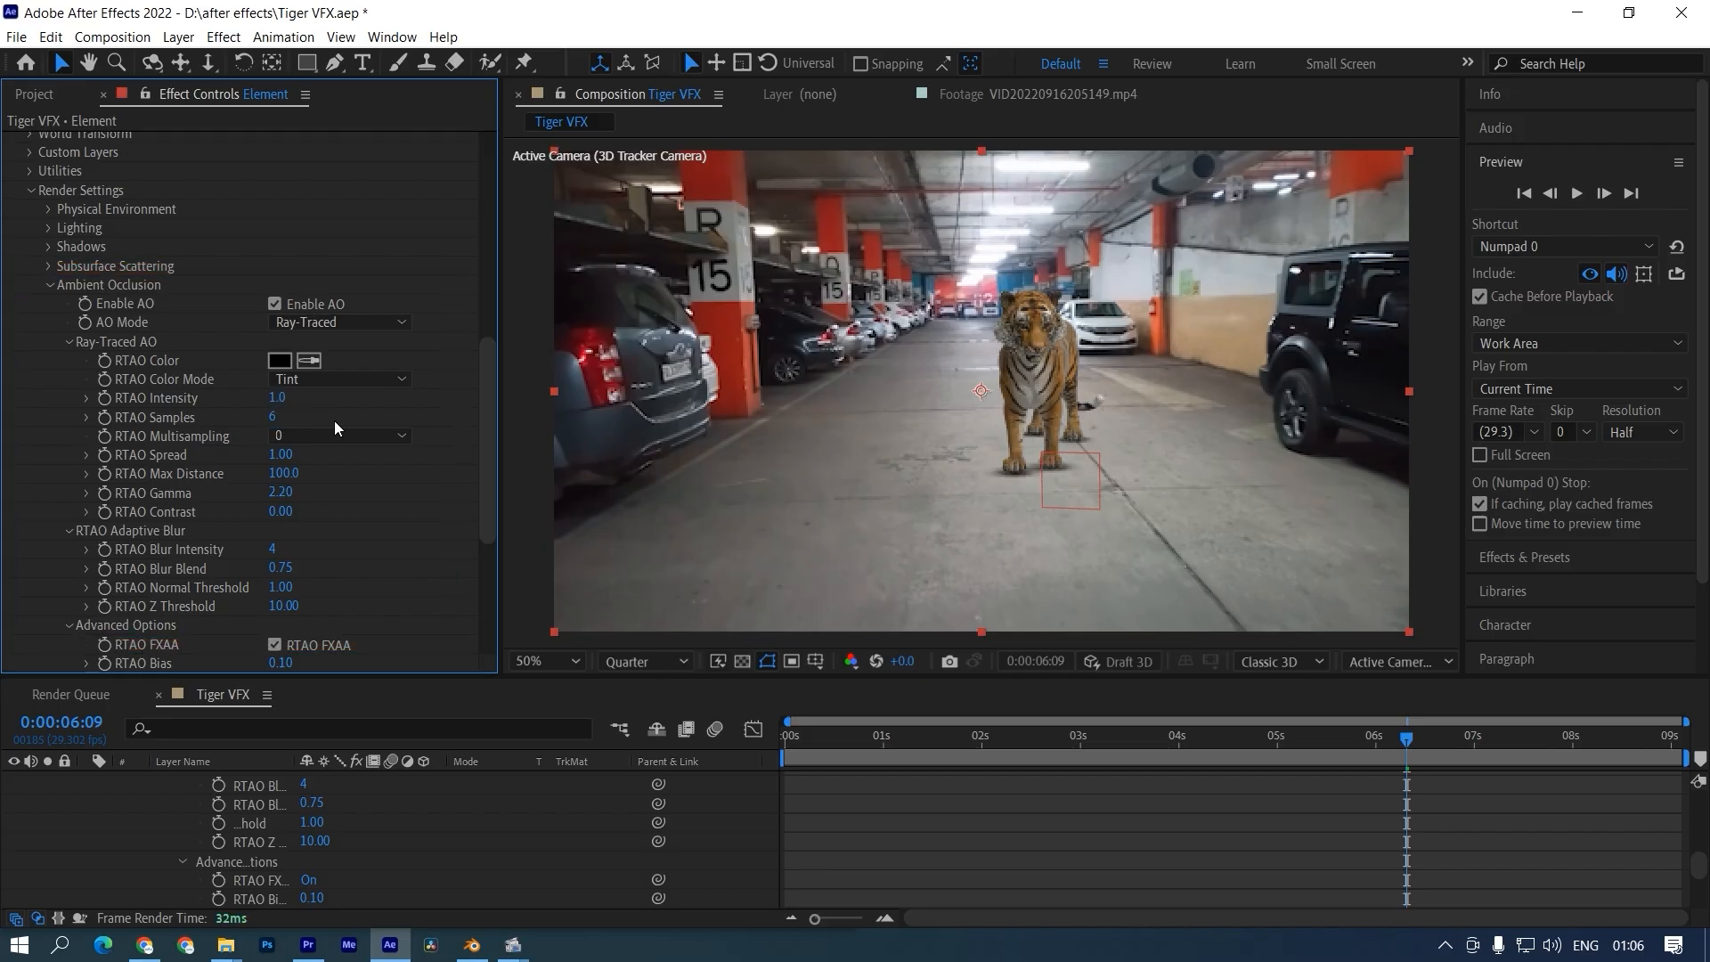
Step: Set the RTAO bias to 1.00 and the RTAO max distance to 3250 for the tiger's contact shadow
scroll(194, 511, down, 5)
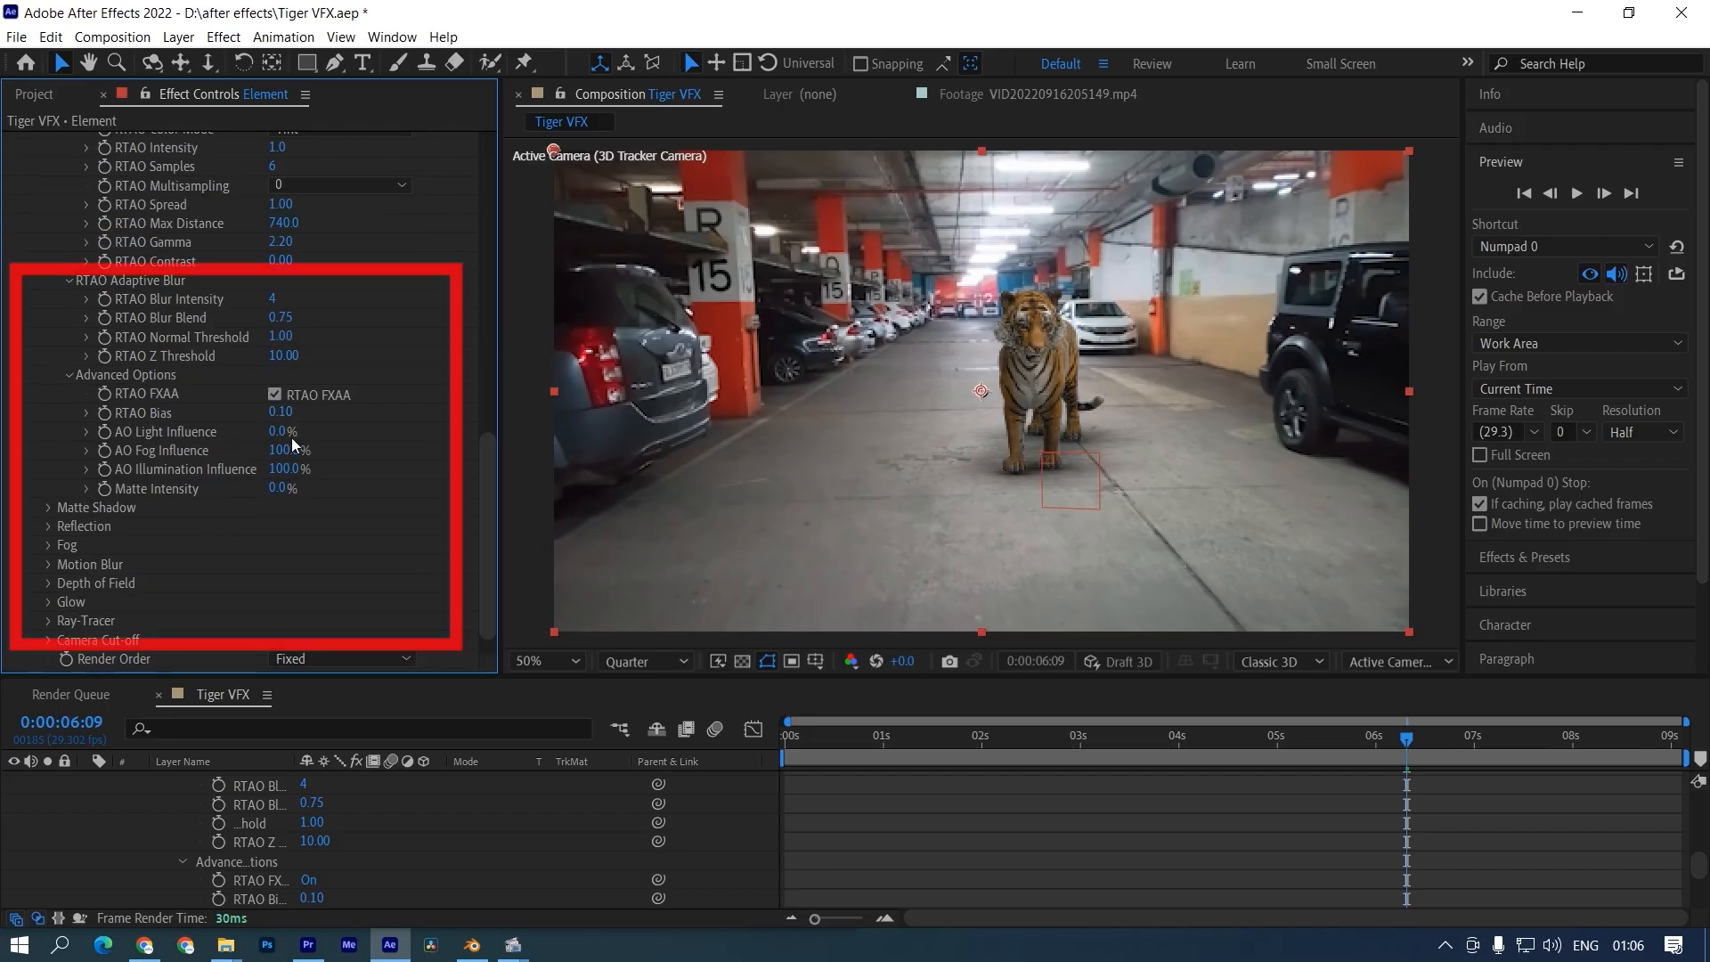
drag(391, 411, 376, 408)
scroll(376, 408, up, 3)
drag(282, 377, 400, 371)
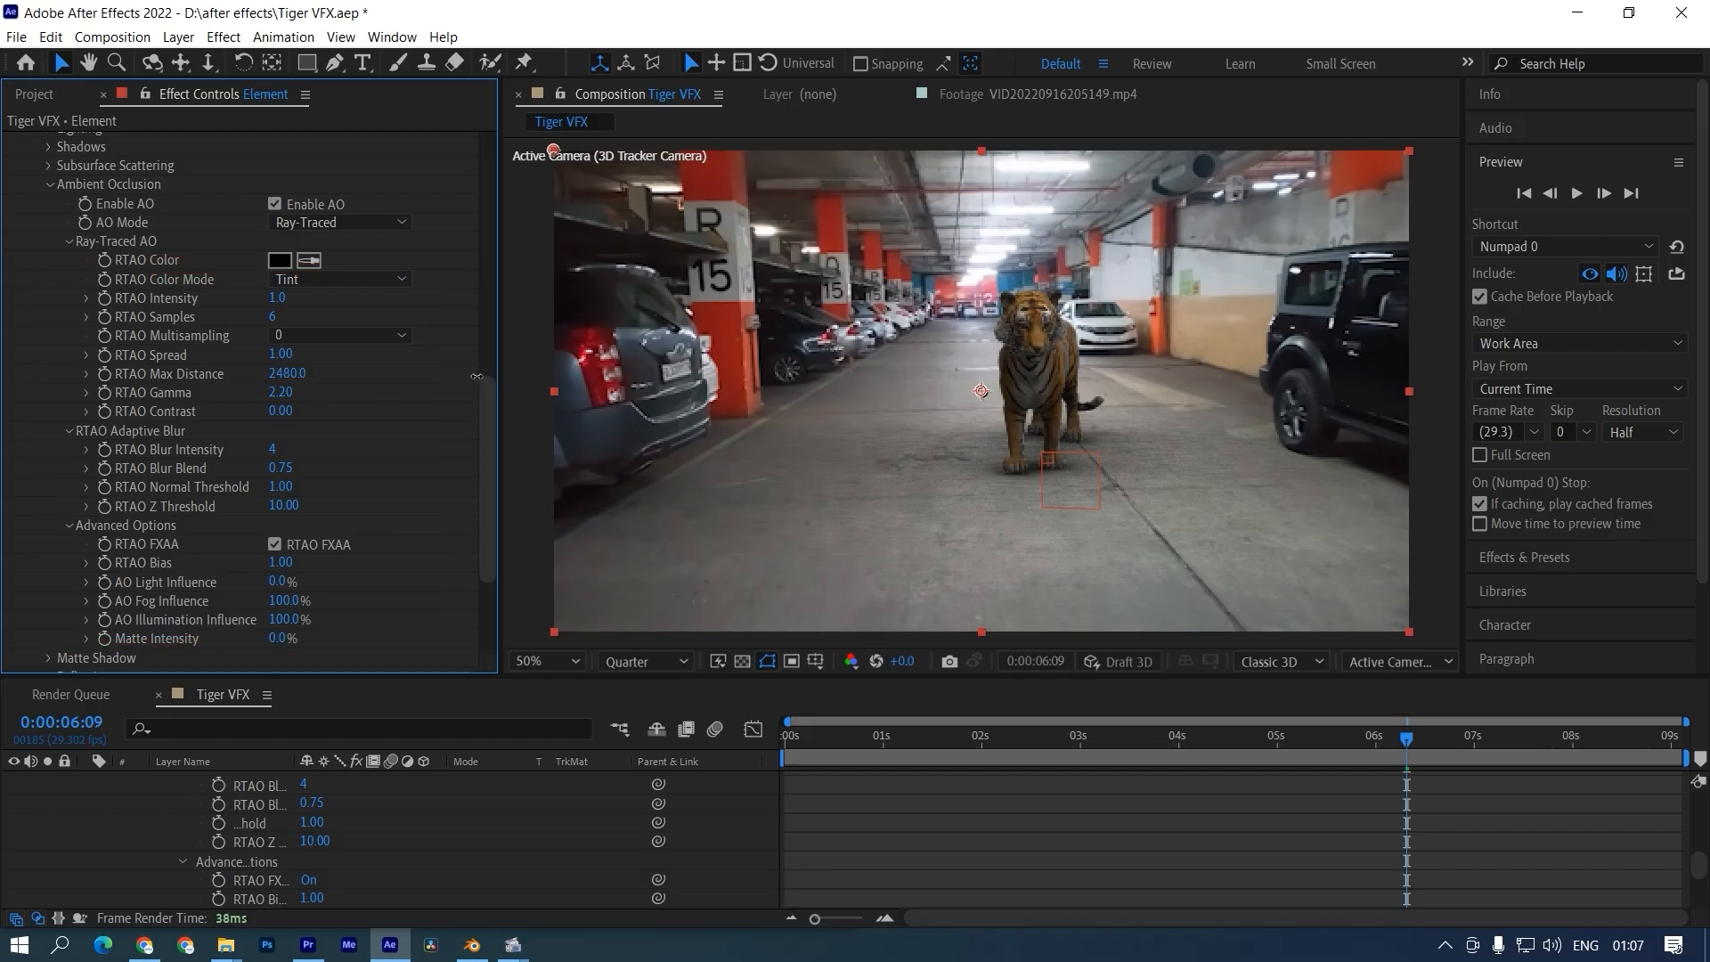
drag(432, 375, 514, 362)
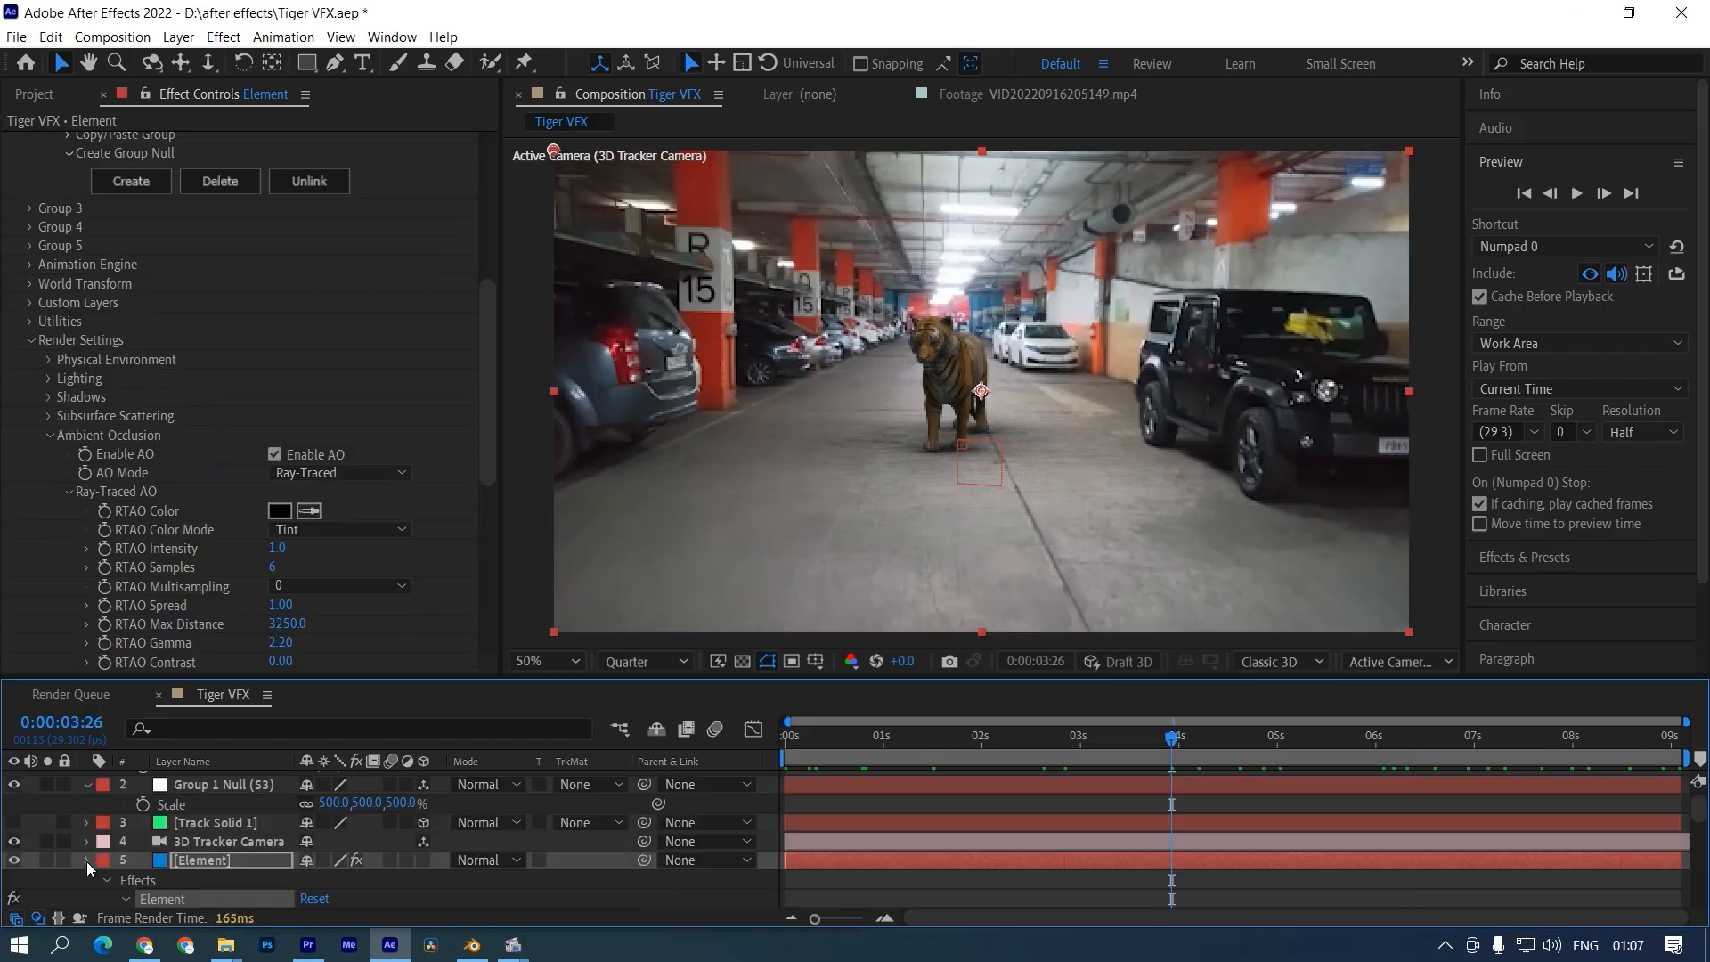
Step: Create a shadow-casting point light with 100% intensity and 100% shadow darkness
right_click(84, 817)
mouse_move(134, 584)
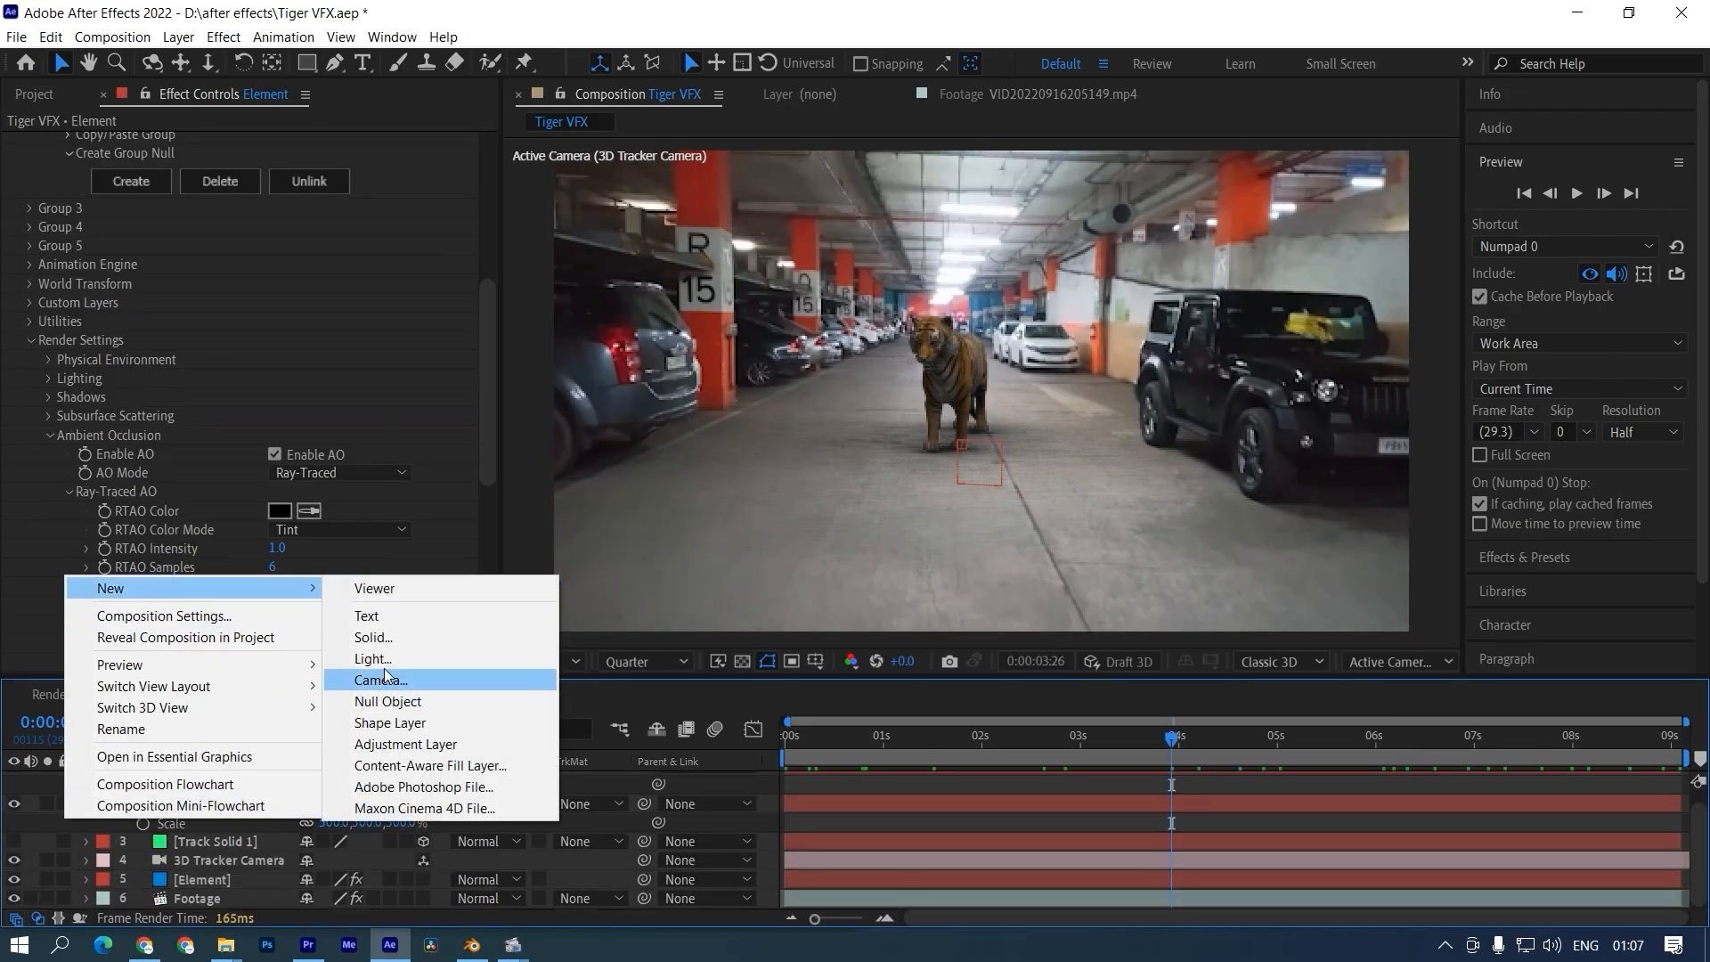
click(641, 657)
click(1293, 339)
text(100)
click(1269, 590)
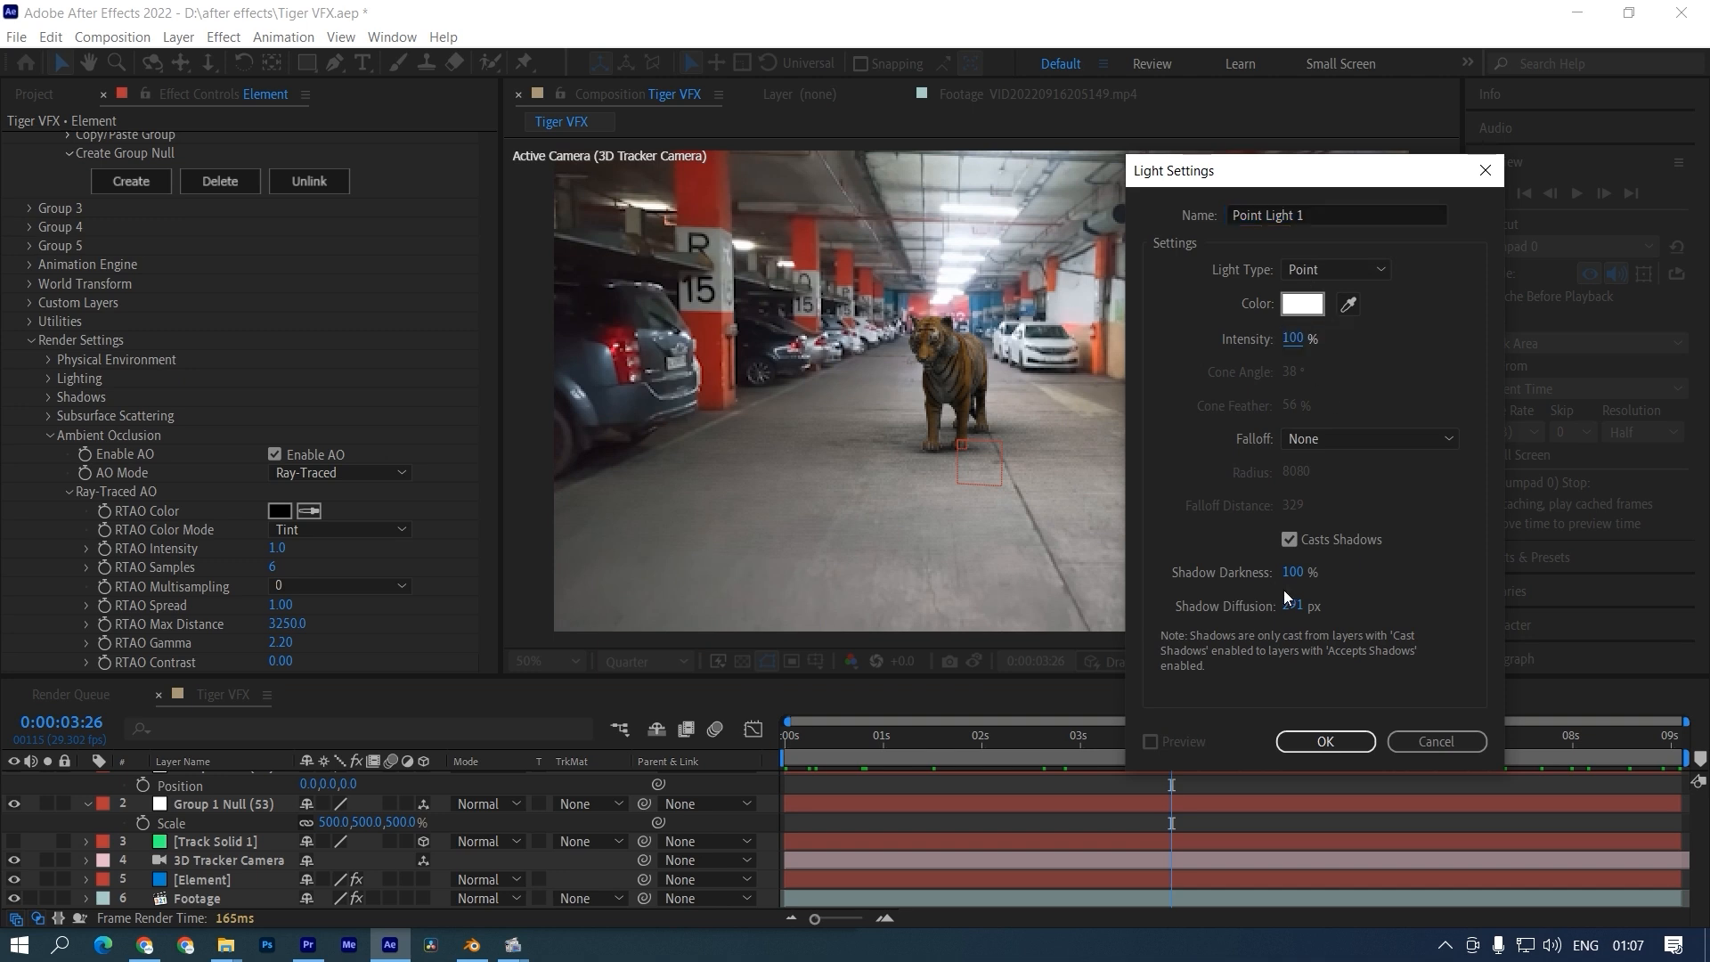
click(1321, 742)
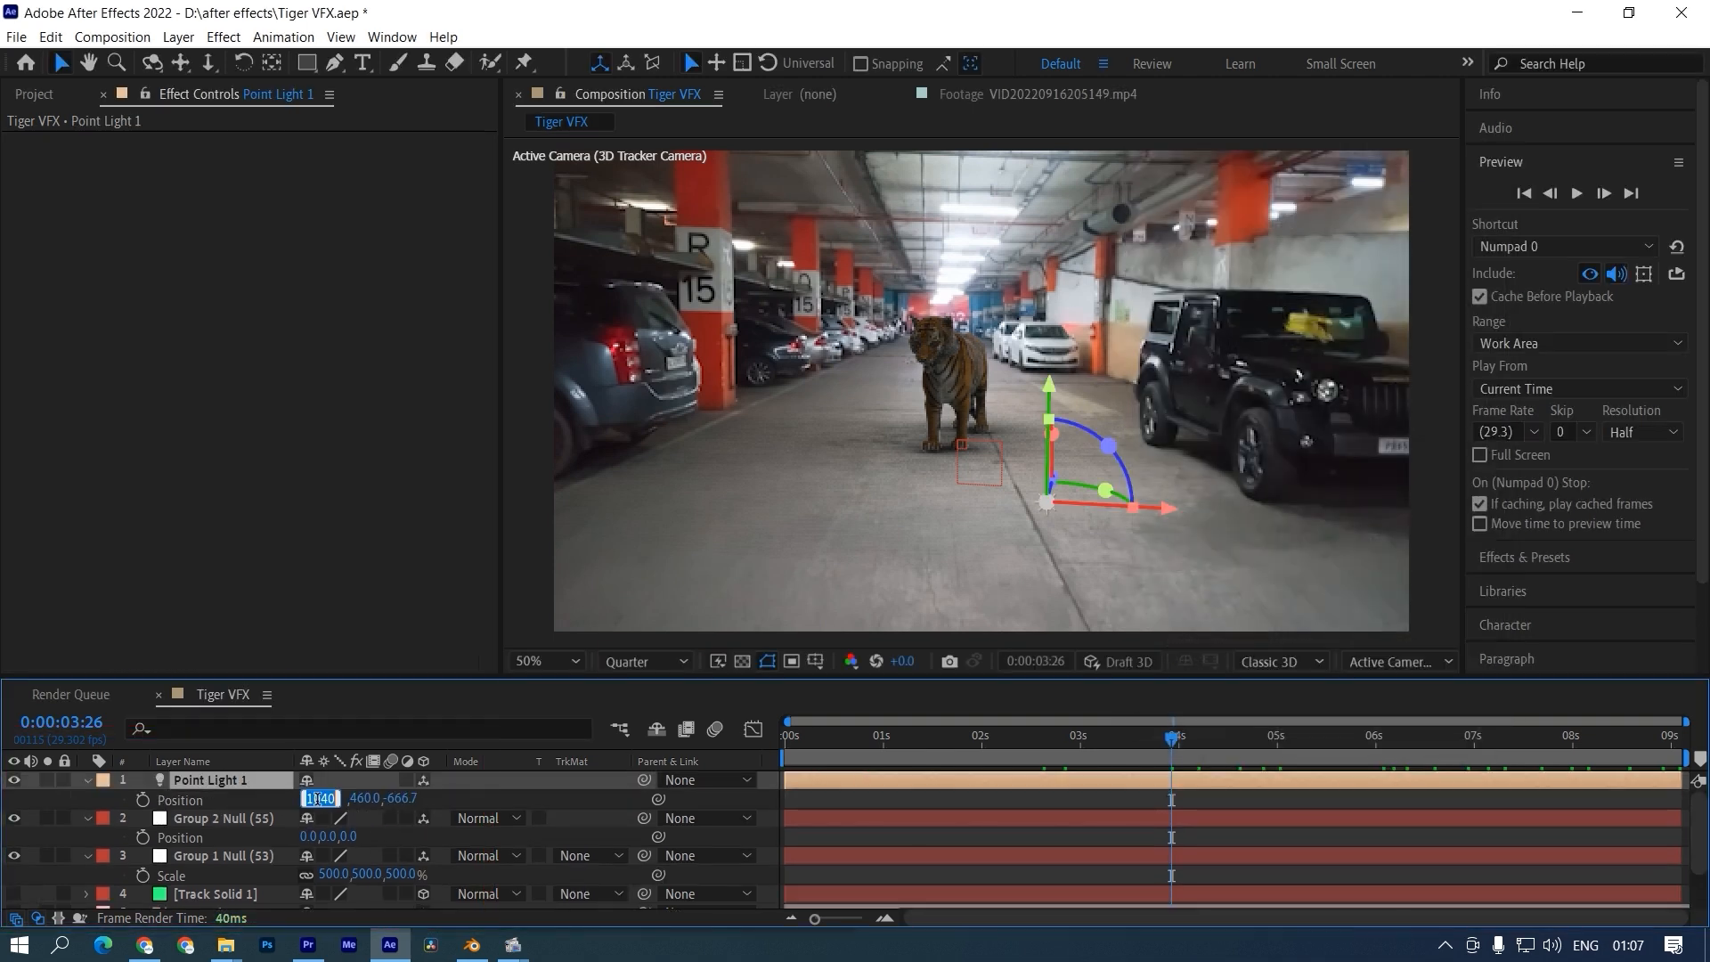
Step: Zero Point Light 1's X and Y position and raise the light to the garage ceiling above the tiger
text(0)
key(Tab)
text(0)
key(Return)
drag(953, 338, 994, 105)
key(p)
key(p)
drag(339, 798, 470, 789)
Step: Set Point Light 1's intensity to 184%
key(a)
key(a)
drag(316, 818, 393, 816)
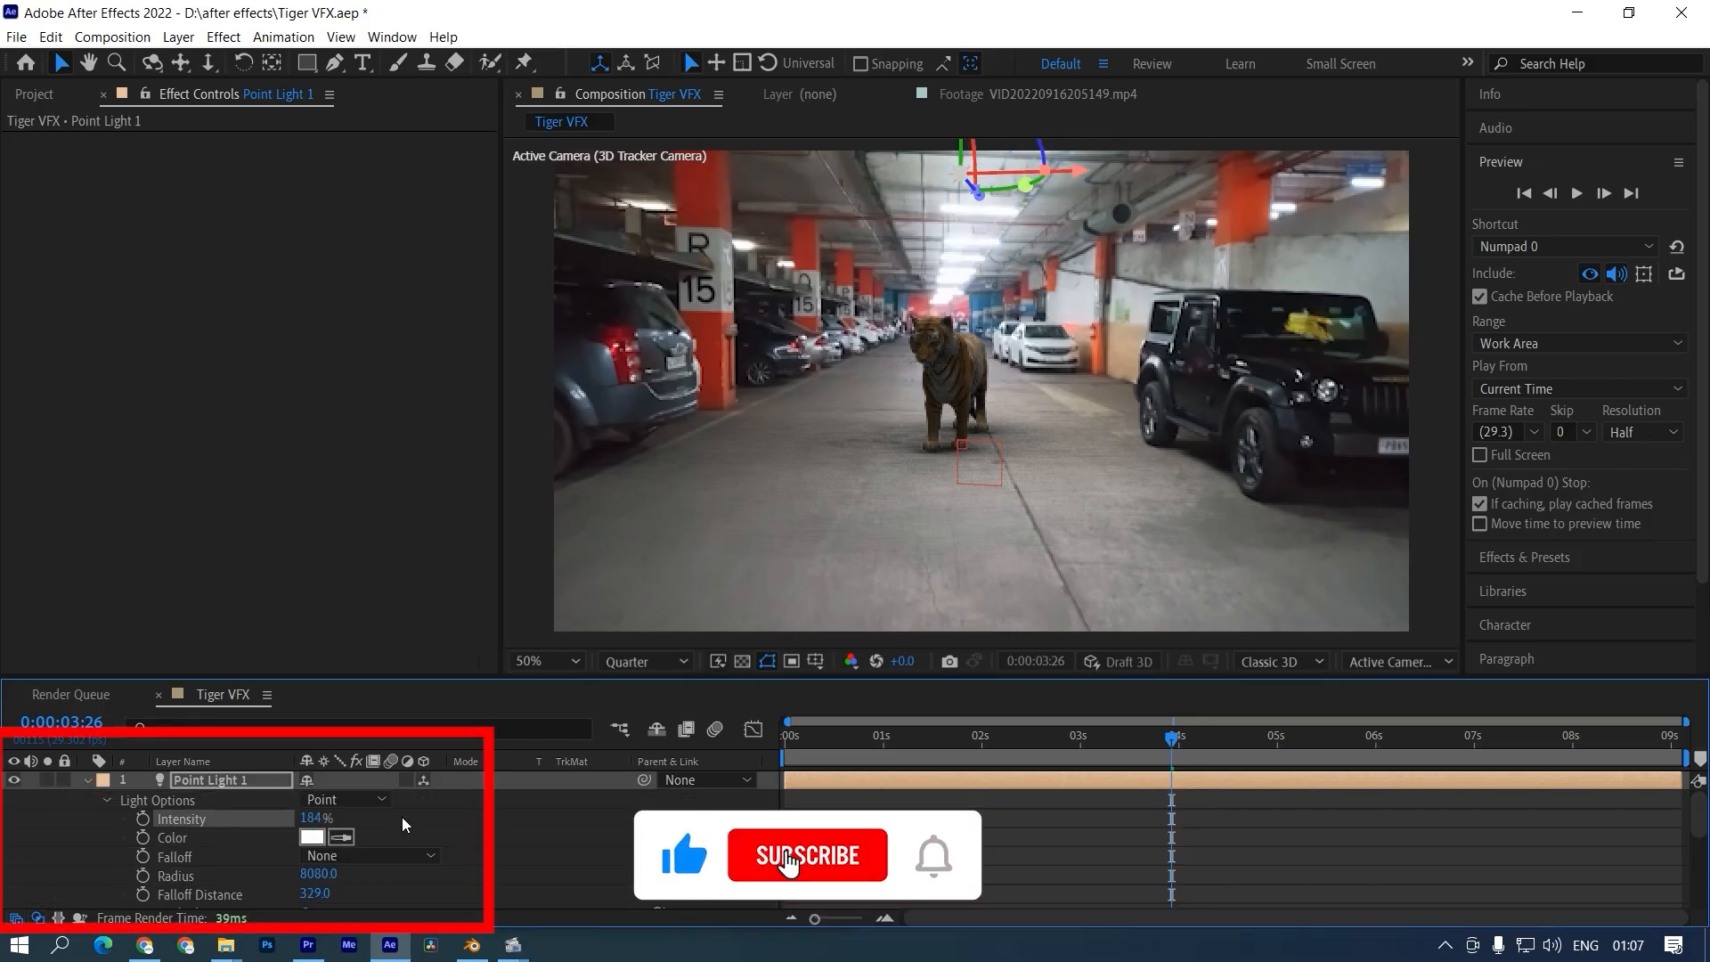
Step: Duplicate the point light repeatedly, up to Point Light 6, and spread the copies along the garage ceiling
key(ctrl+d)
key(p)
drag(1125, 216, 1088, 217)
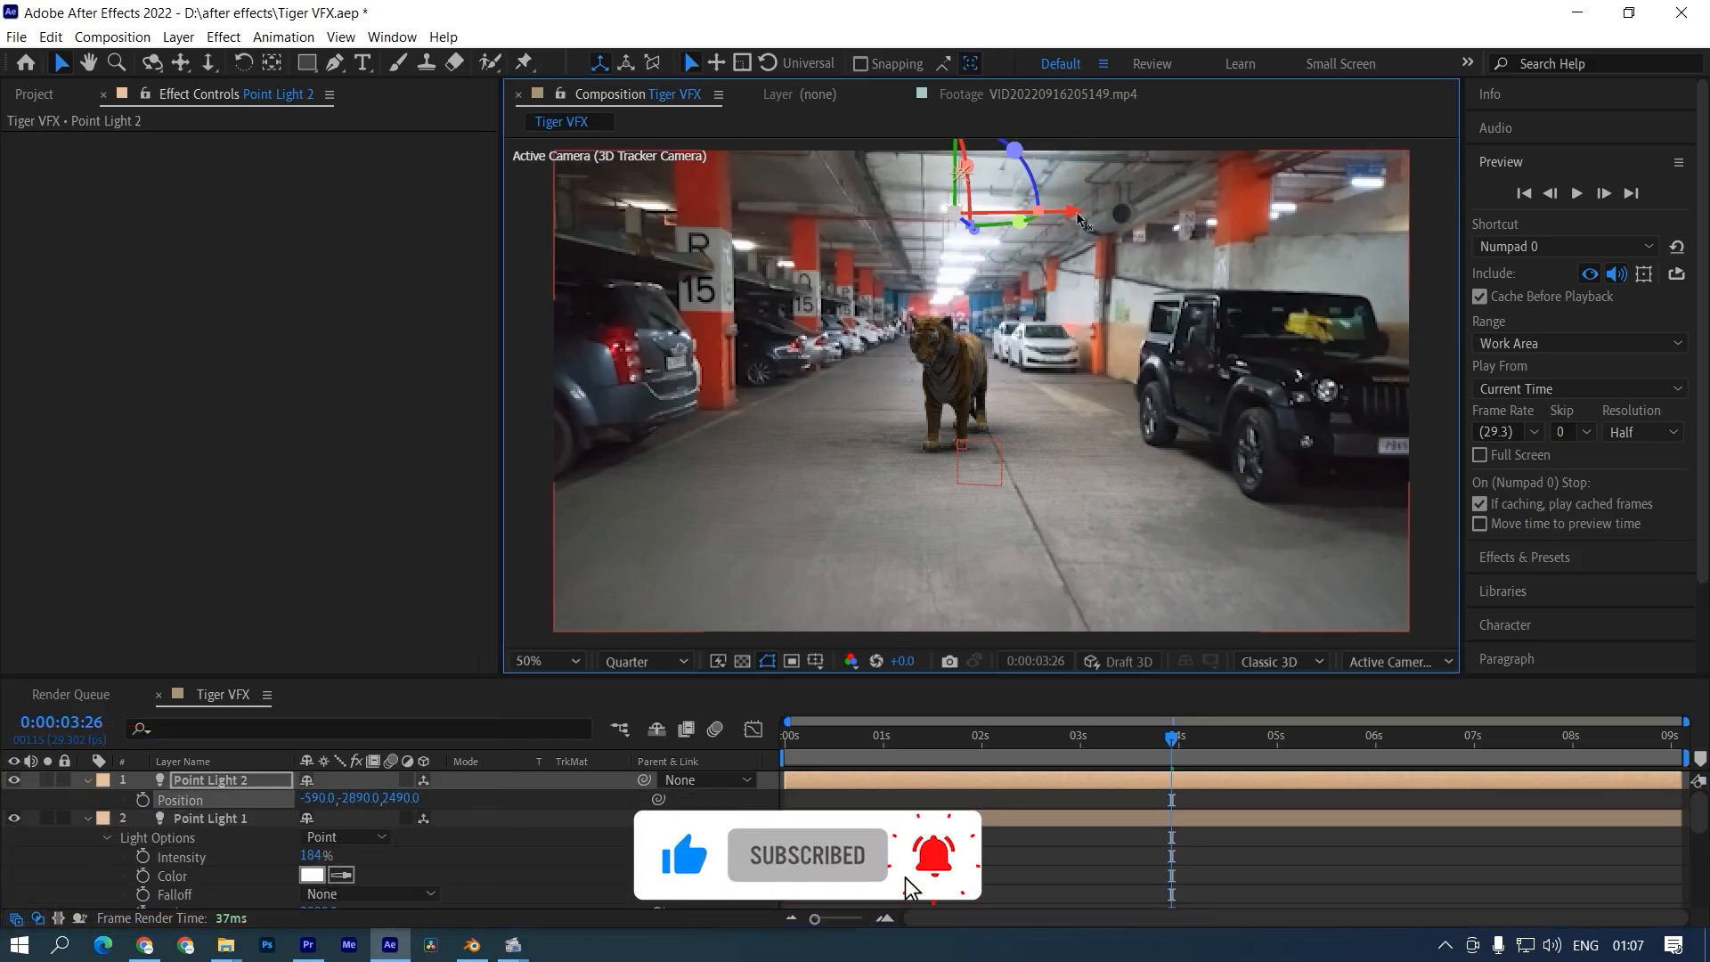
key(ctrl+d)
drag(403, 798, 659, 797)
key(ctrl+d)
key(p)
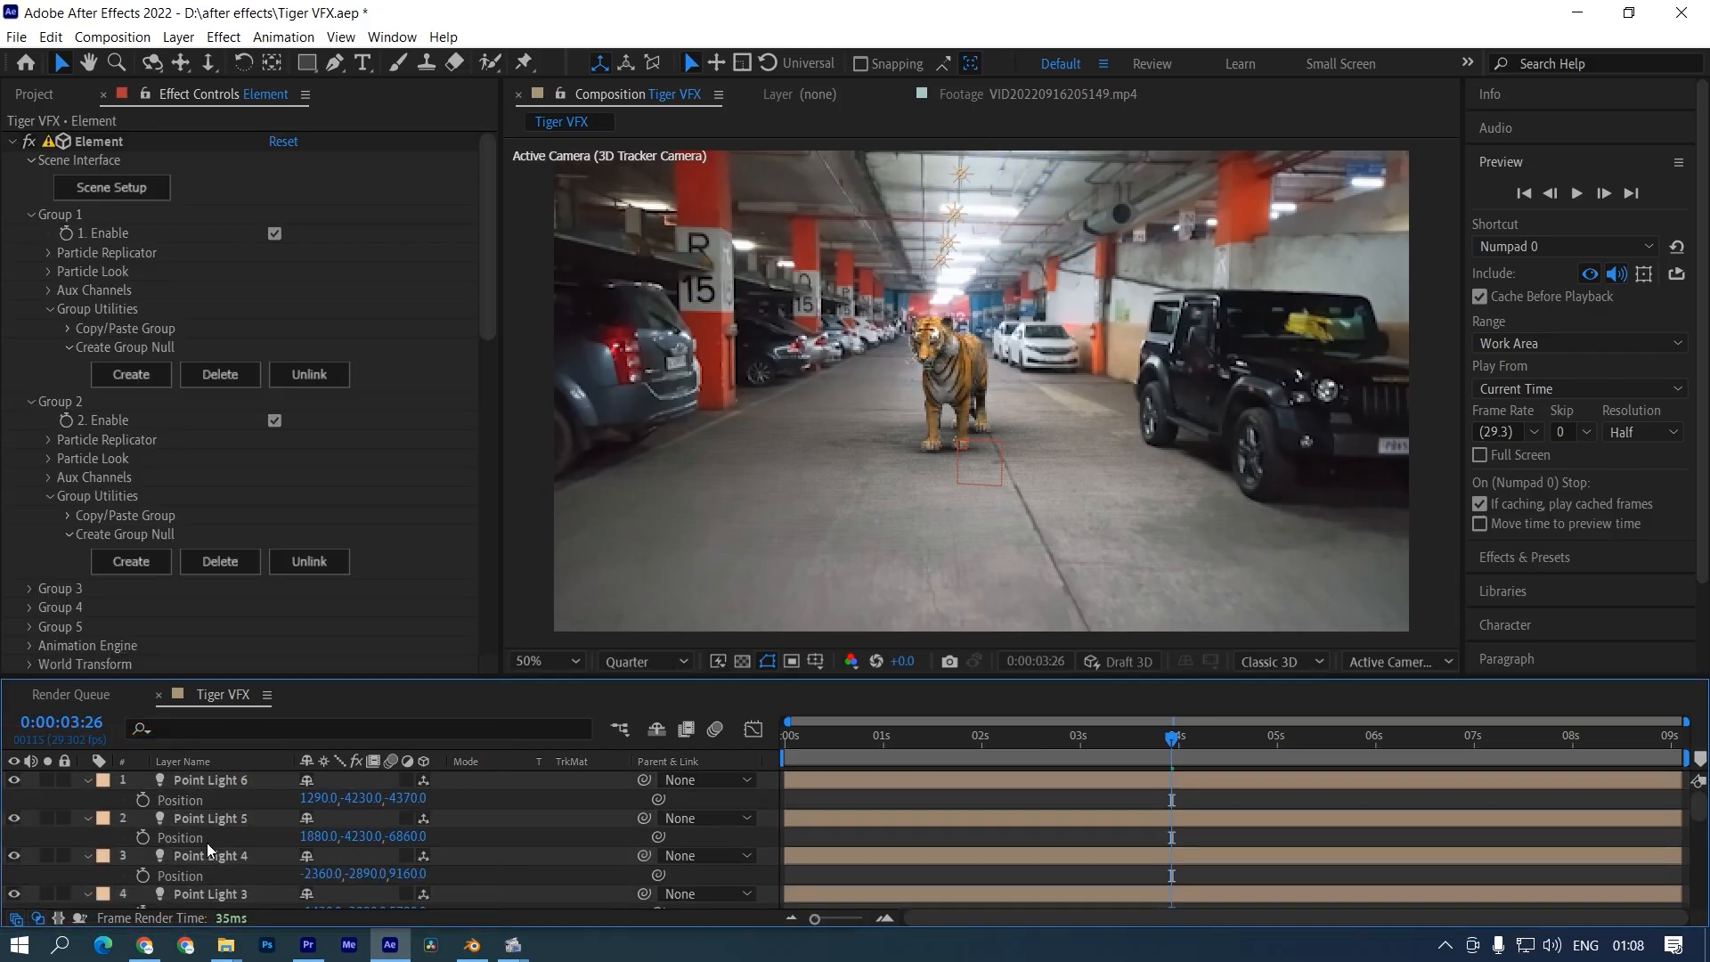
Step: Delete Point Light 4 and Point Light 5 from the composition
click(207, 850)
key(Delete)
click(215, 815)
key(Delete)
Step: At 0:00:08:10, move Point Light 6 to position 2740, -4230, -5890
click(1245, 737)
drag(1245, 737, 1611, 744)
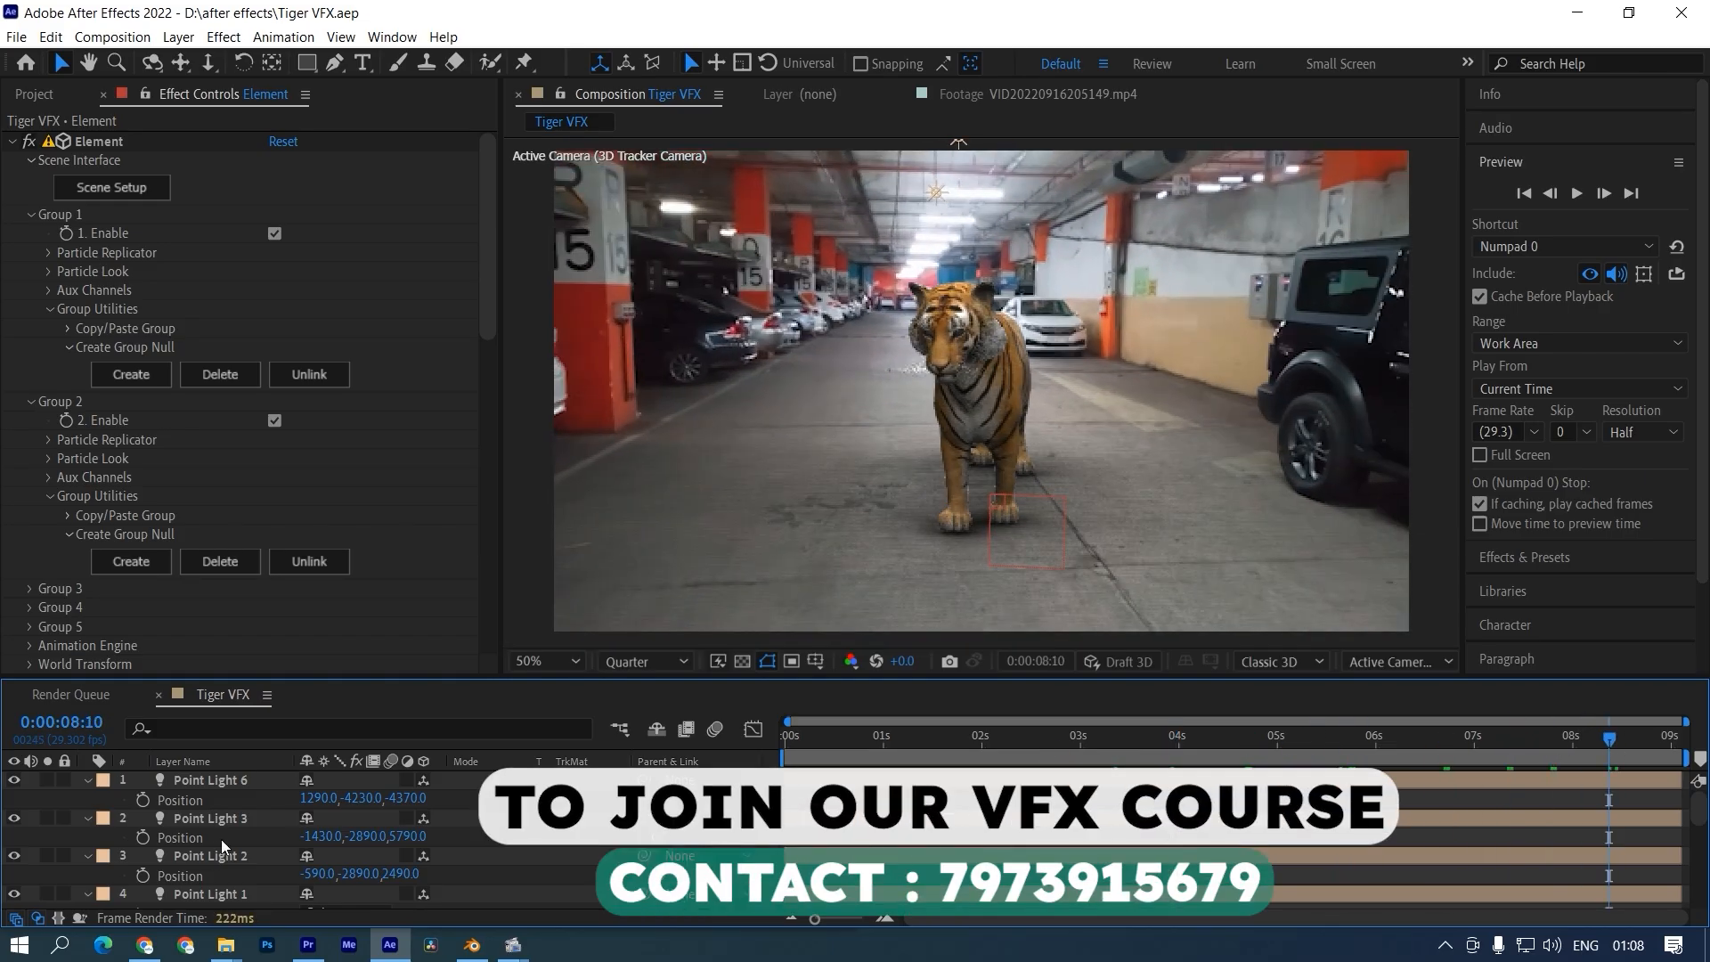
click(207, 784)
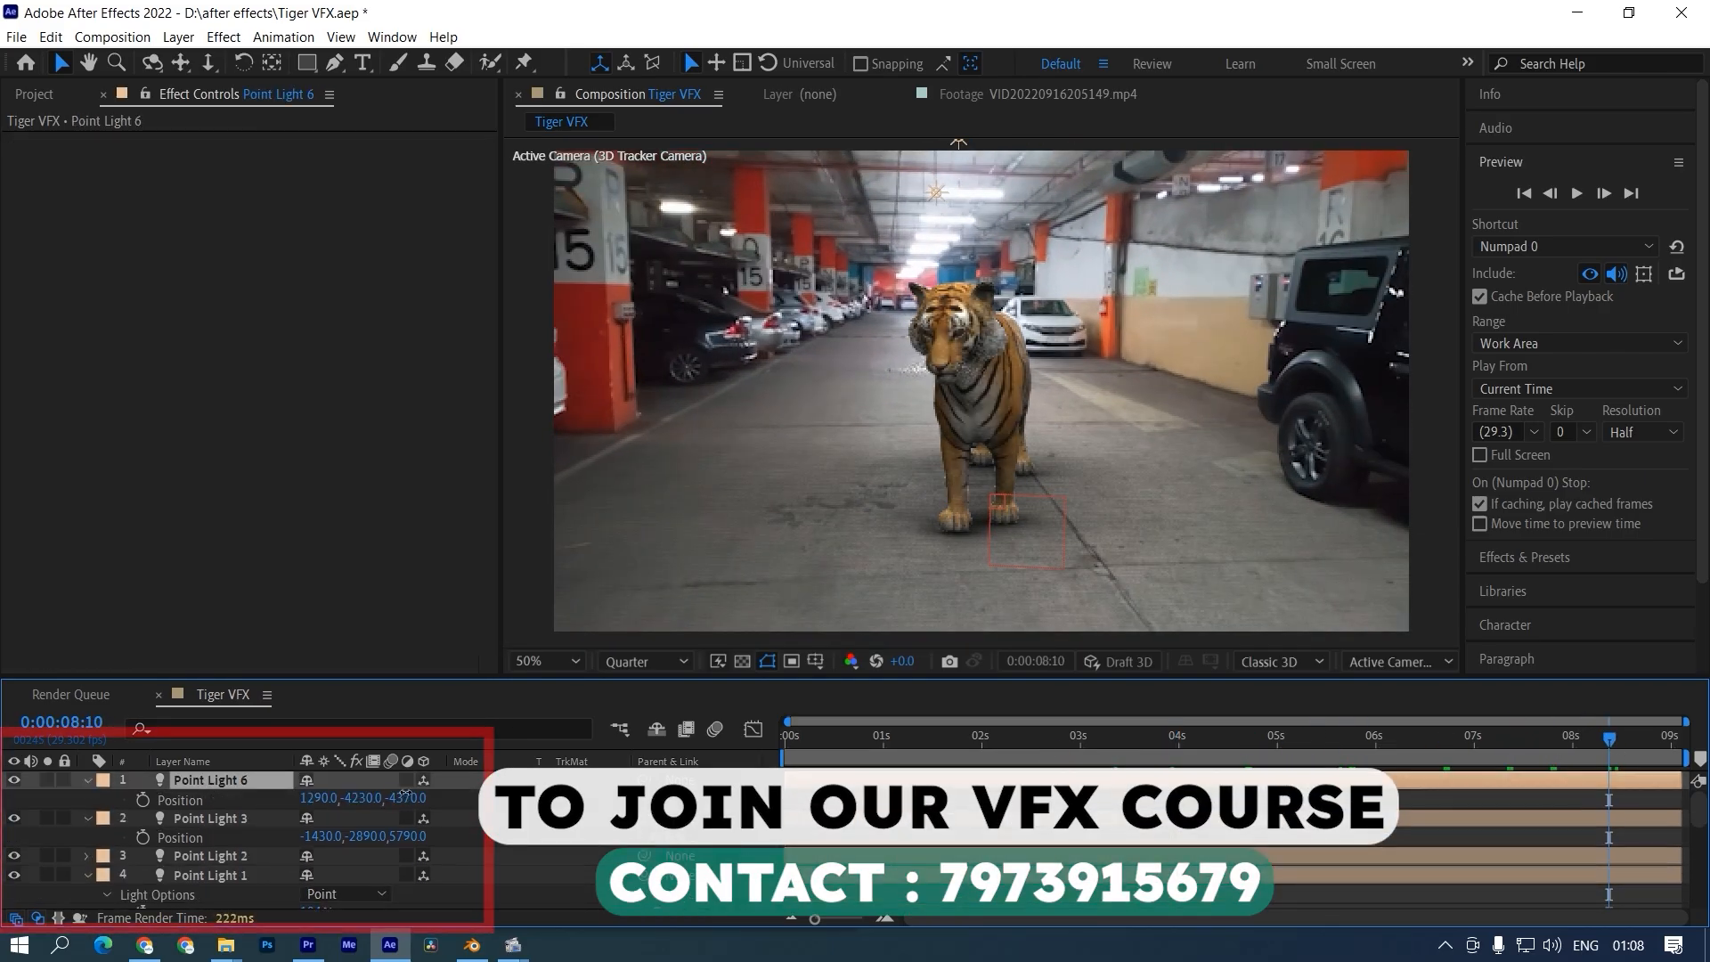
drag(405, 796, 471, 797)
drag(316, 797, 578, 790)
Step: Create a white ambient light named Ambient Light 1
right_click(88, 801)
mouse_move(152, 565)
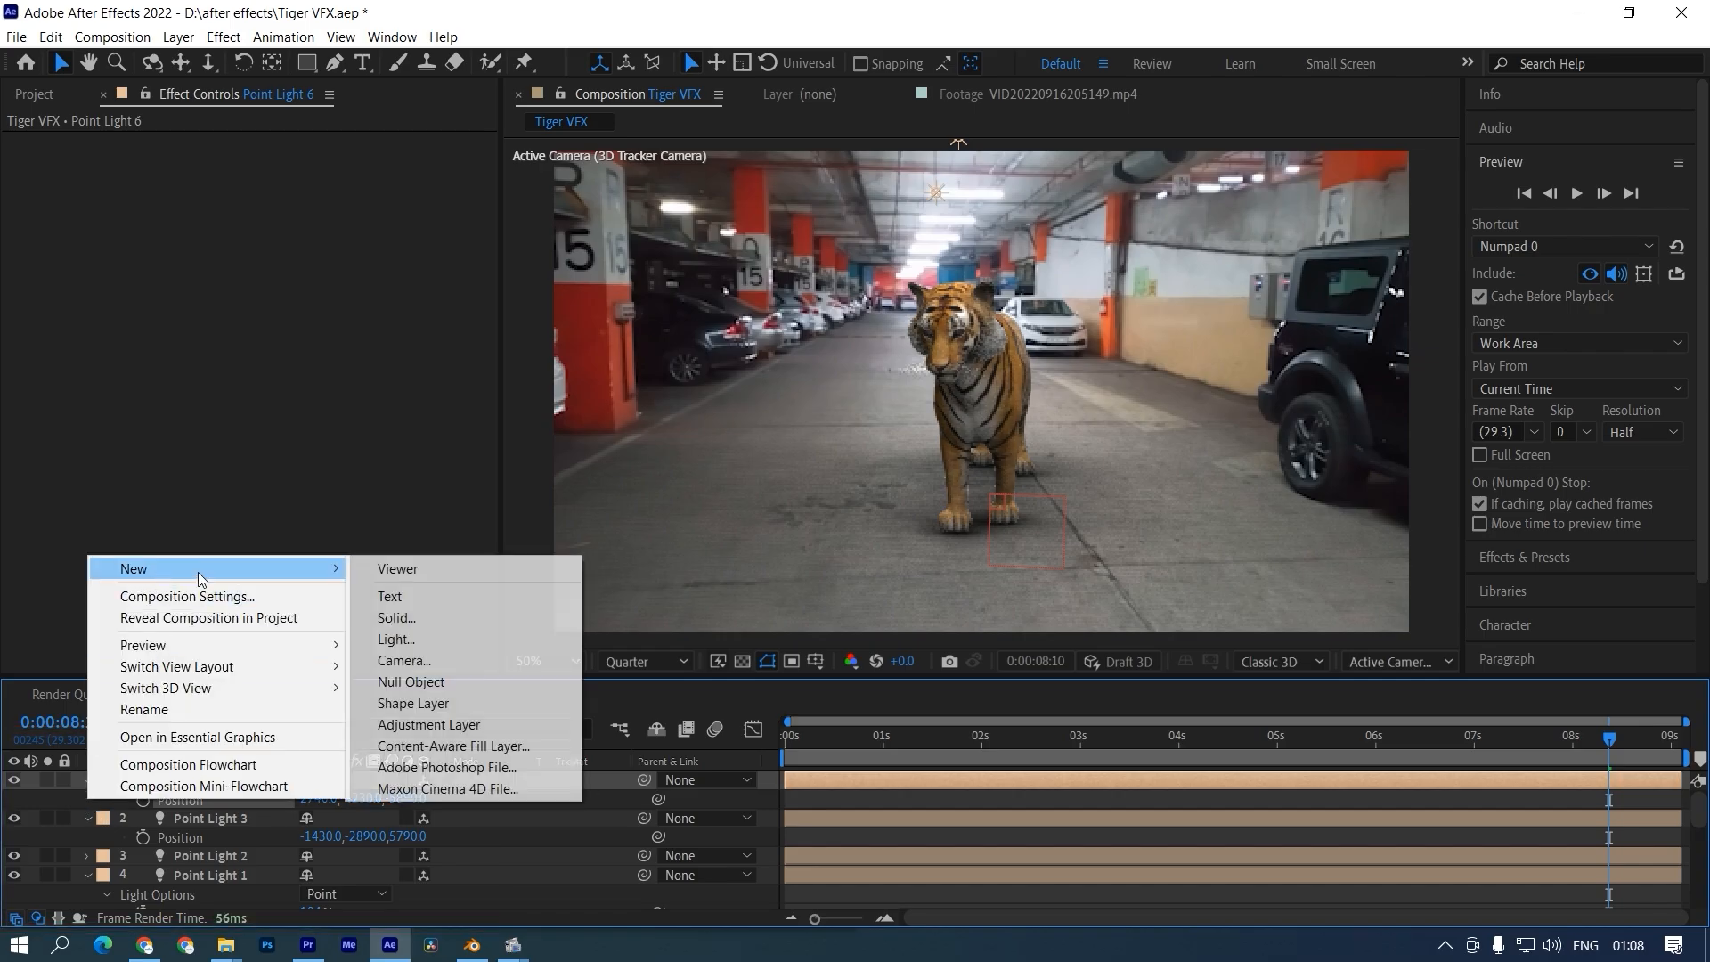
click(496, 638)
click(1323, 271)
click(1320, 365)
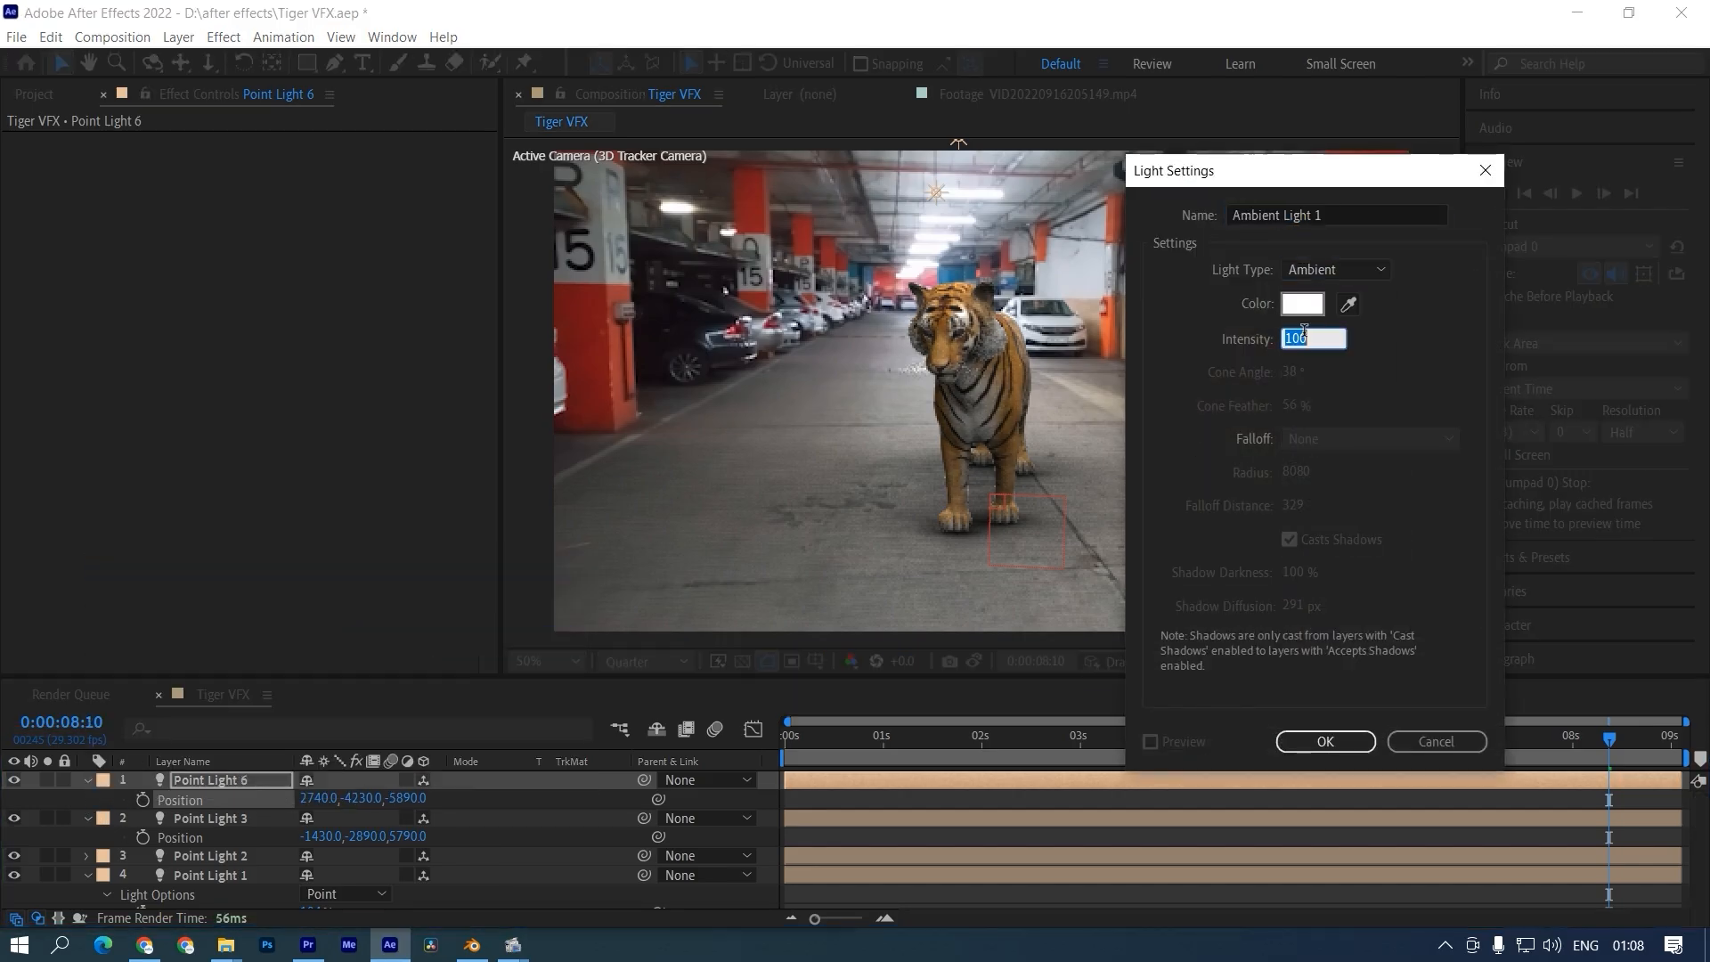
key(Return)
Step: Set the intensity of all the point lights to 100% and save the project
click(233, 800)
scroll(234, 808, down, 3)
scroll(227, 809, up, 1)
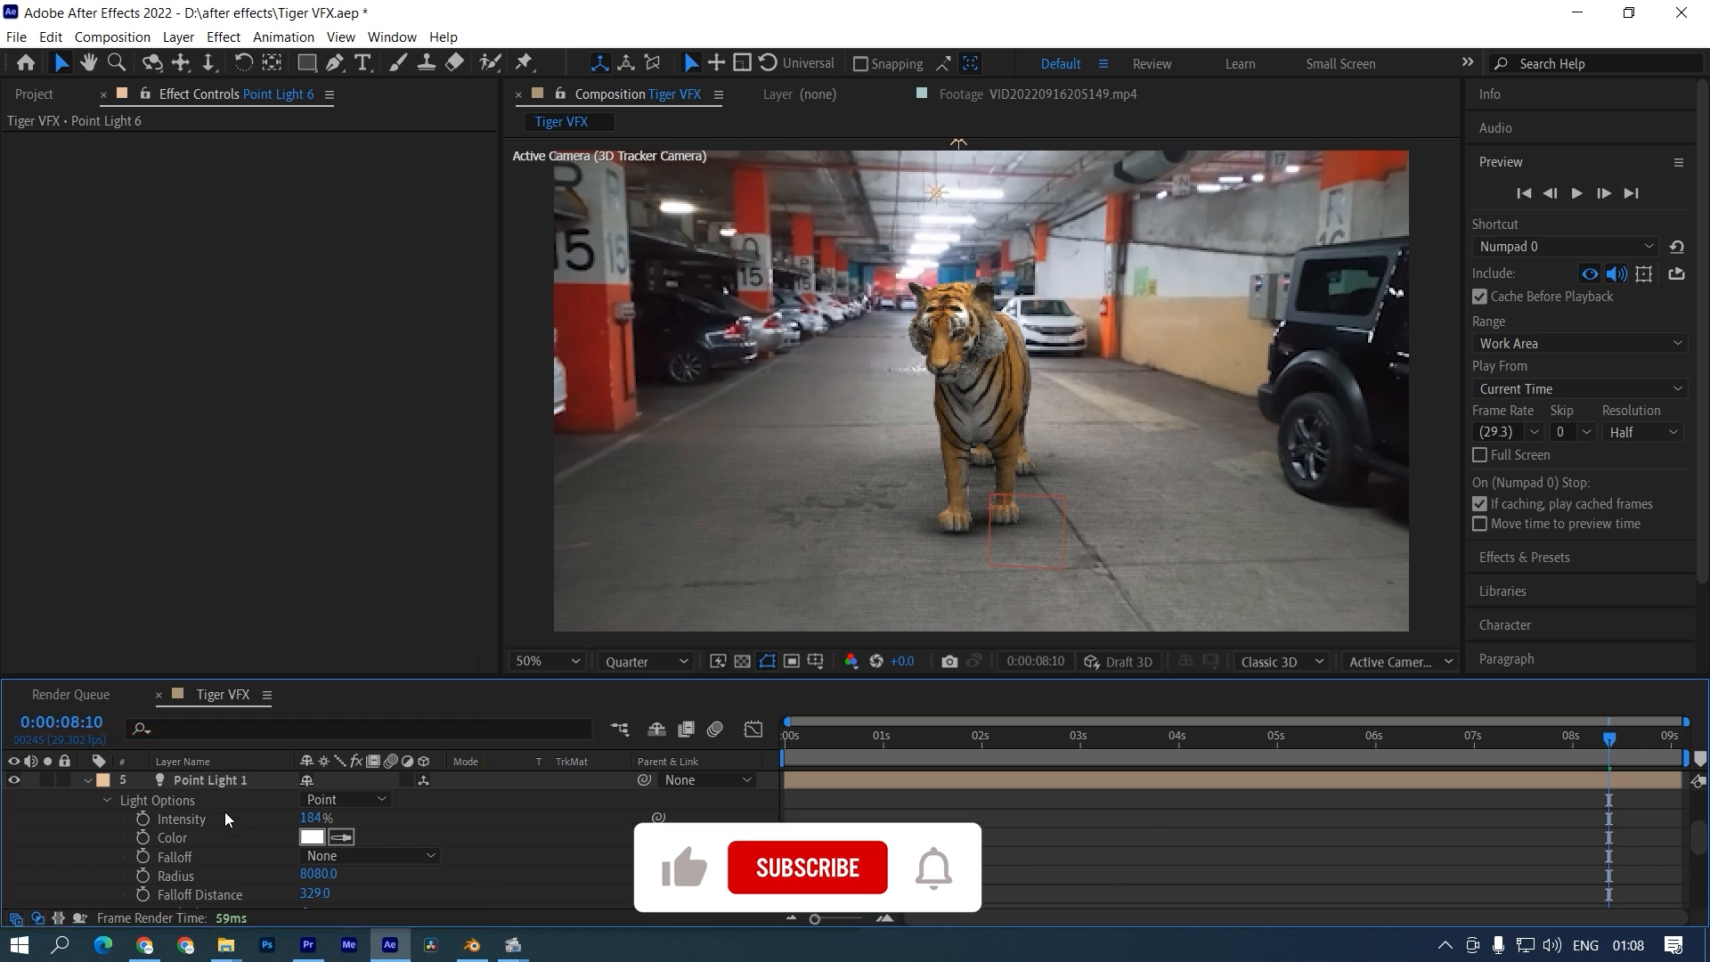
shift+click(223, 780)
click(307, 810)
text(1430.0)
key(Return)
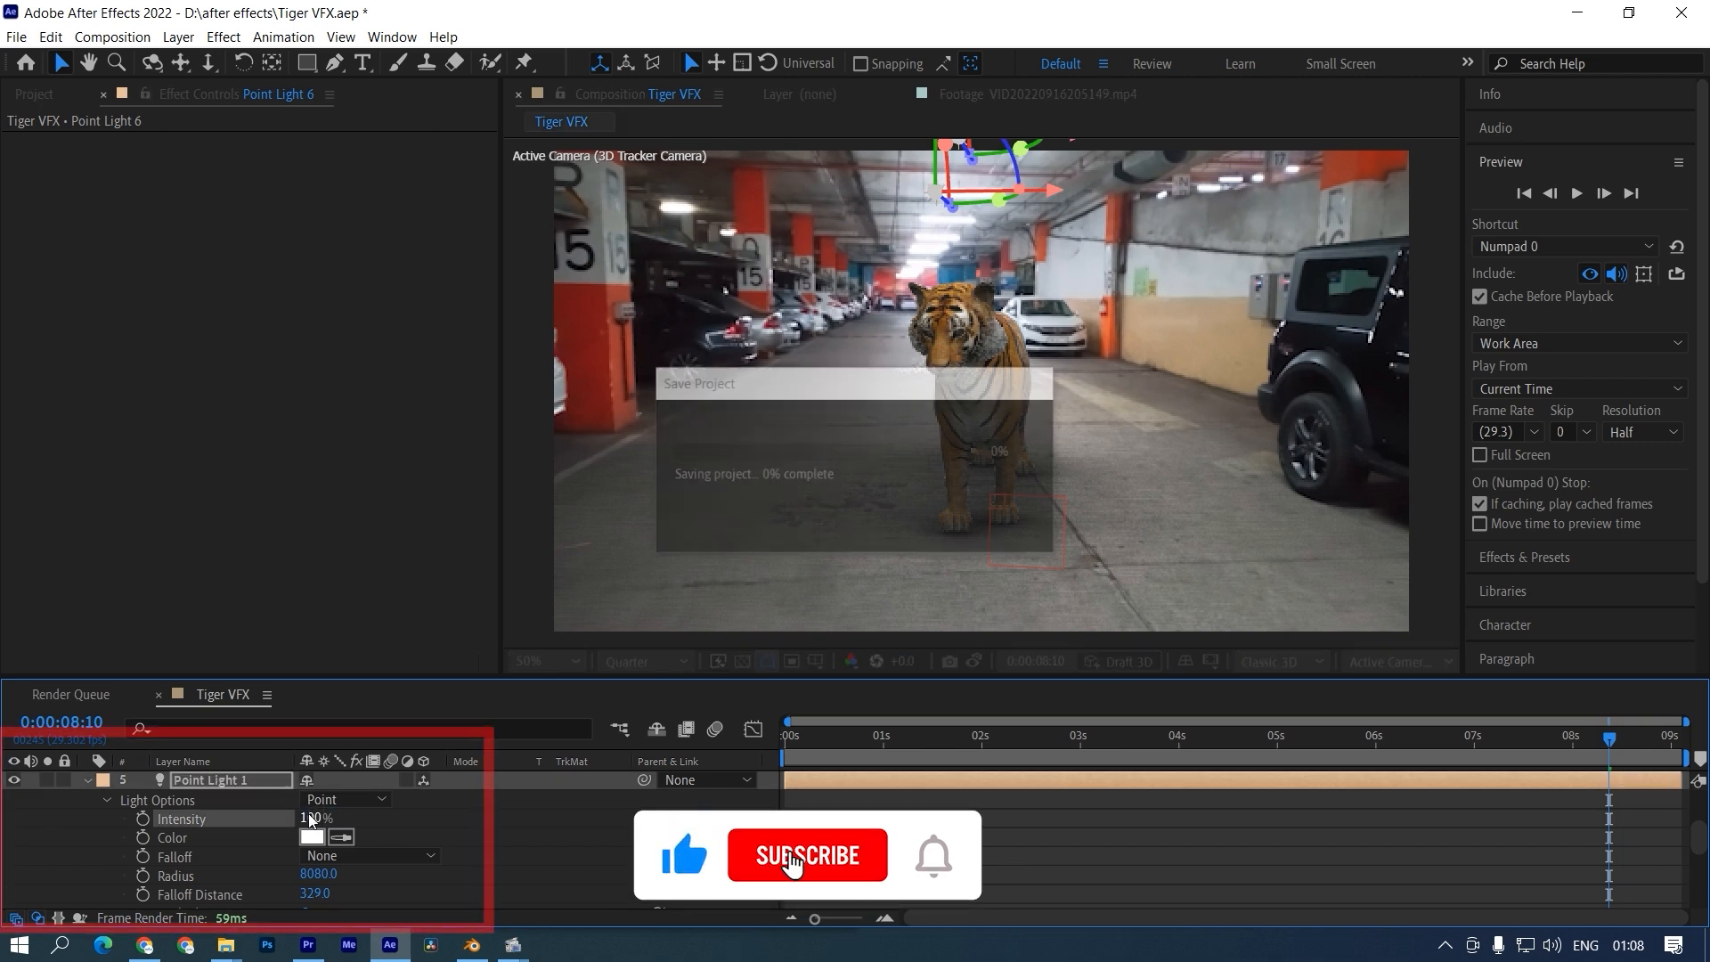
scroll(201, 842, up, 3)
key(F2)
key(ctrl+s)
Step: Try 400% for the point light's intensity and reduce it to 300%
click(227, 842)
scroll(229, 851, down, 1)
key(a)
key(a)
click(311, 819)
text(400)
key(Return)
click(314, 818)
text(3)
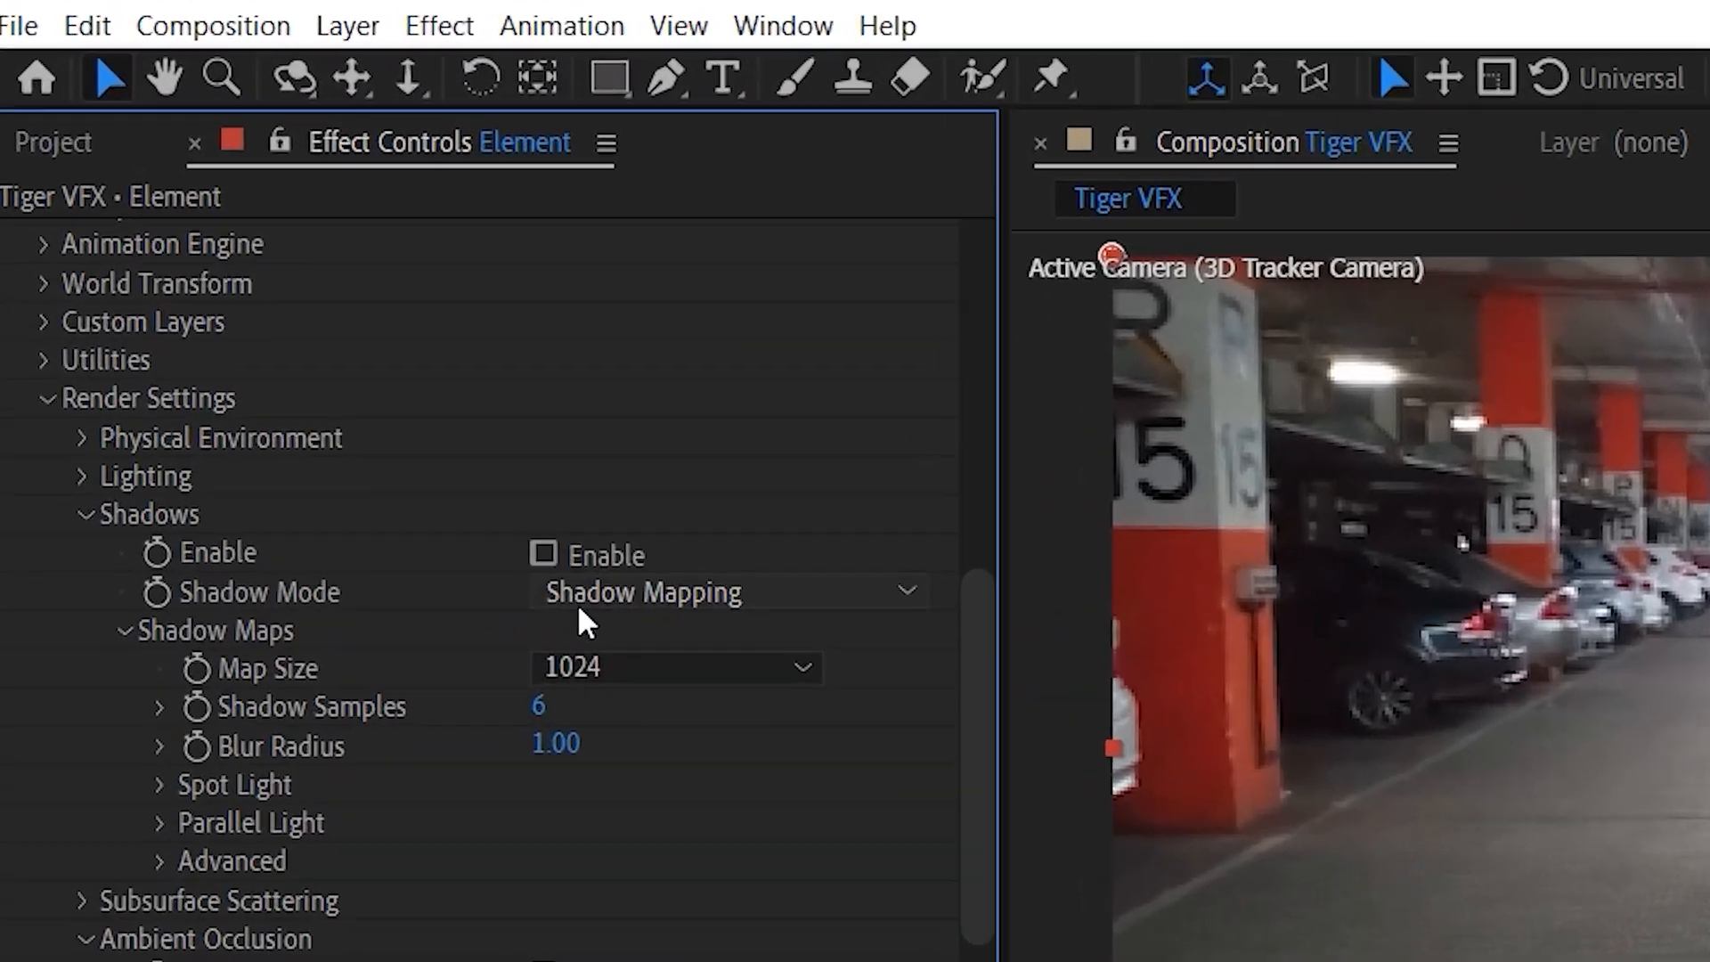
Step: Enable shadows in Element's render settings and set the shadow mode to Ray-Traced
click(299, 317)
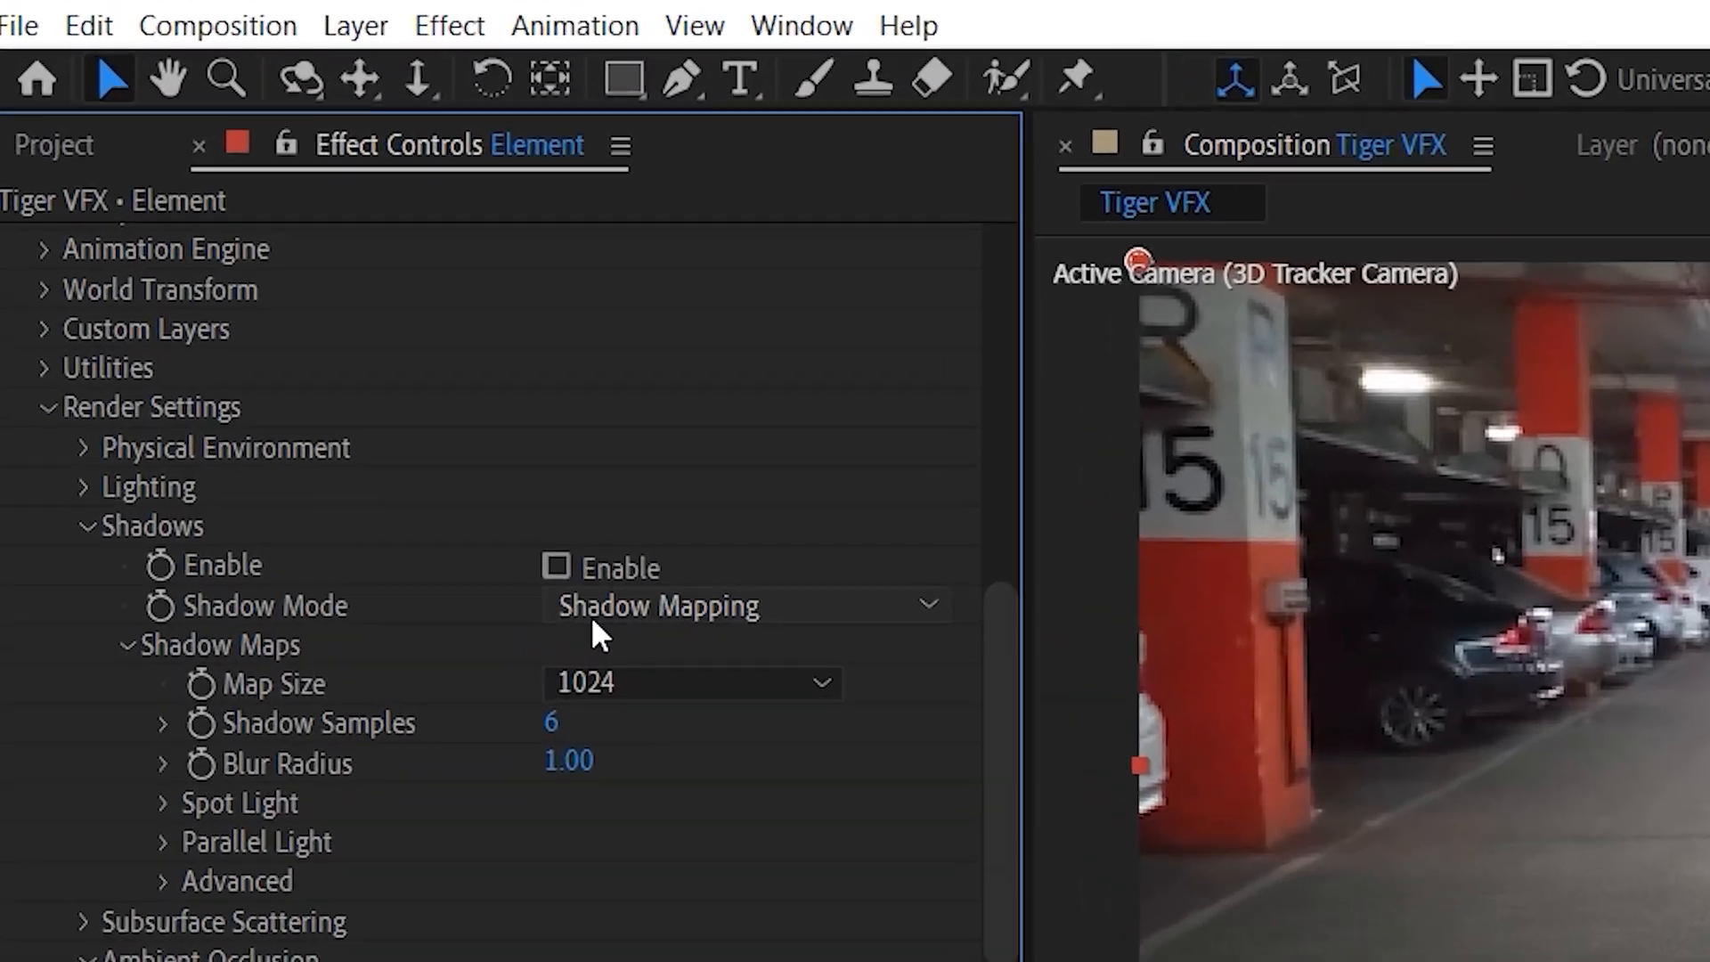
click(637, 698)
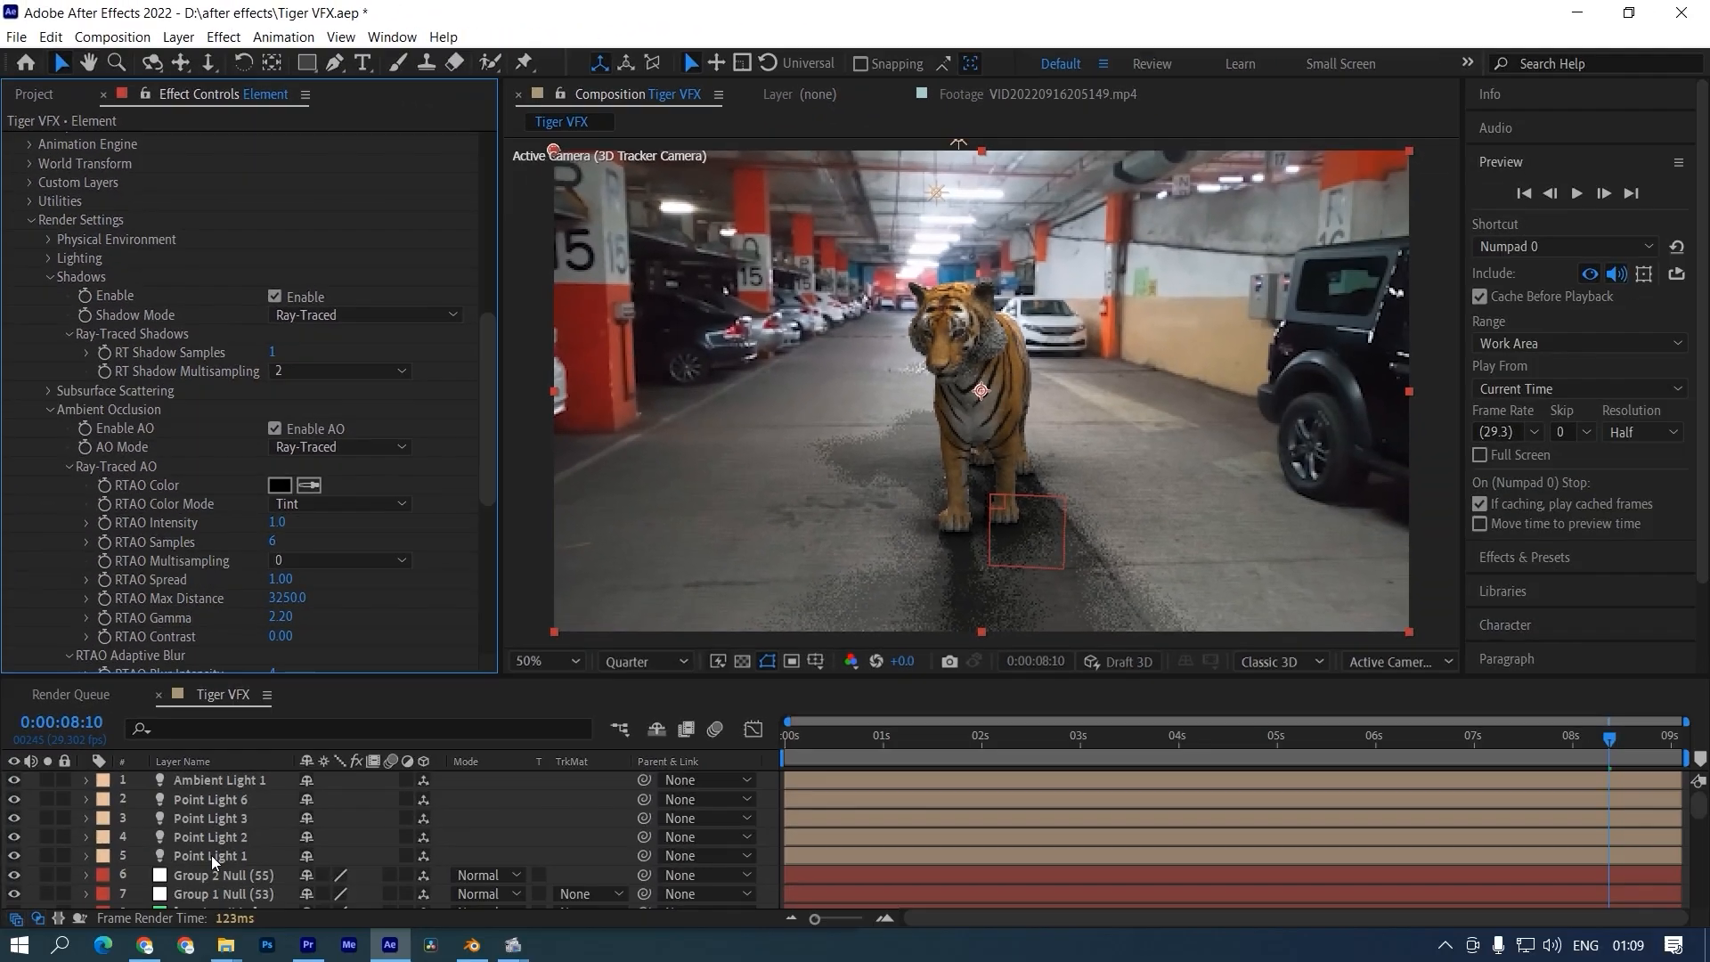
Step: Set the shadow diffusion of Point Lights 1, 2, 3 and 6 to 585 pixels
click(211, 855)
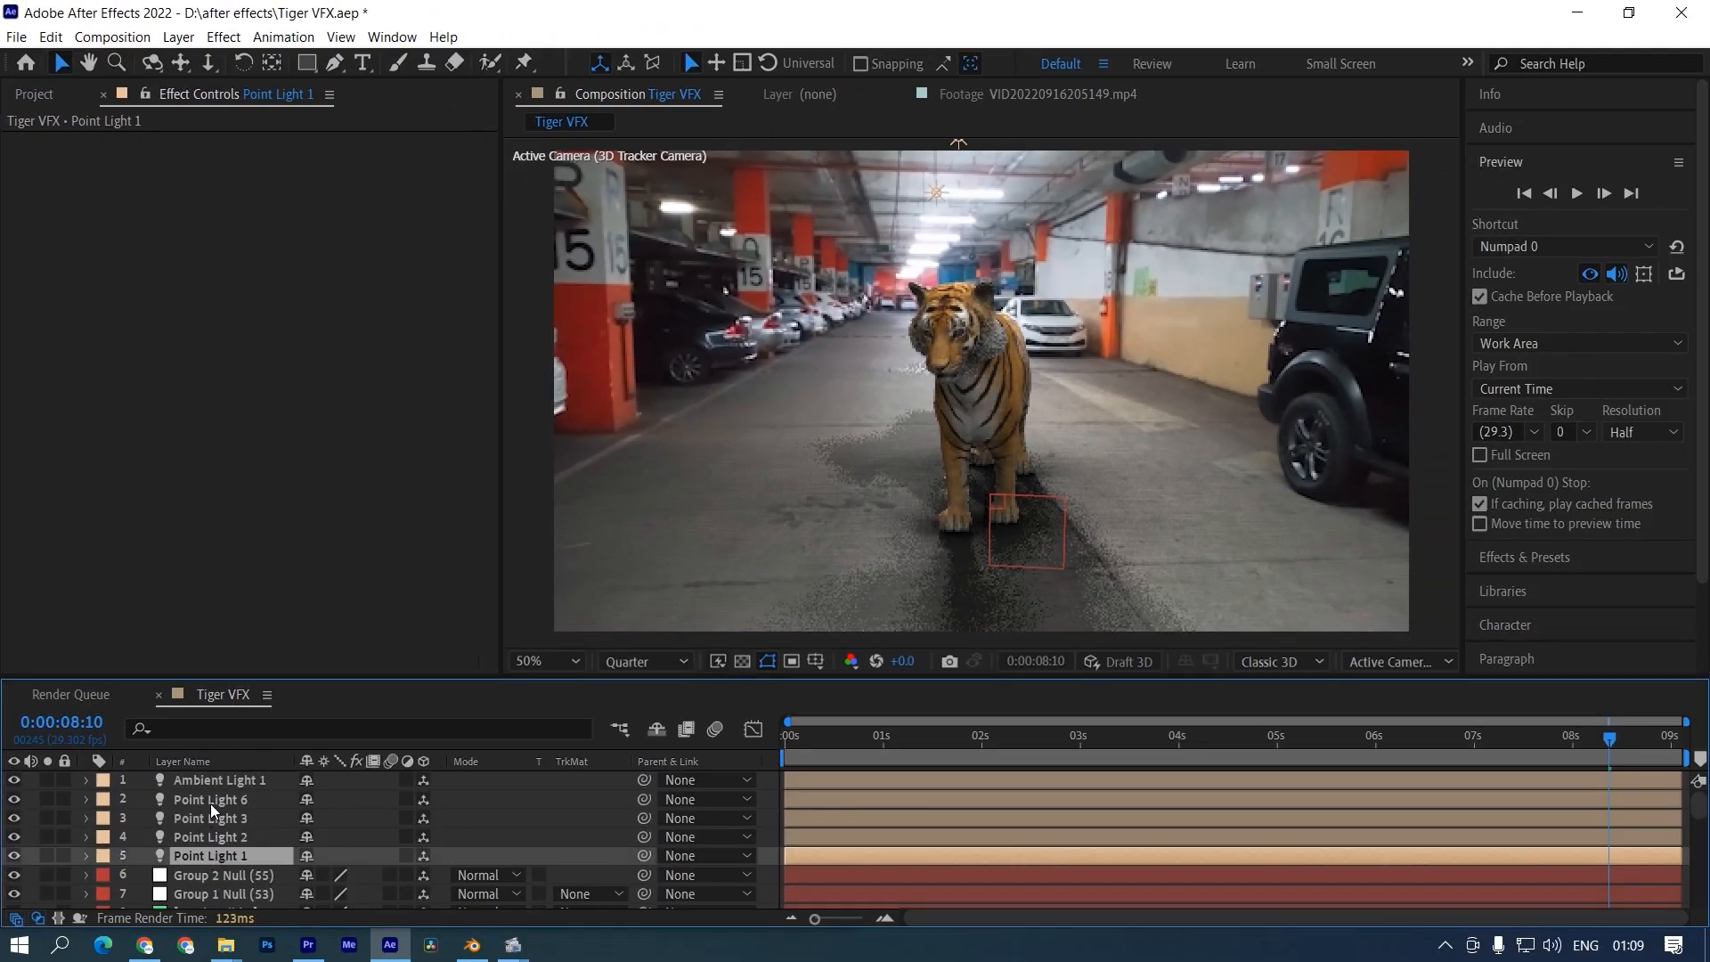
shift+click(210, 798)
key(a)
key(a)
scroll(177, 826, down, 6)
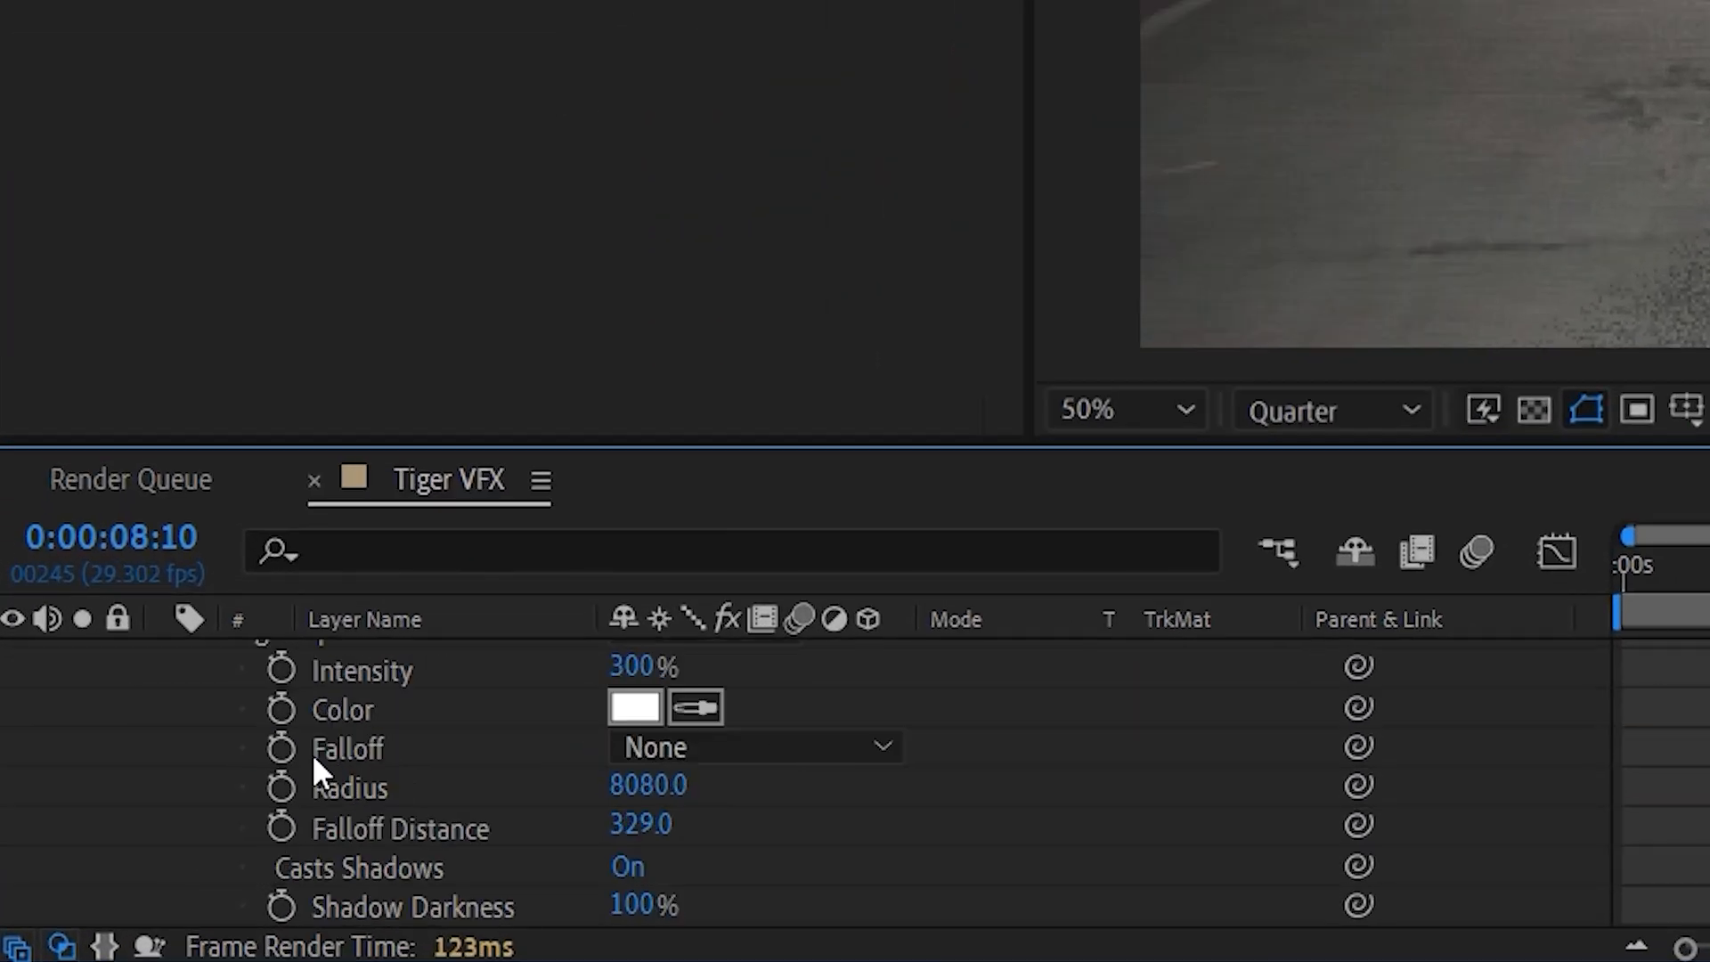
scroll(312, 753, down, 2)
drag(641, 825, 1620, 842)
drag(659, 828, 522, 828)
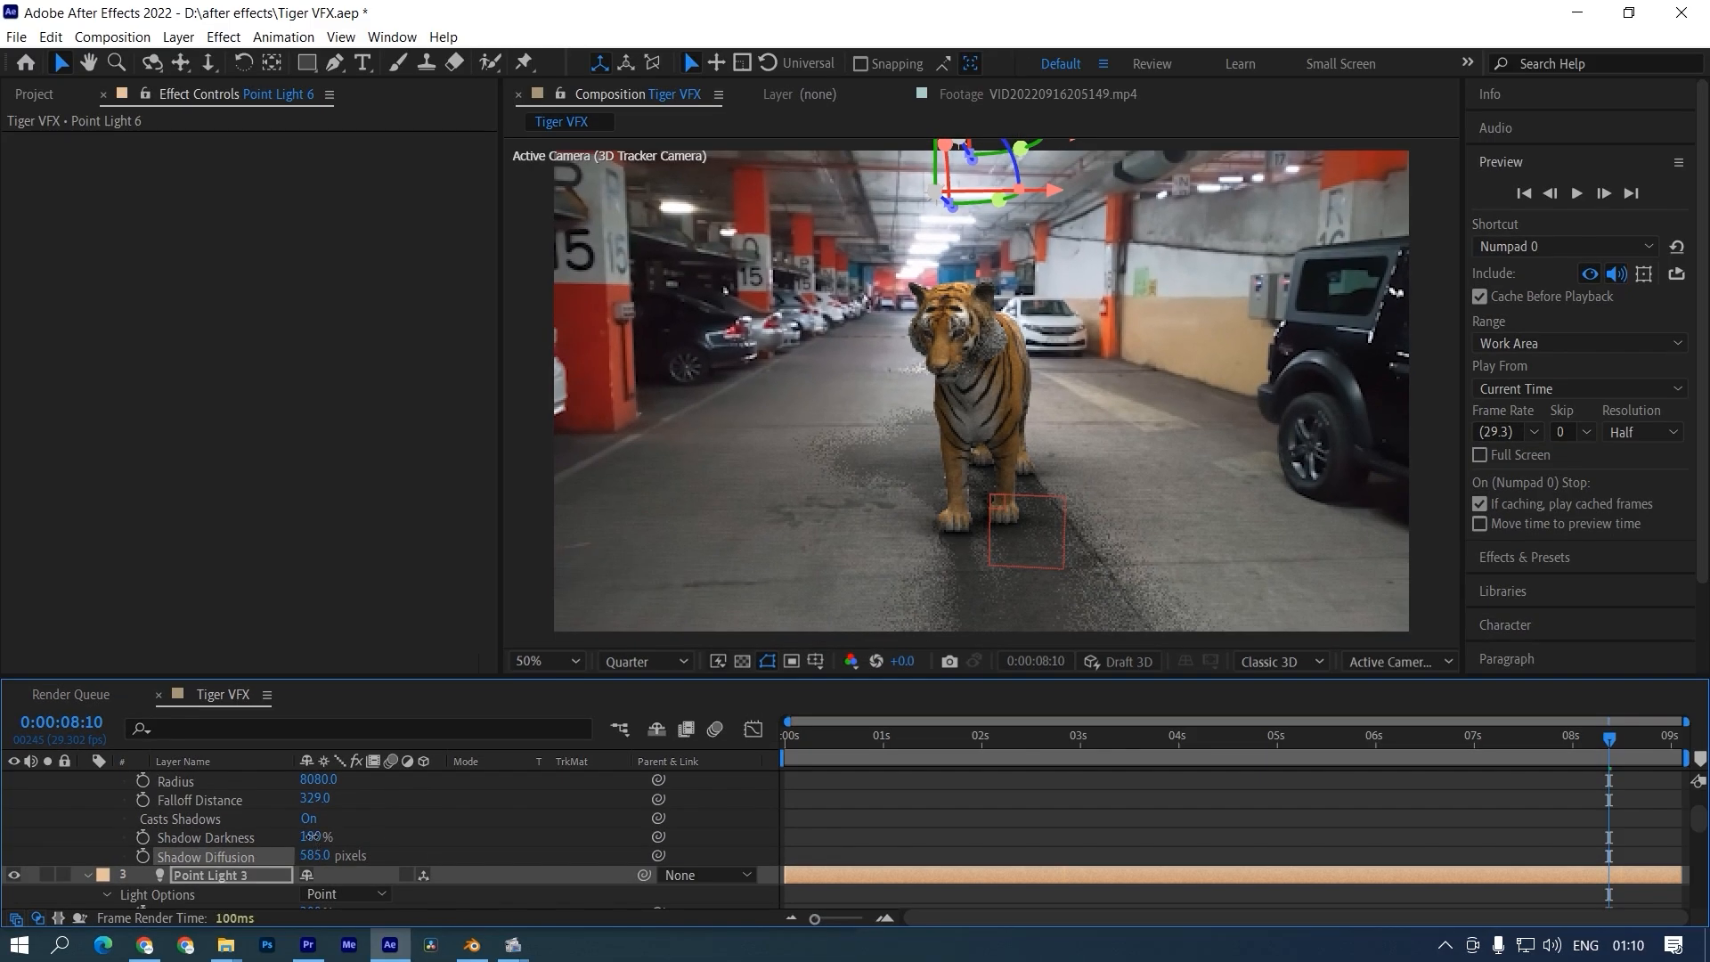
Step: Set the shadow darkness of the selected point lights to 35% and collapse Point Light 6's properties
drag(311, 839, 241, 837)
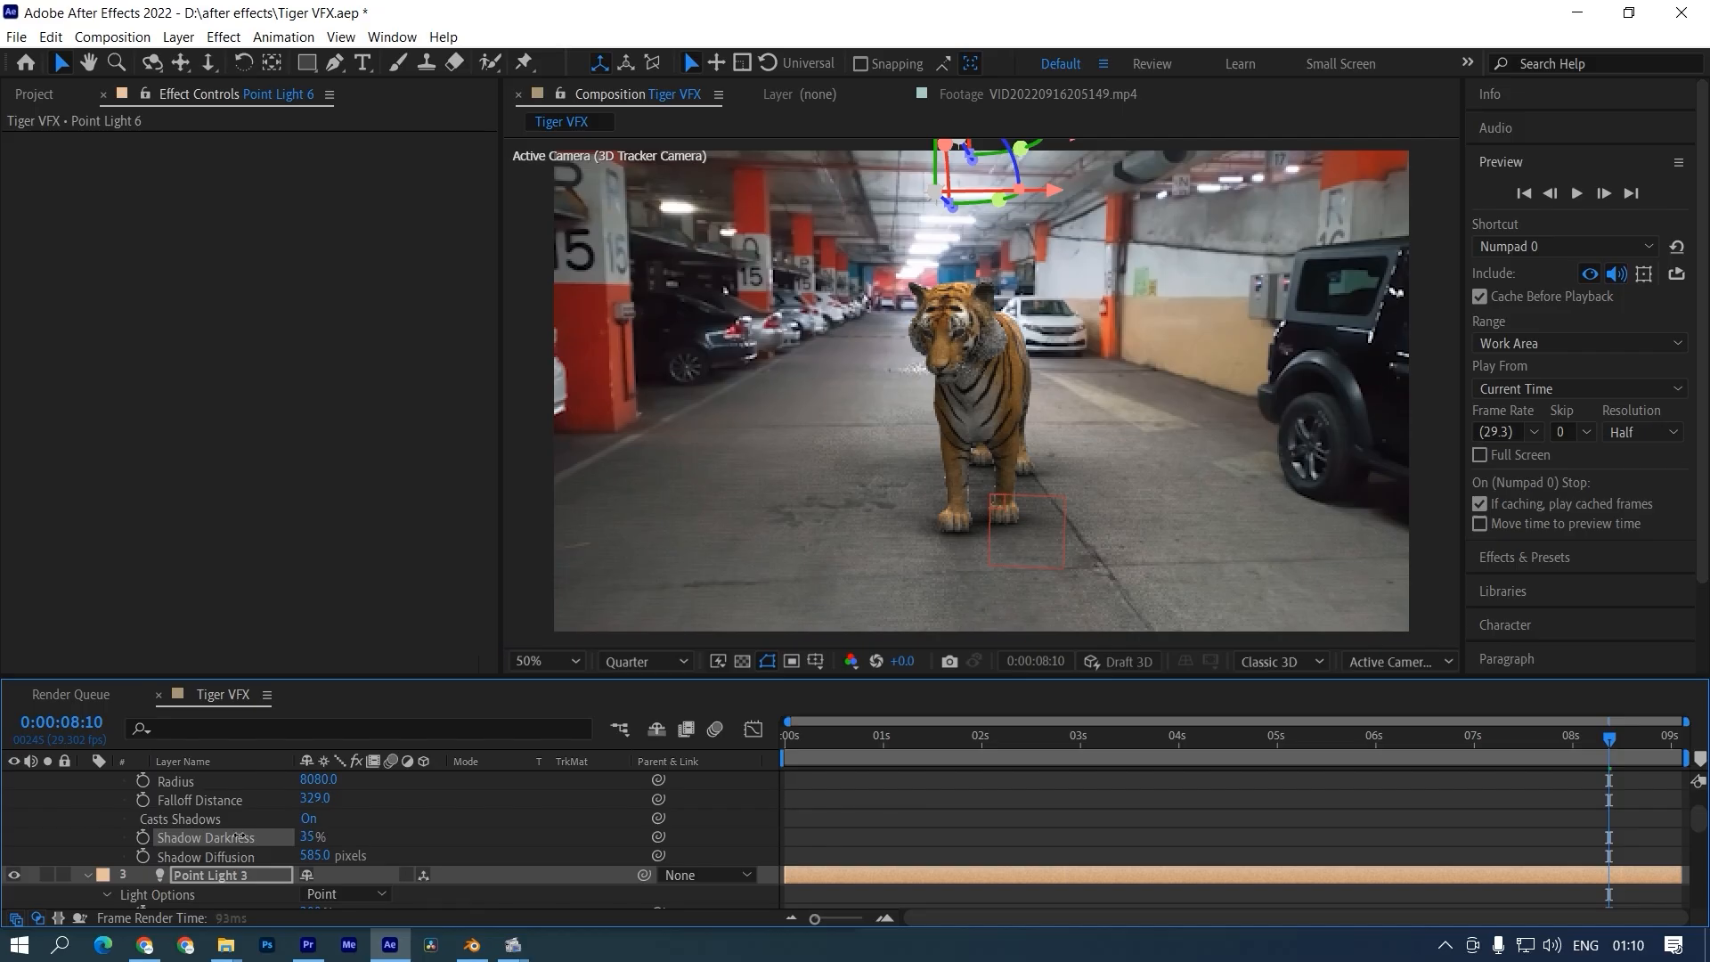
scroll(236, 837, up, 3)
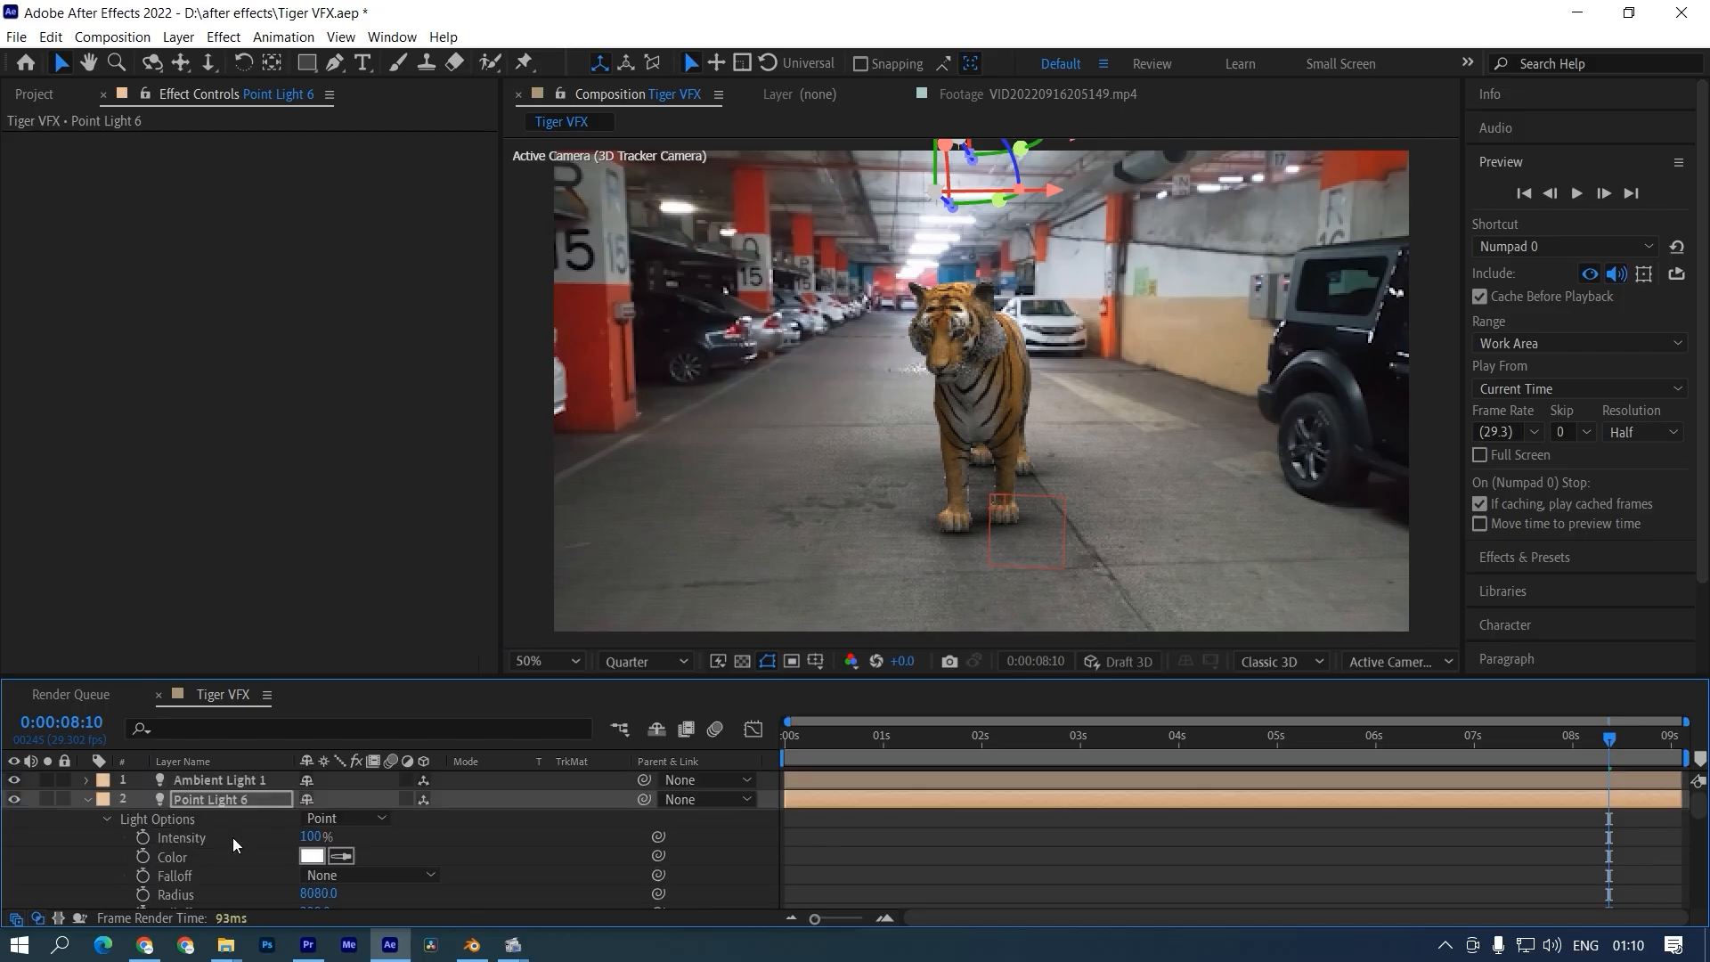
click(87, 799)
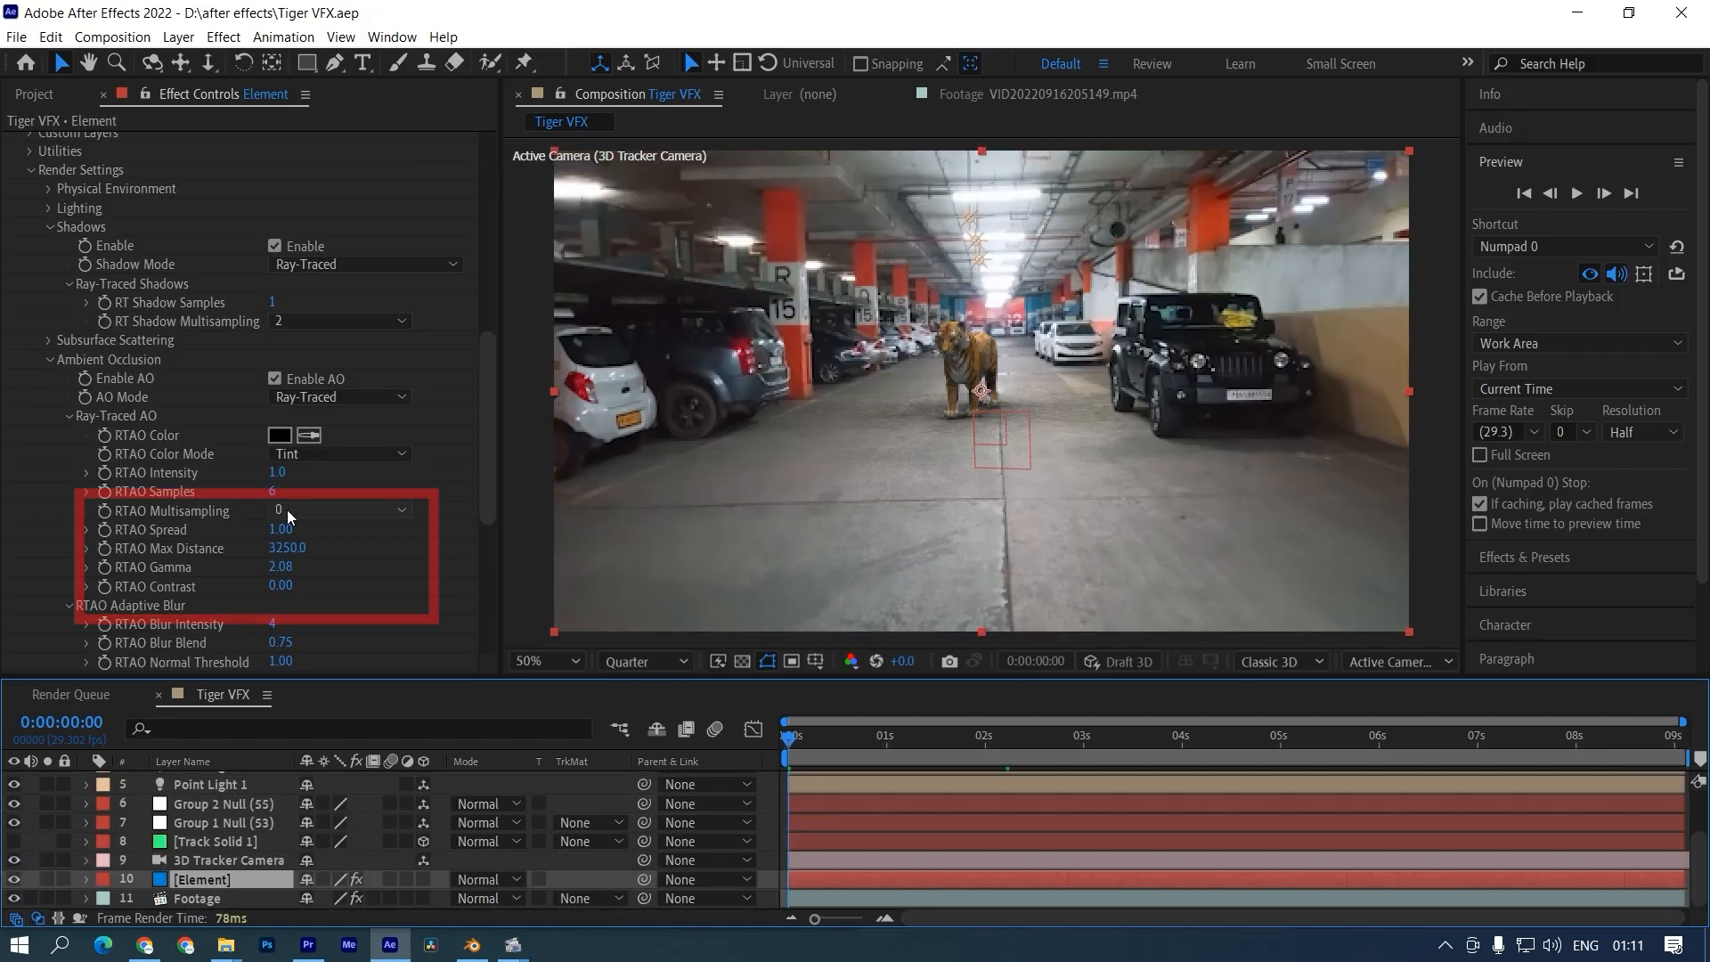
Step: Set Element's RTAO Multisampling to 2 and its RT Shadow Samples to 7
click(286, 509)
click(287, 548)
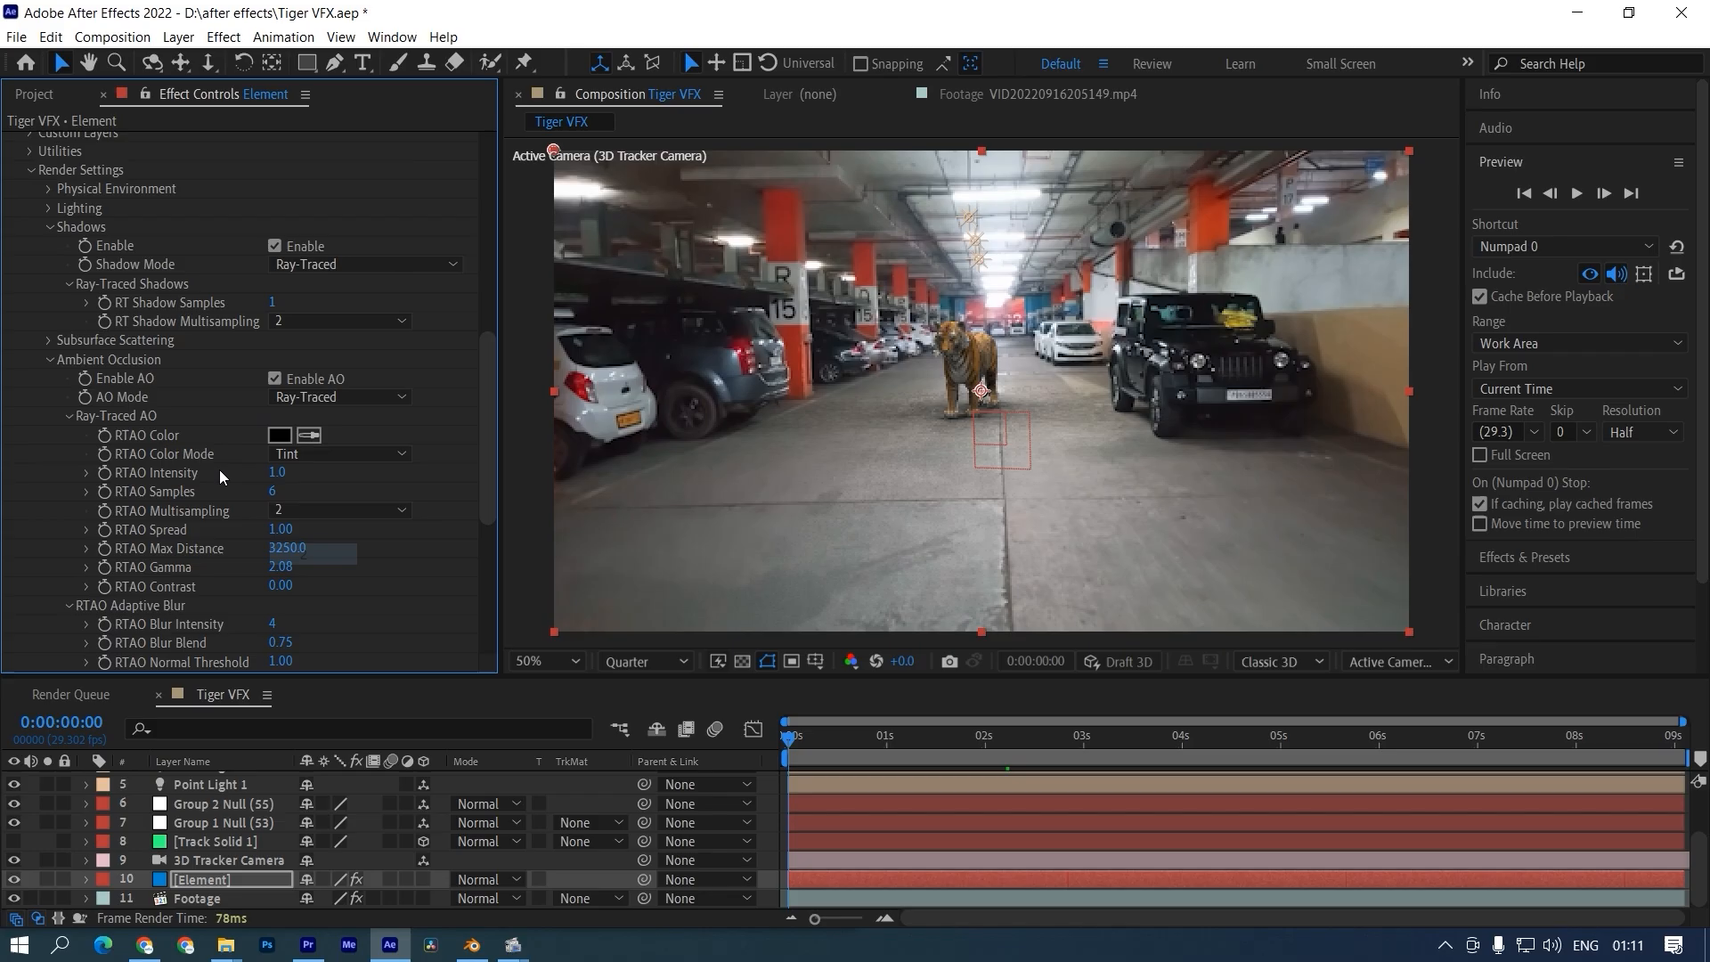
click(273, 302)
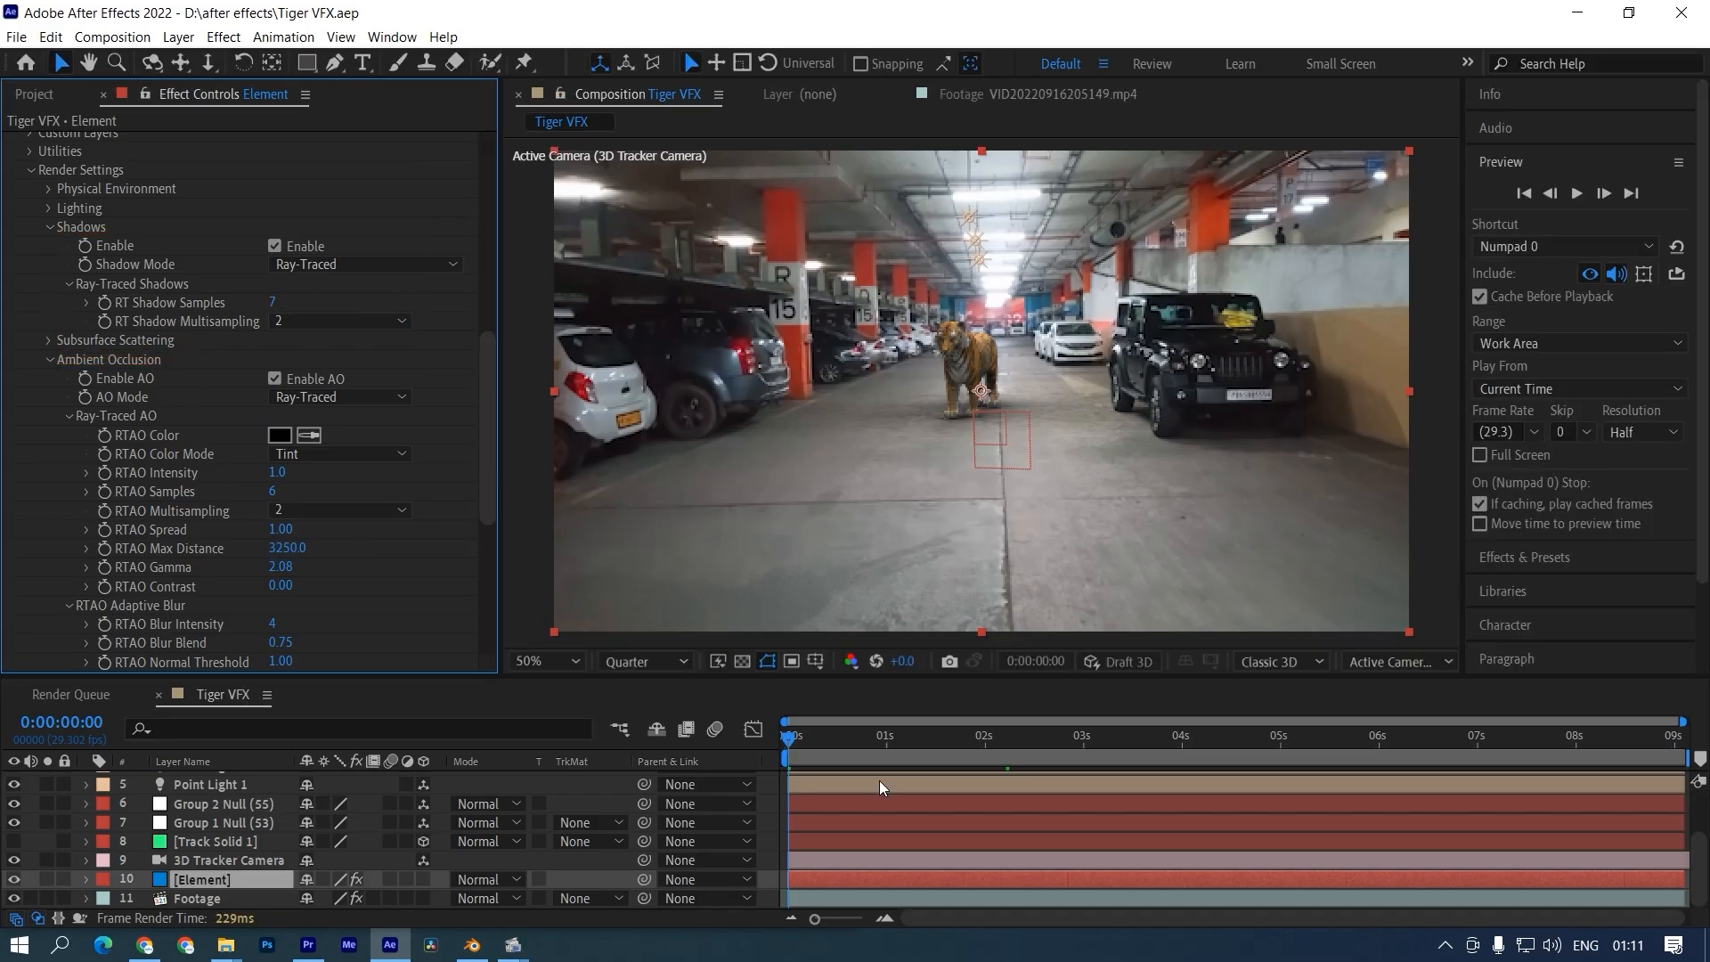
Step: Set Element's RTAO Gamma to 1.58 and save the project
drag(488, 481, 478, 641)
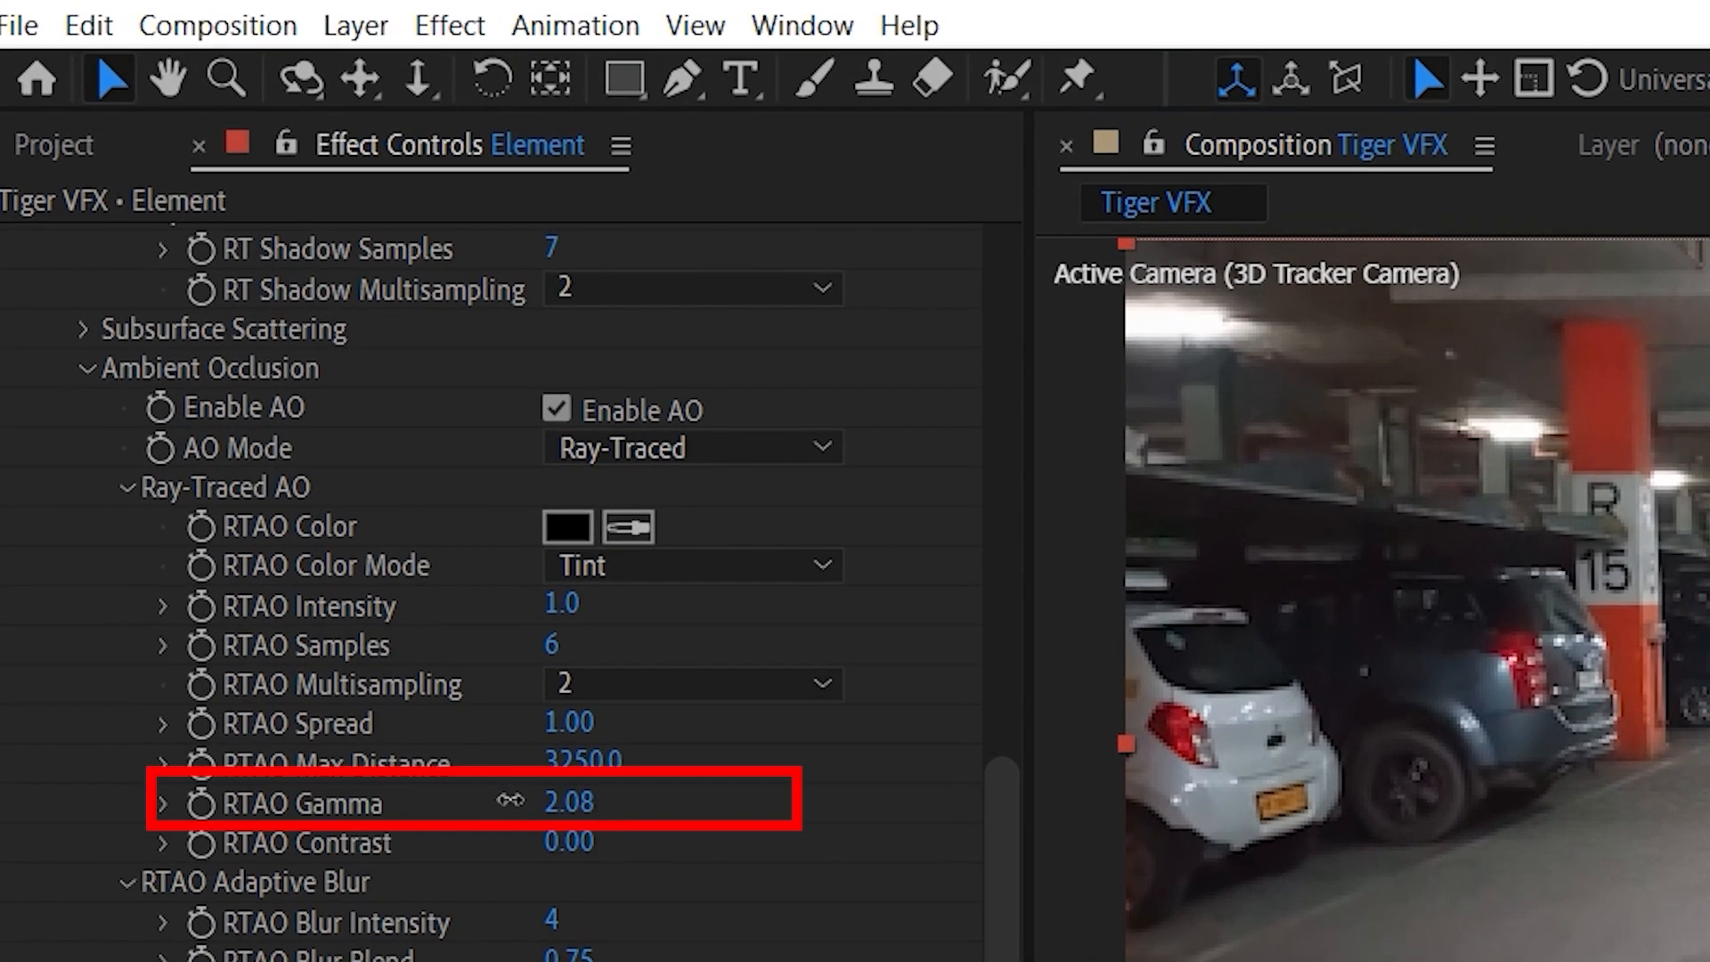
drag(252, 408, 249, 409)
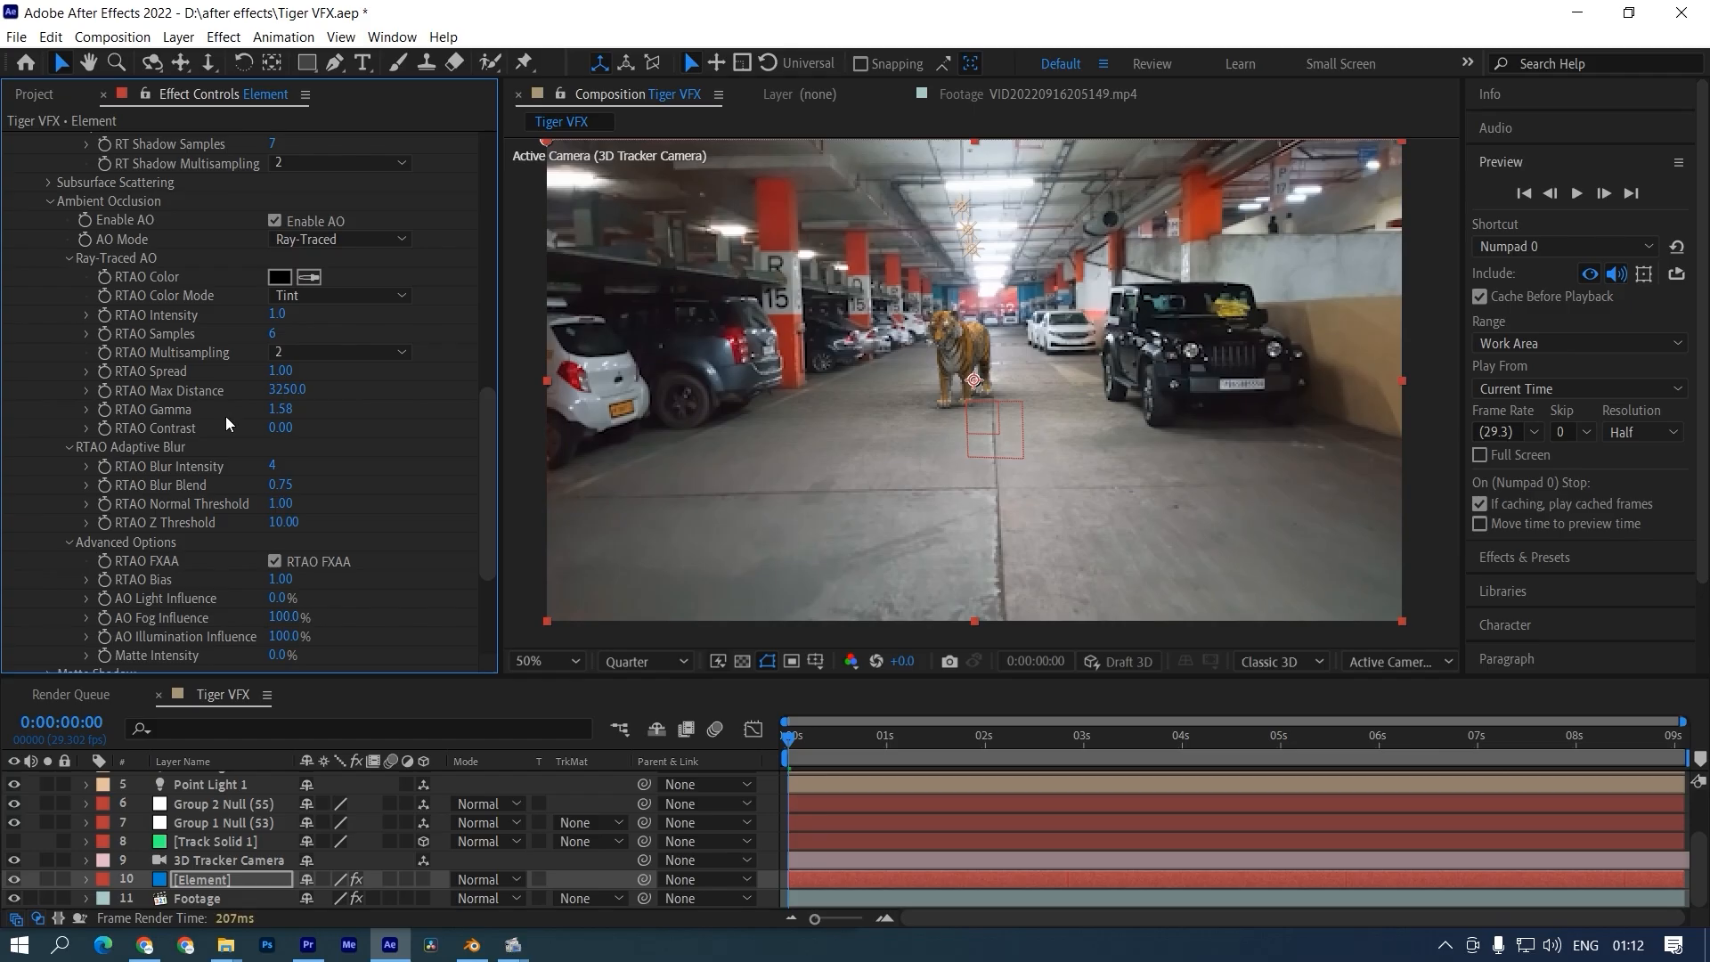
key(ctrl+s)
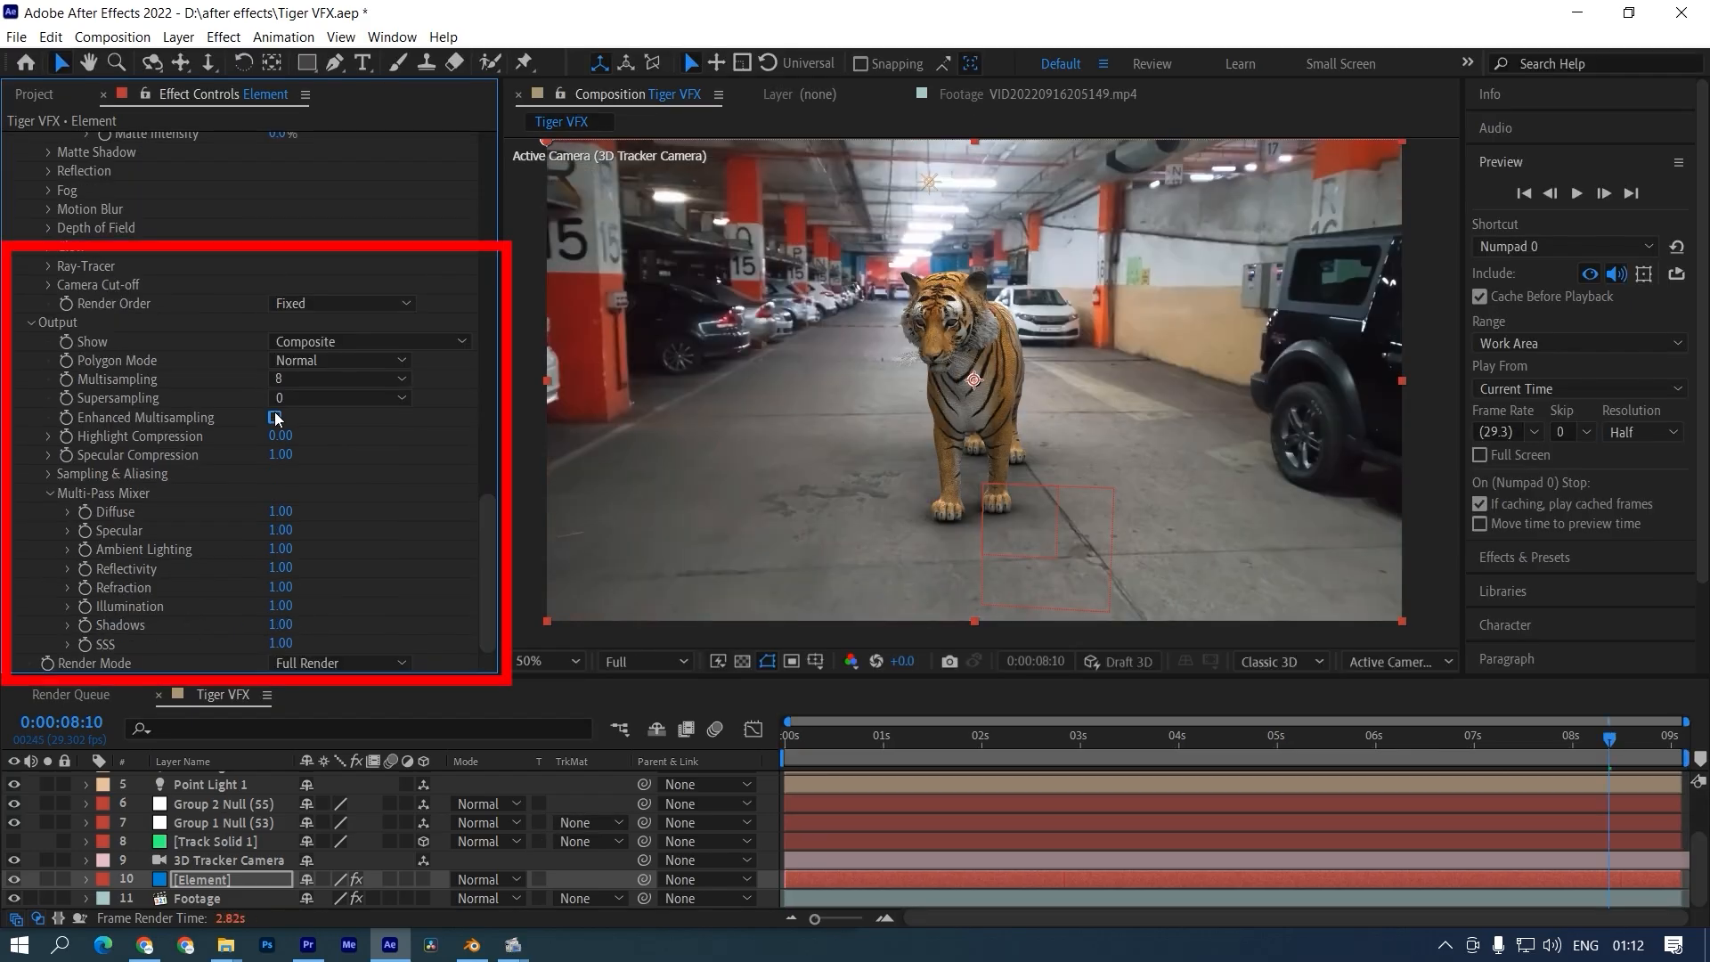
Step: Configure Element's output with Supersampling 2, Enhanced Multisampling on, FXAA Smoothing 1, Subsample Post Effects on and Compress Textures off
click(300, 440)
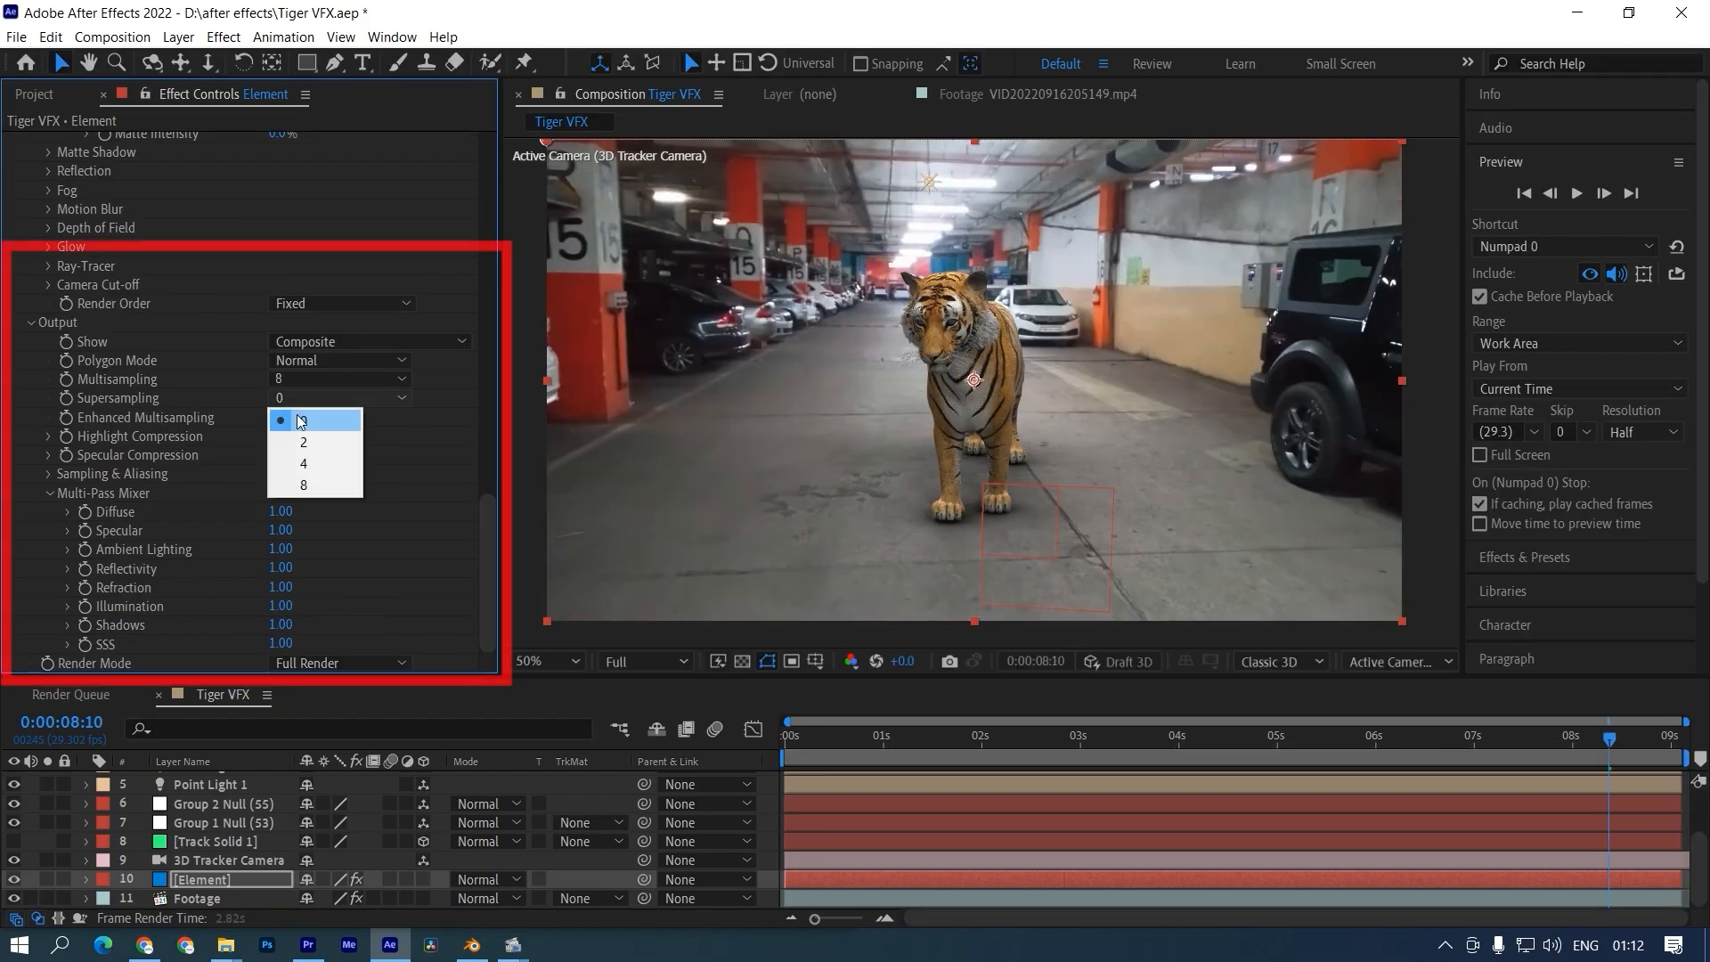
click(49, 474)
click(273, 495)
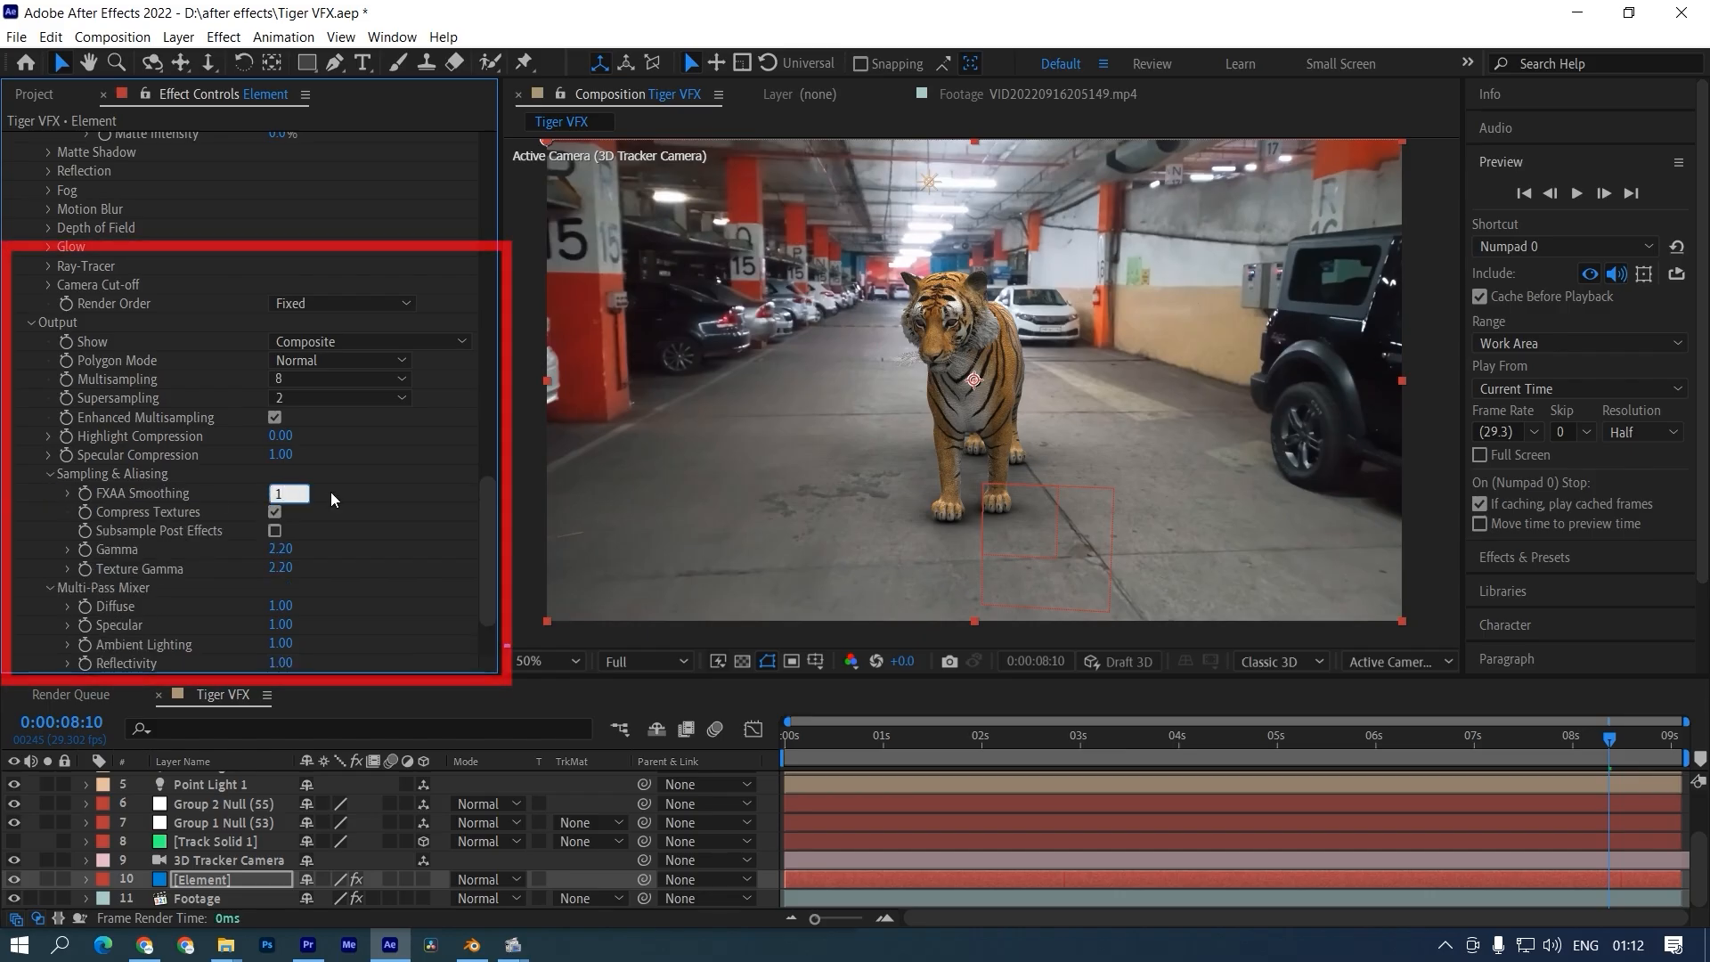
key(Return)
click(273, 530)
click(274, 512)
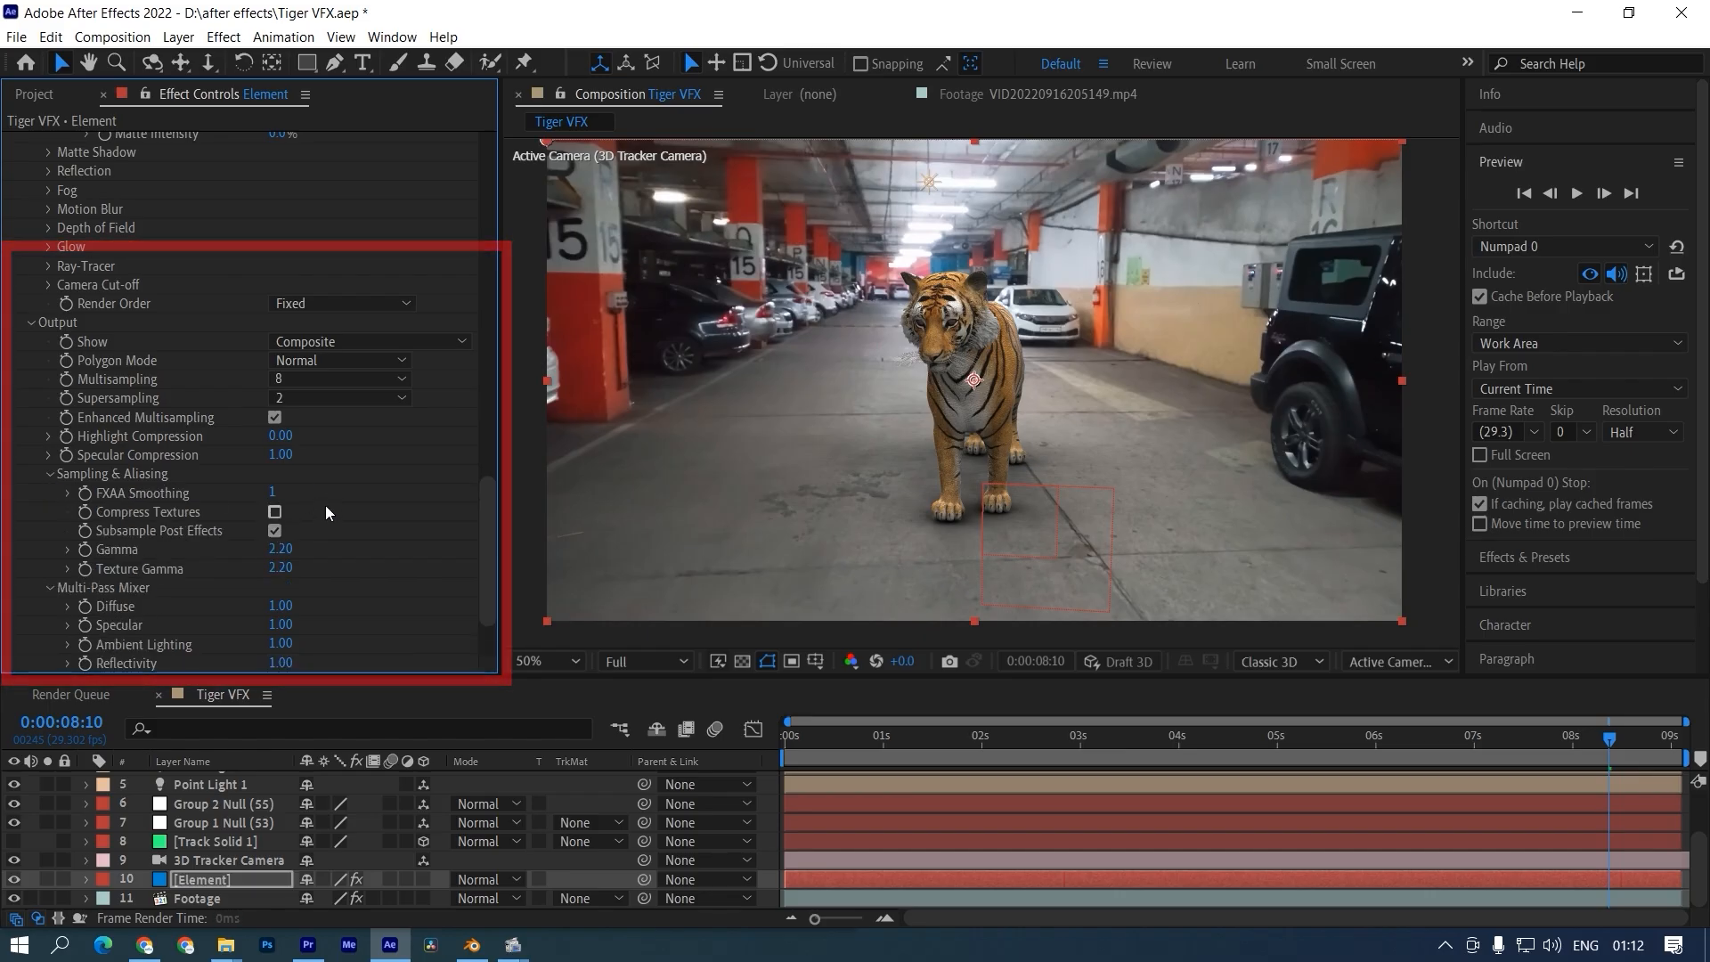
Step: Apply a Noise effect to the Element layer with a 1% amount and color noise disabled
key(ctrl+space)
text(nois)
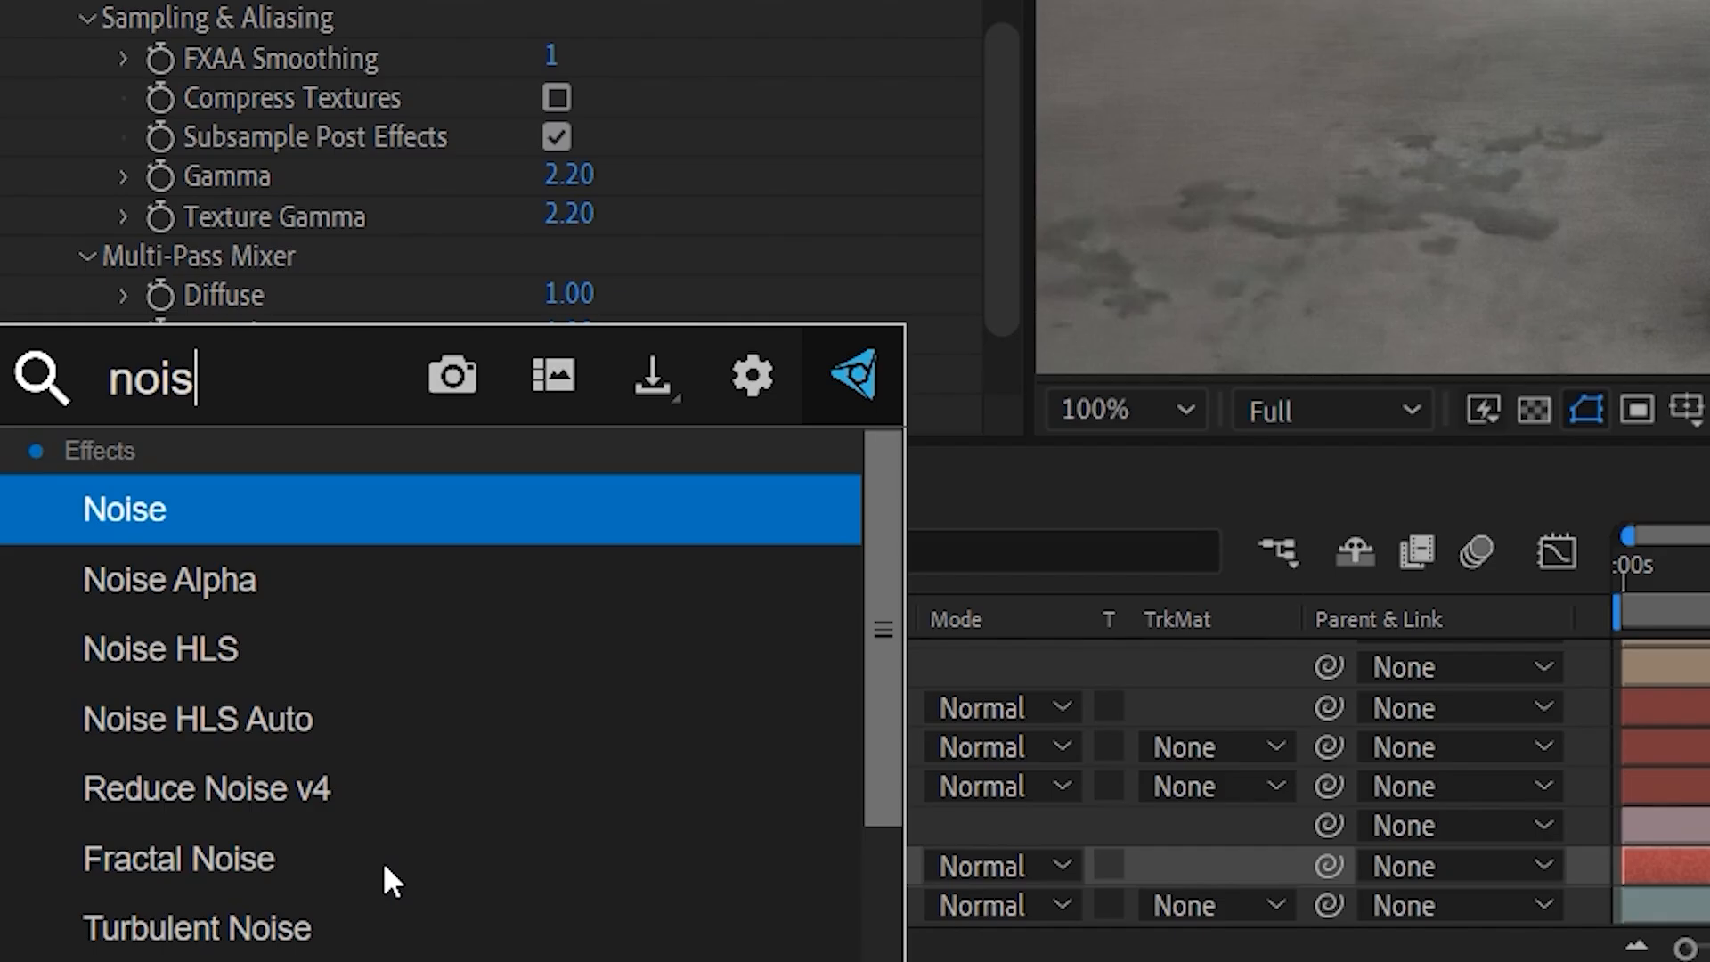
key(Return)
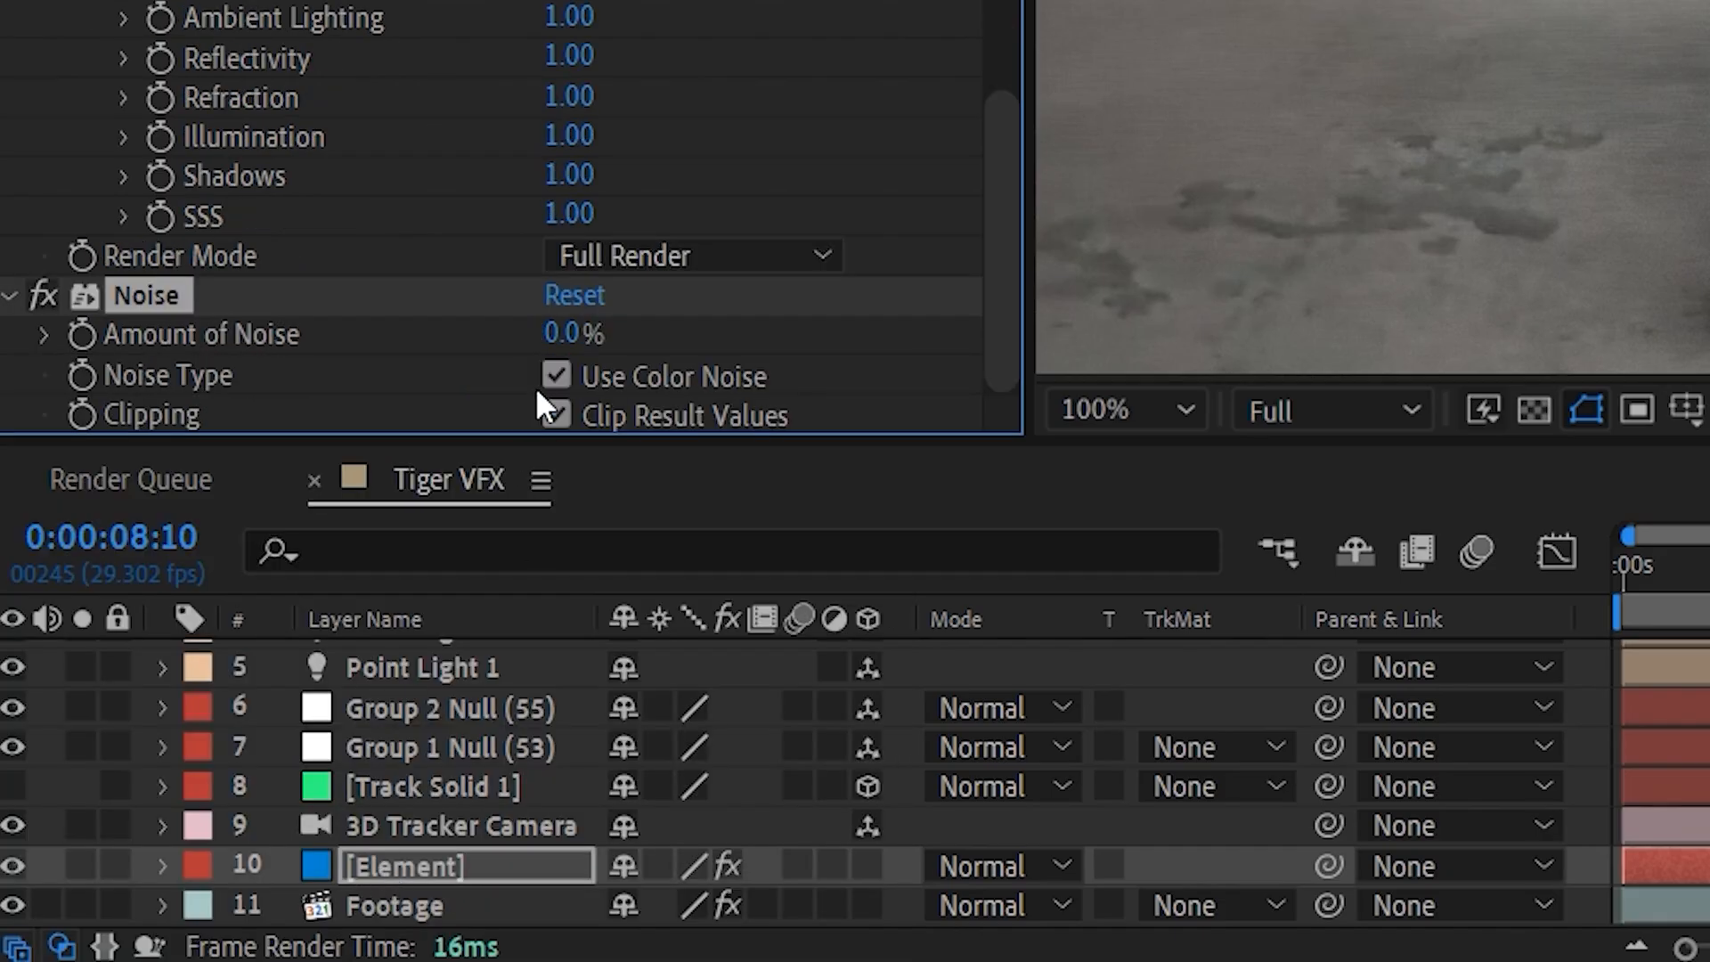
key(Return)
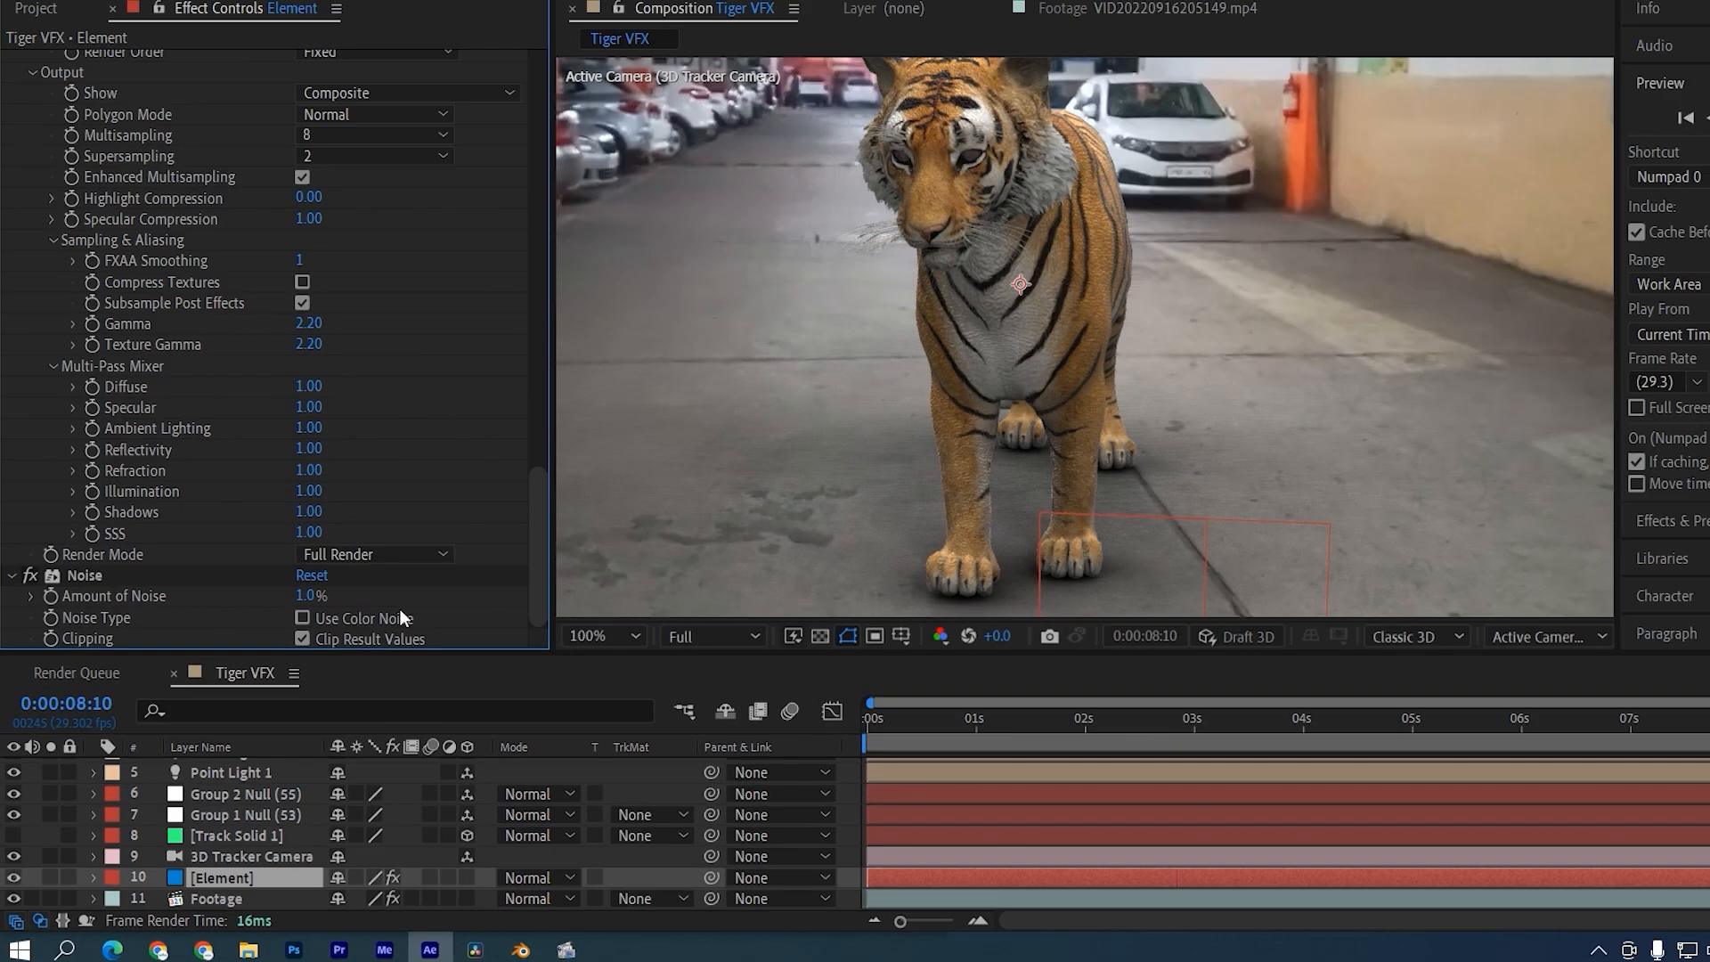
Step: Add a Median effect with radius 1 that also operates on the alpha channel, and raise the Noise amount to 4%
key(e)
key(ctrl+space)
text(,)
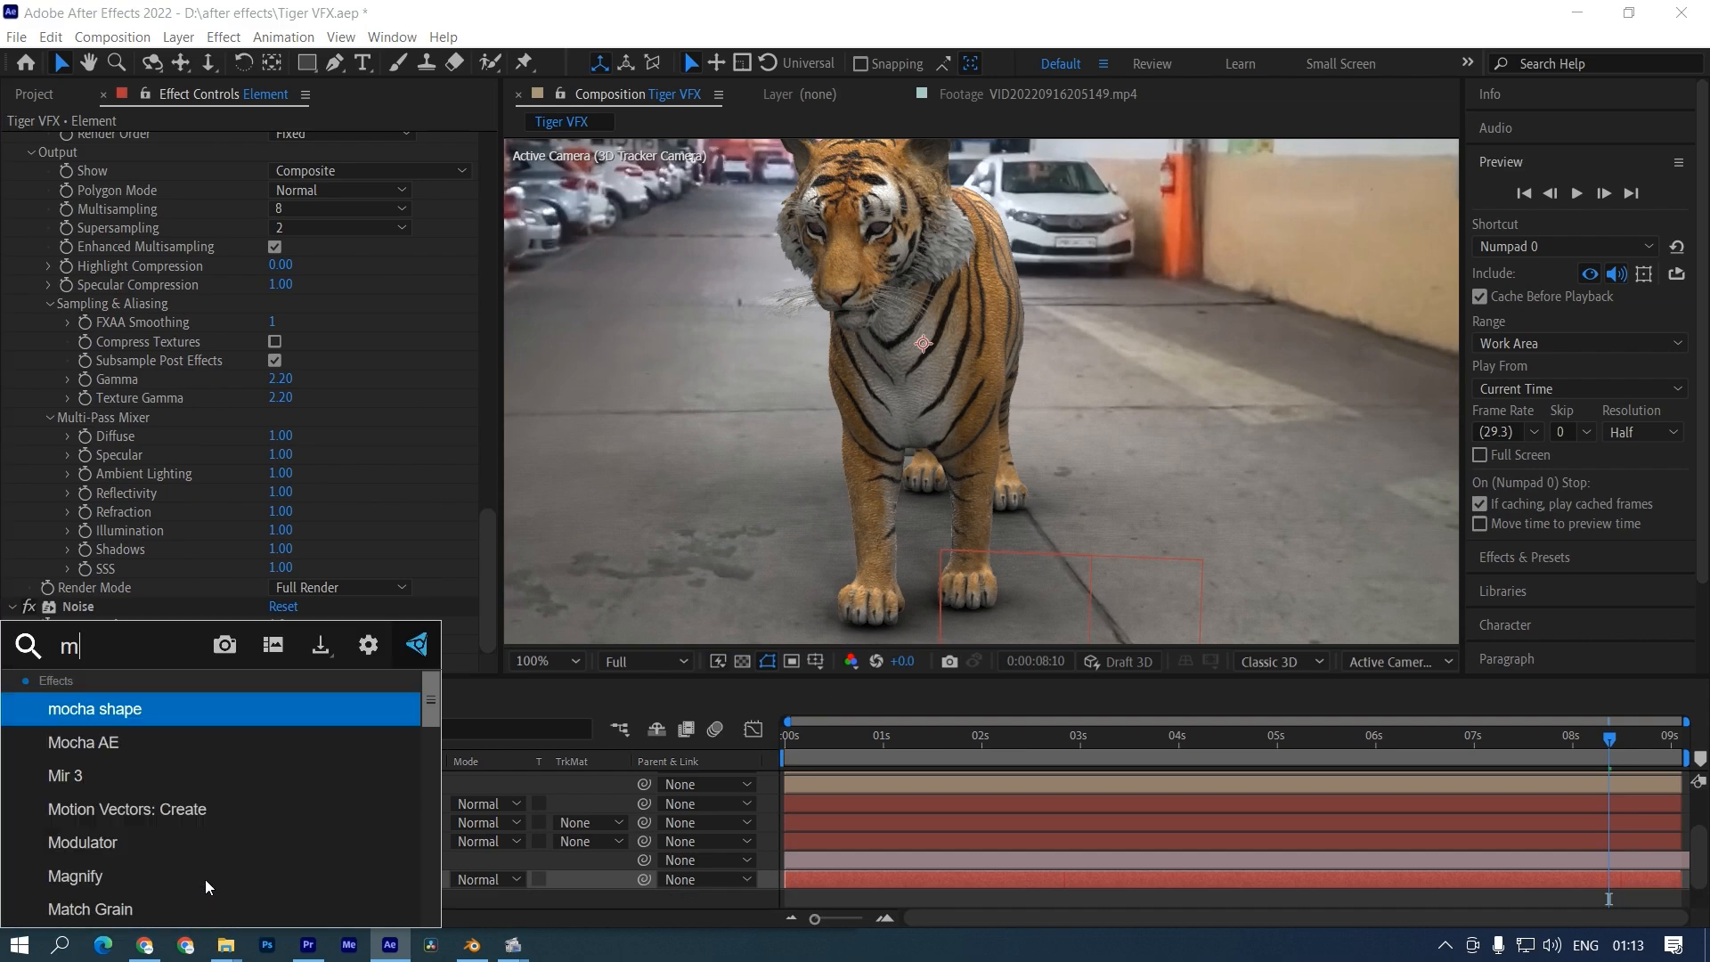
key(BackSpace)
text(med)
key(Return)
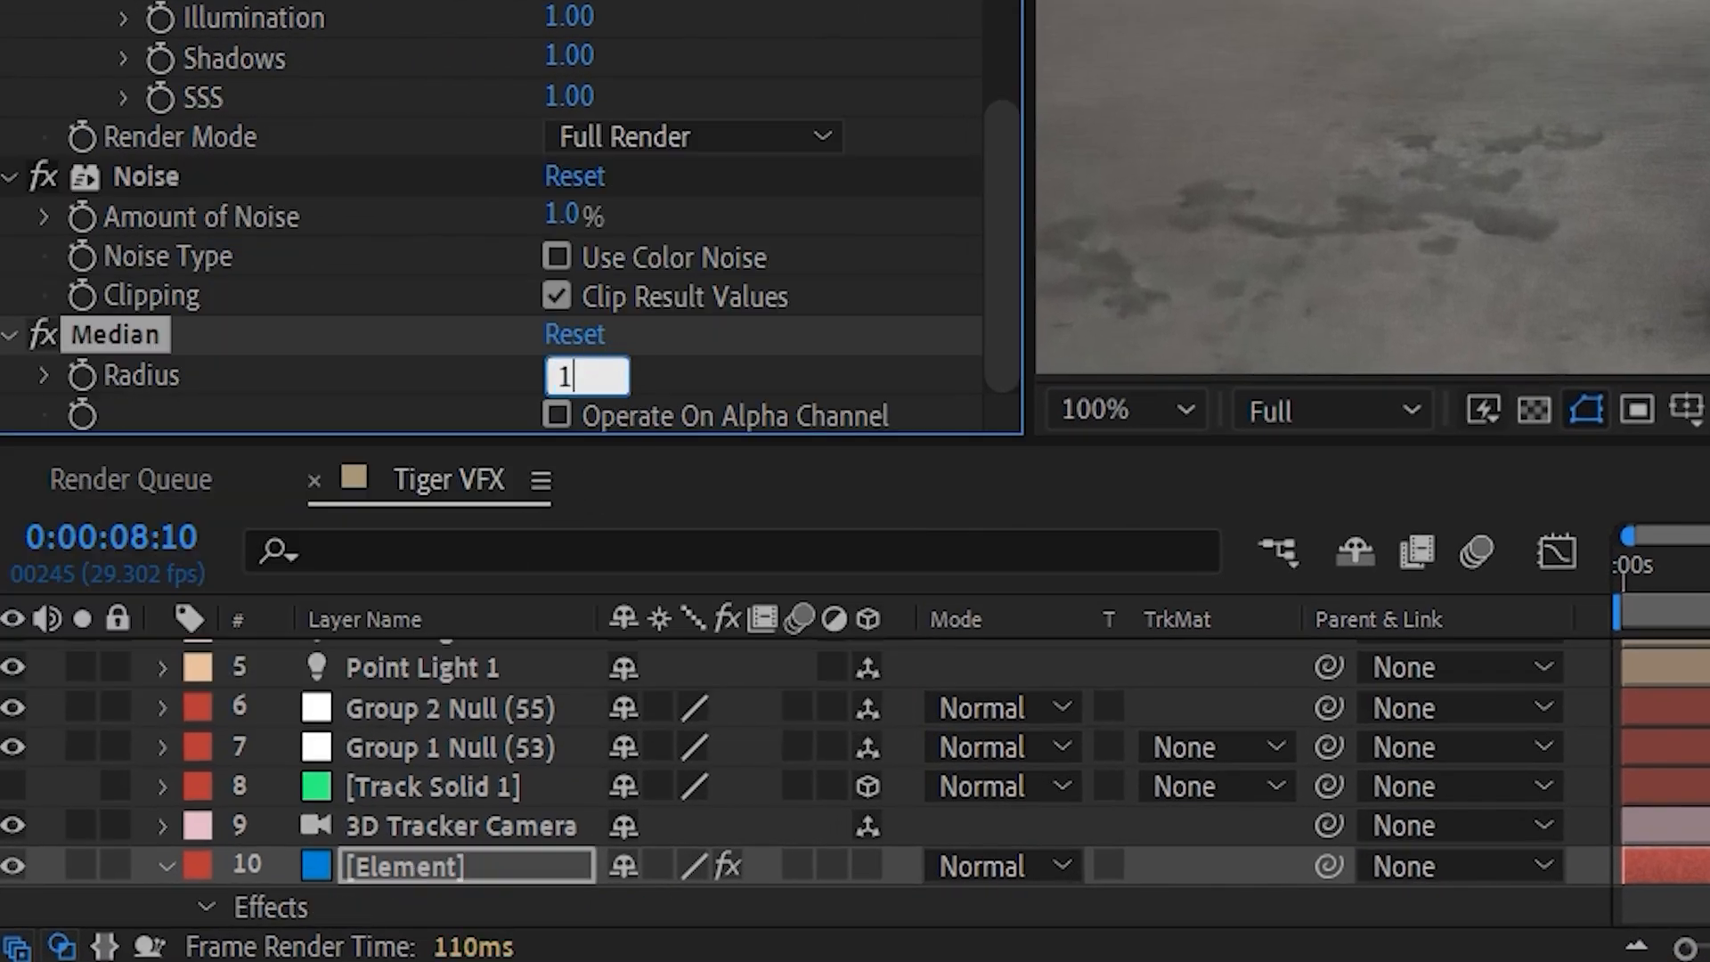
click(661, 381)
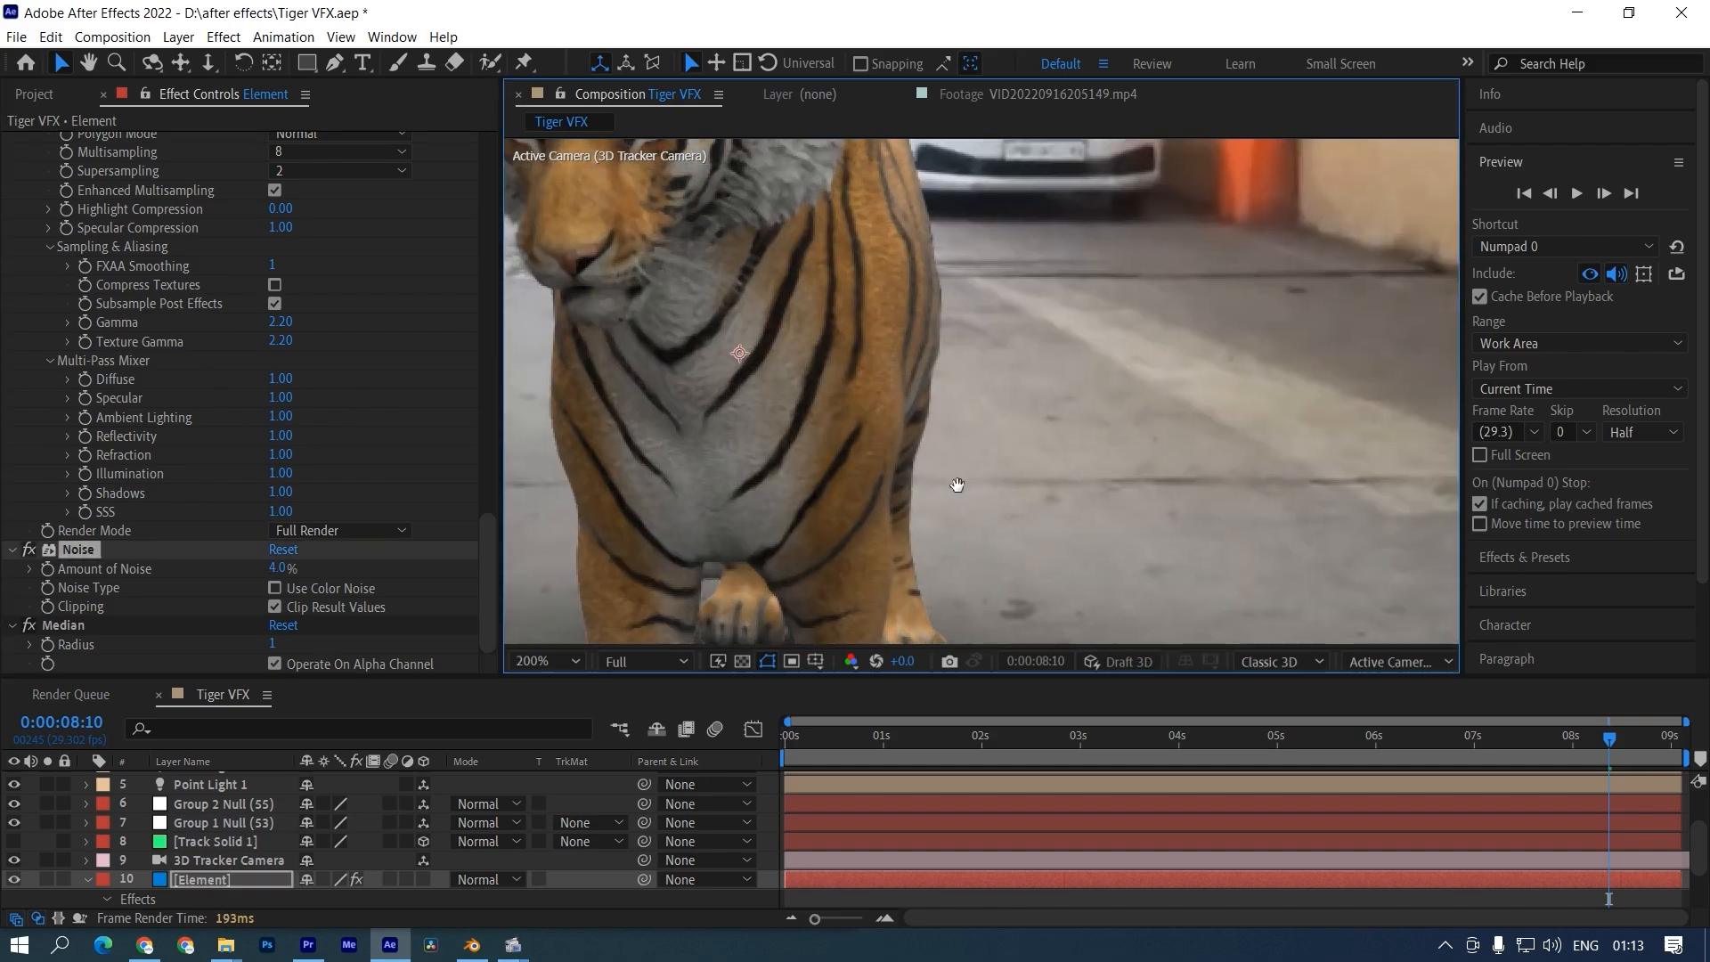
Step: Inspect the tiger's grain and softness up close, and review the composite at several points in time
mouse_move(953, 484)
mouse_down()
mouse_move(928, 344)
mouse_move(947, 491)
mouse_up()
scroll(889, 484, down, 2)
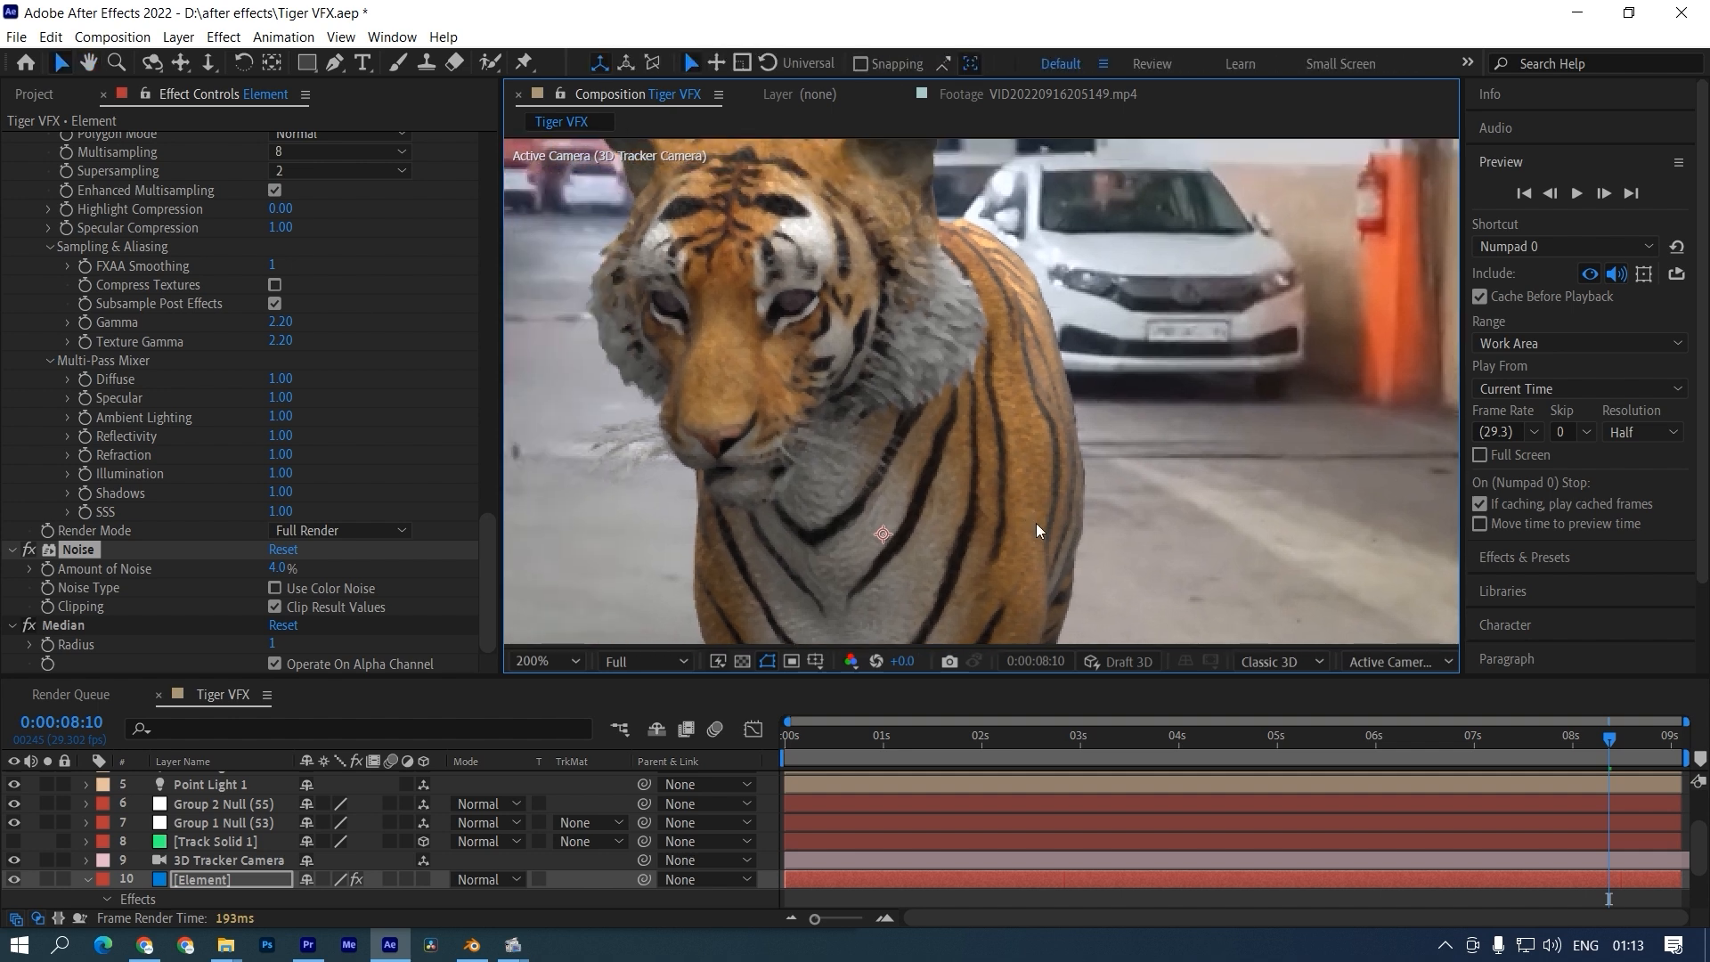
scroll(1034, 522, down, 2)
drag(1022, 538, 1034, 506)
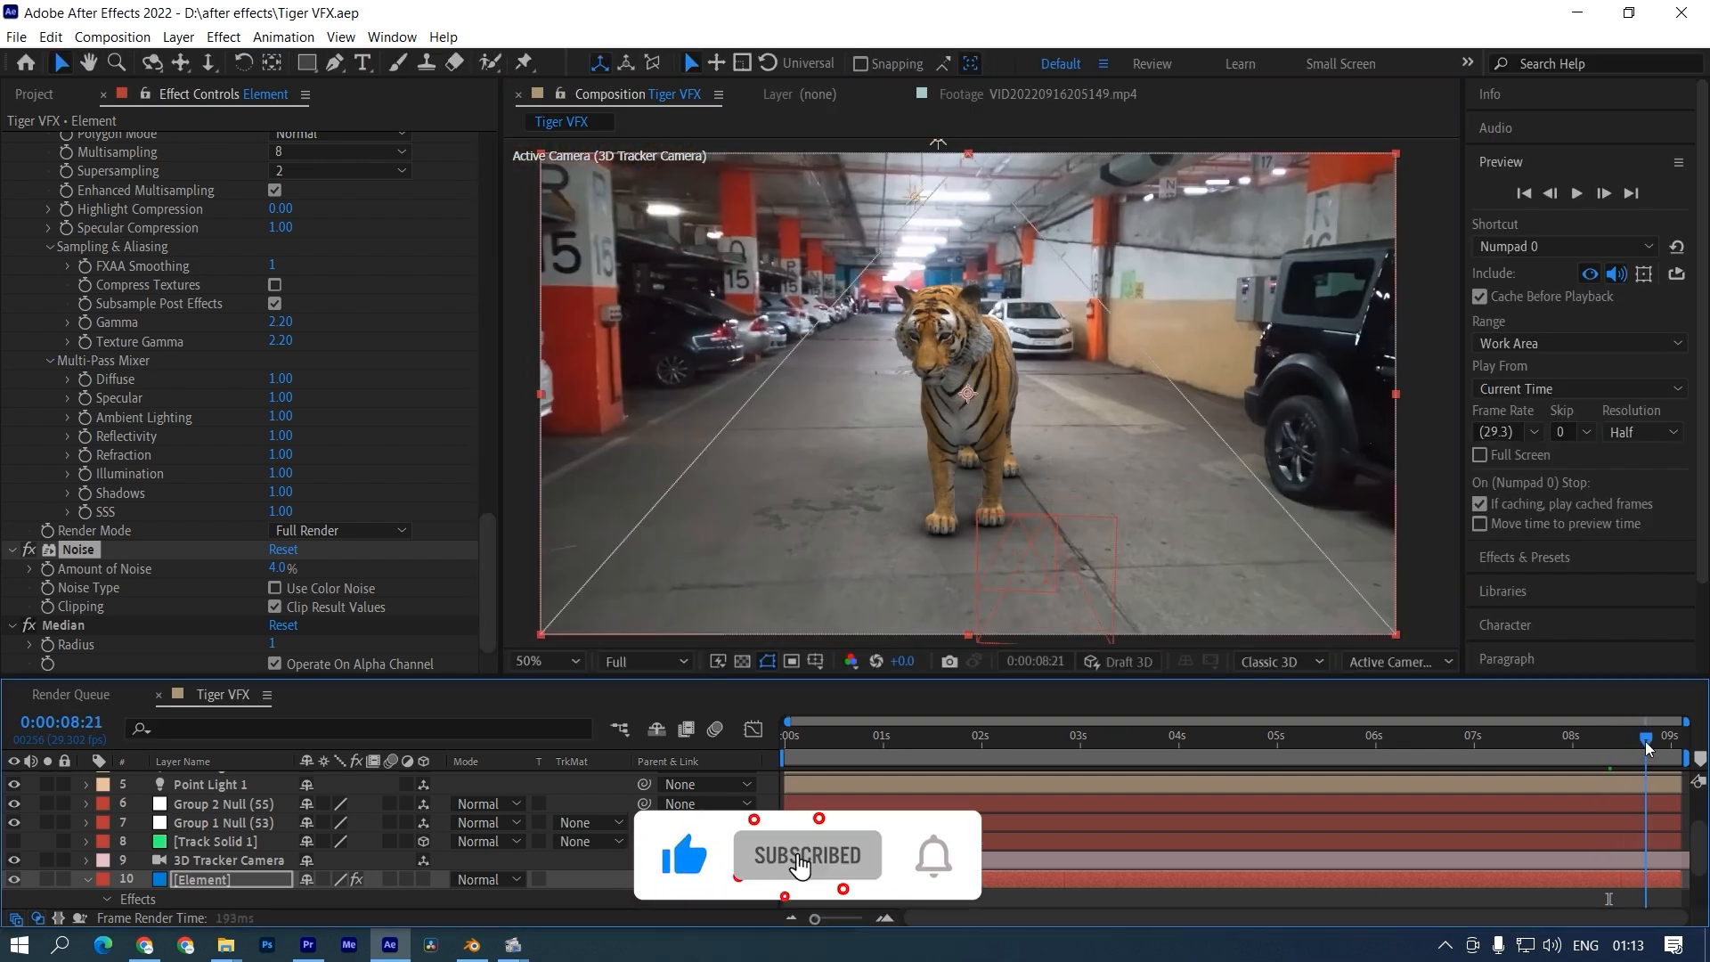
drag(1643, 741, 1311, 746)
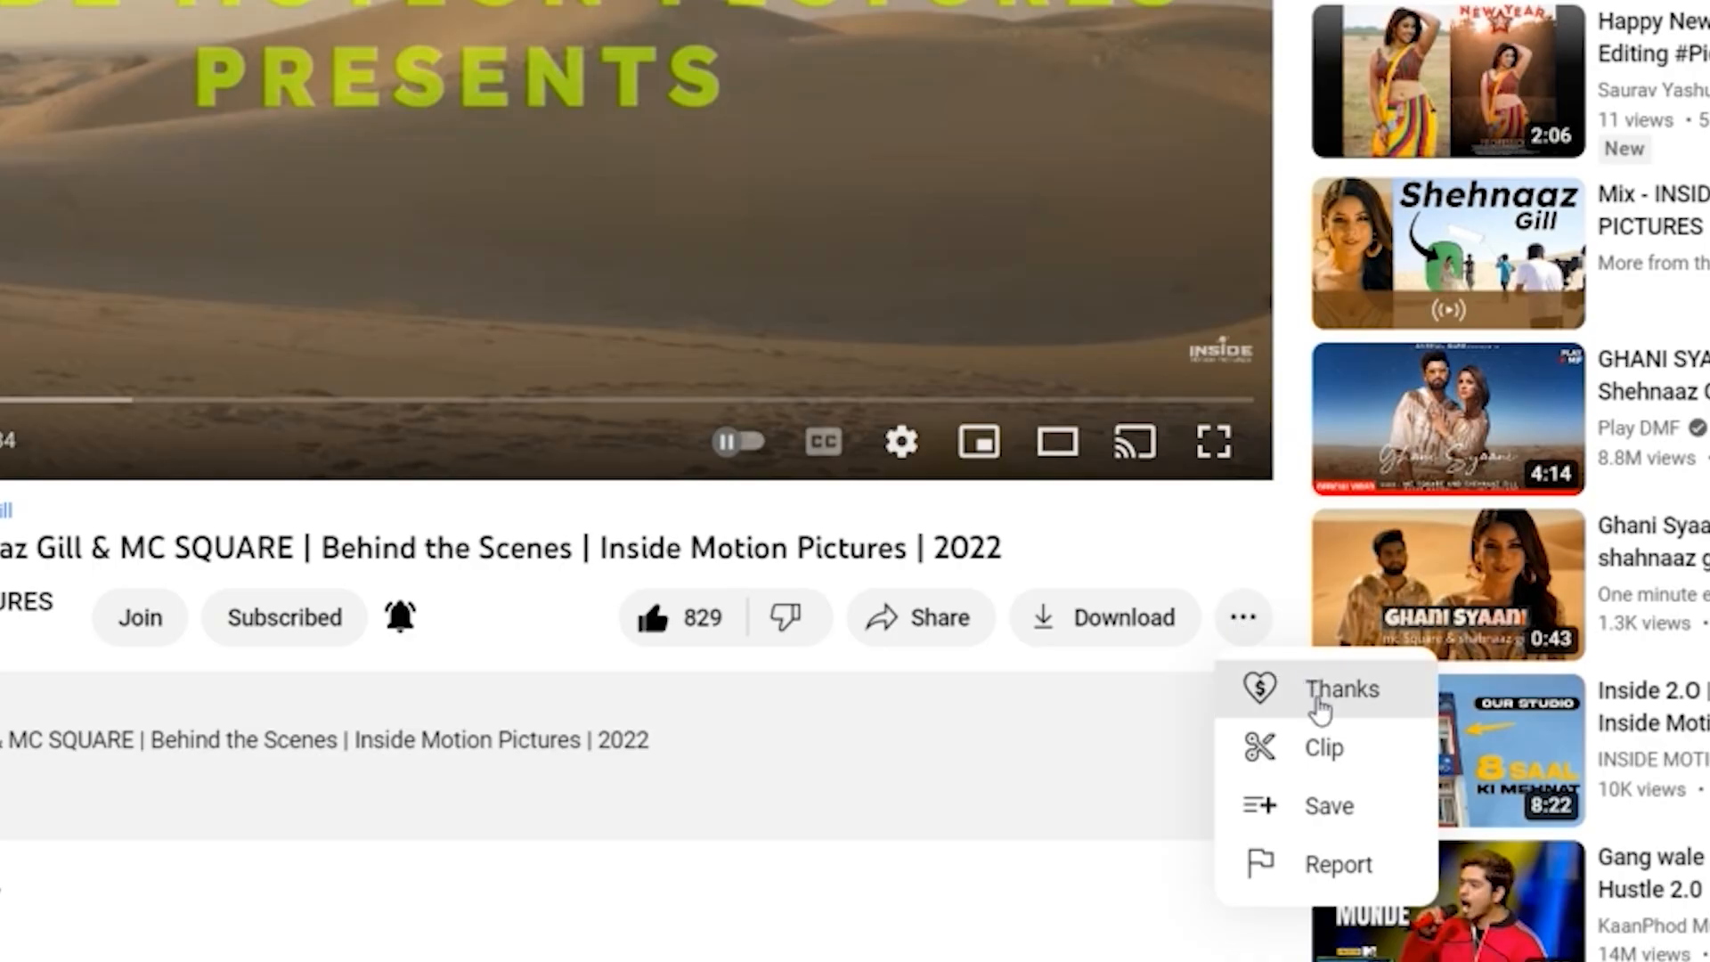
Step: On YouTube, open the Super Thanks purchase for the behind-the-scenes video and raise the thank-you amount
click(1318, 703)
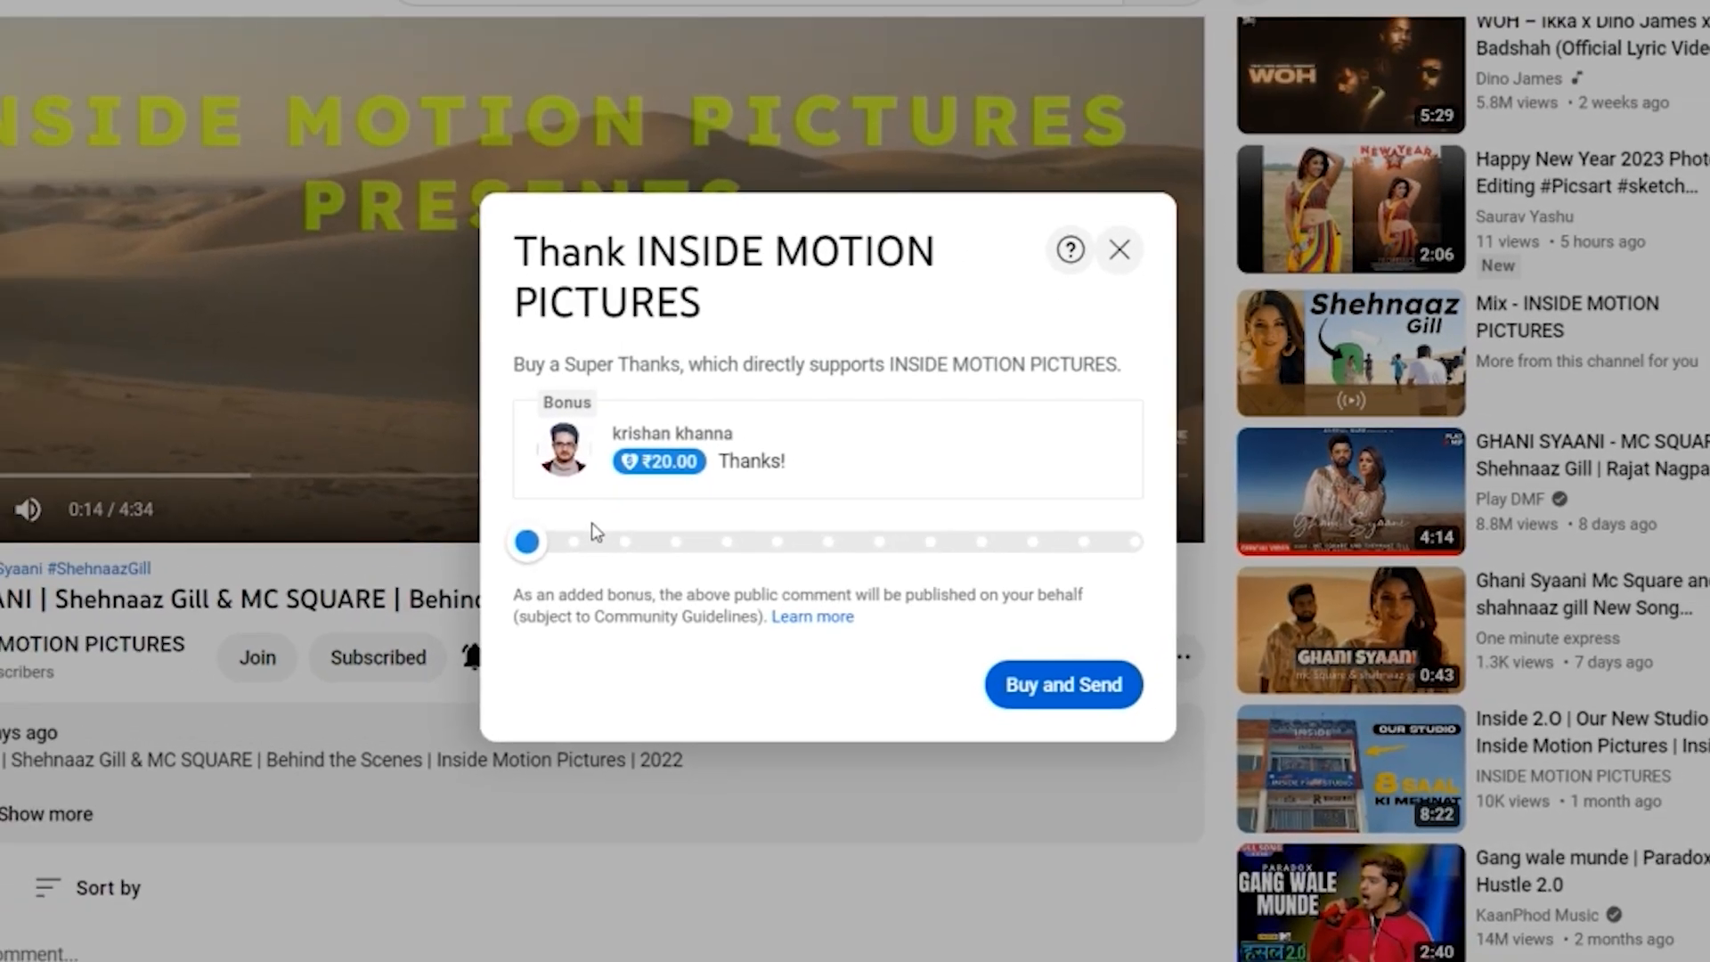
drag(534, 545, 915, 579)
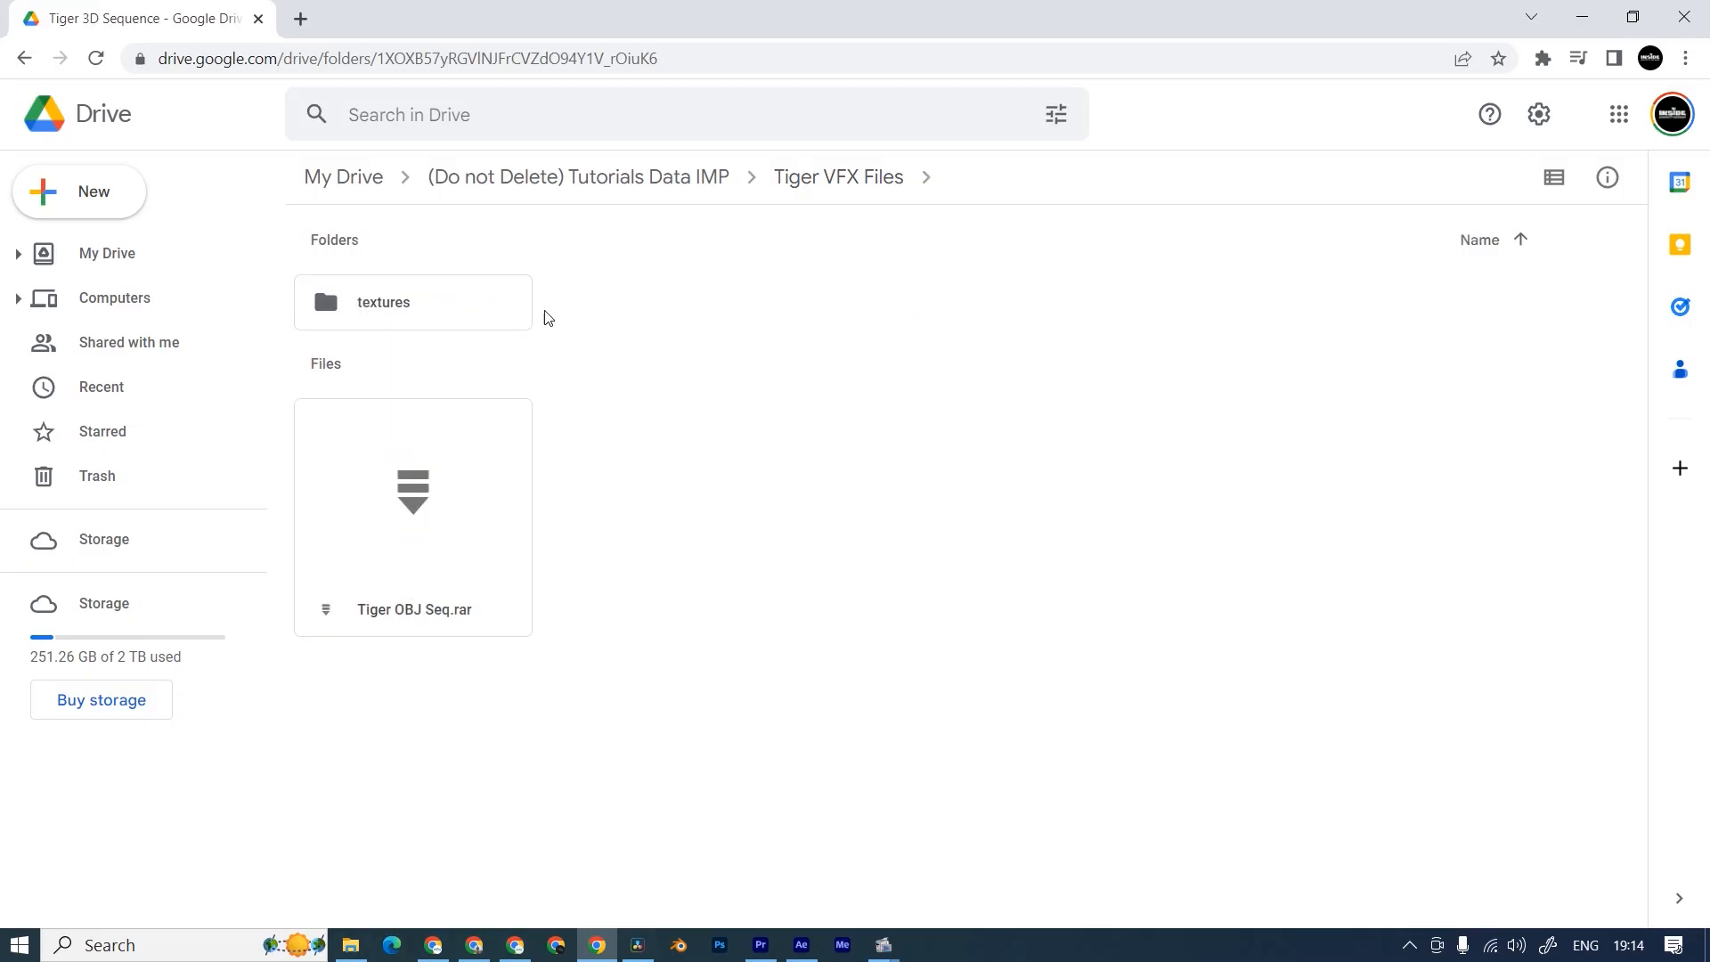
Step: In Google Drive, look through the Tiger 3D Sequence folder with its textures folder and Tiger OBJ Seq.rar
double_click(451, 312)
key(alt+Left)
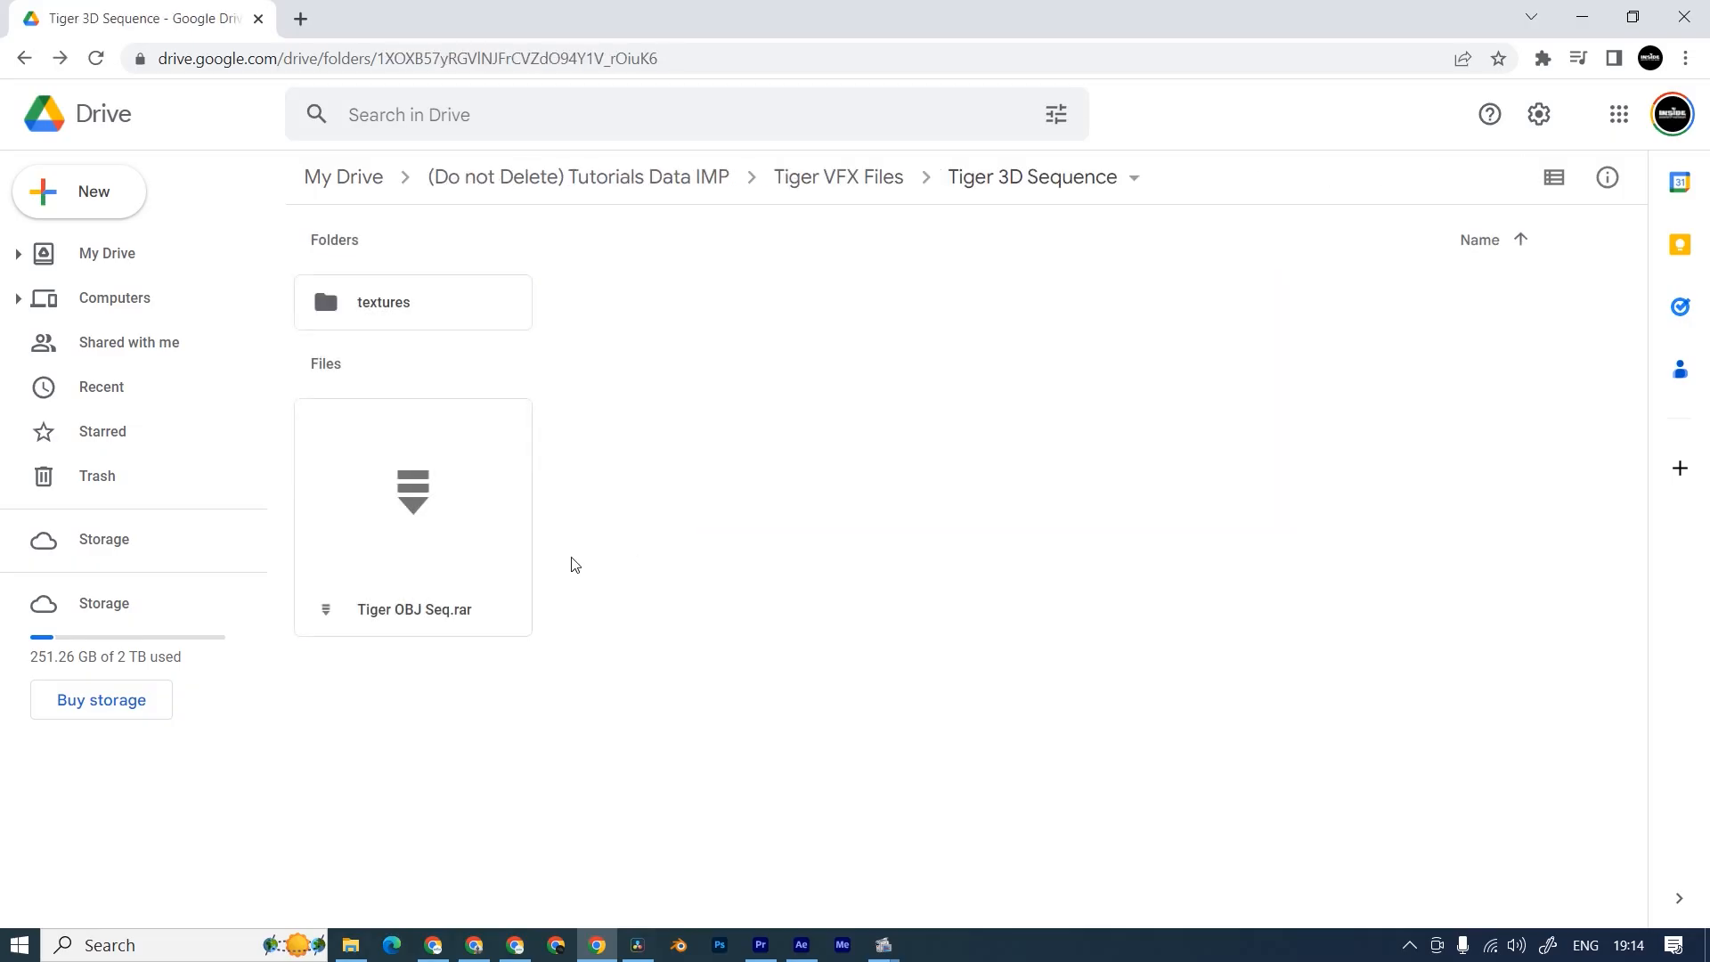
click(446, 561)
key(alt+Left)
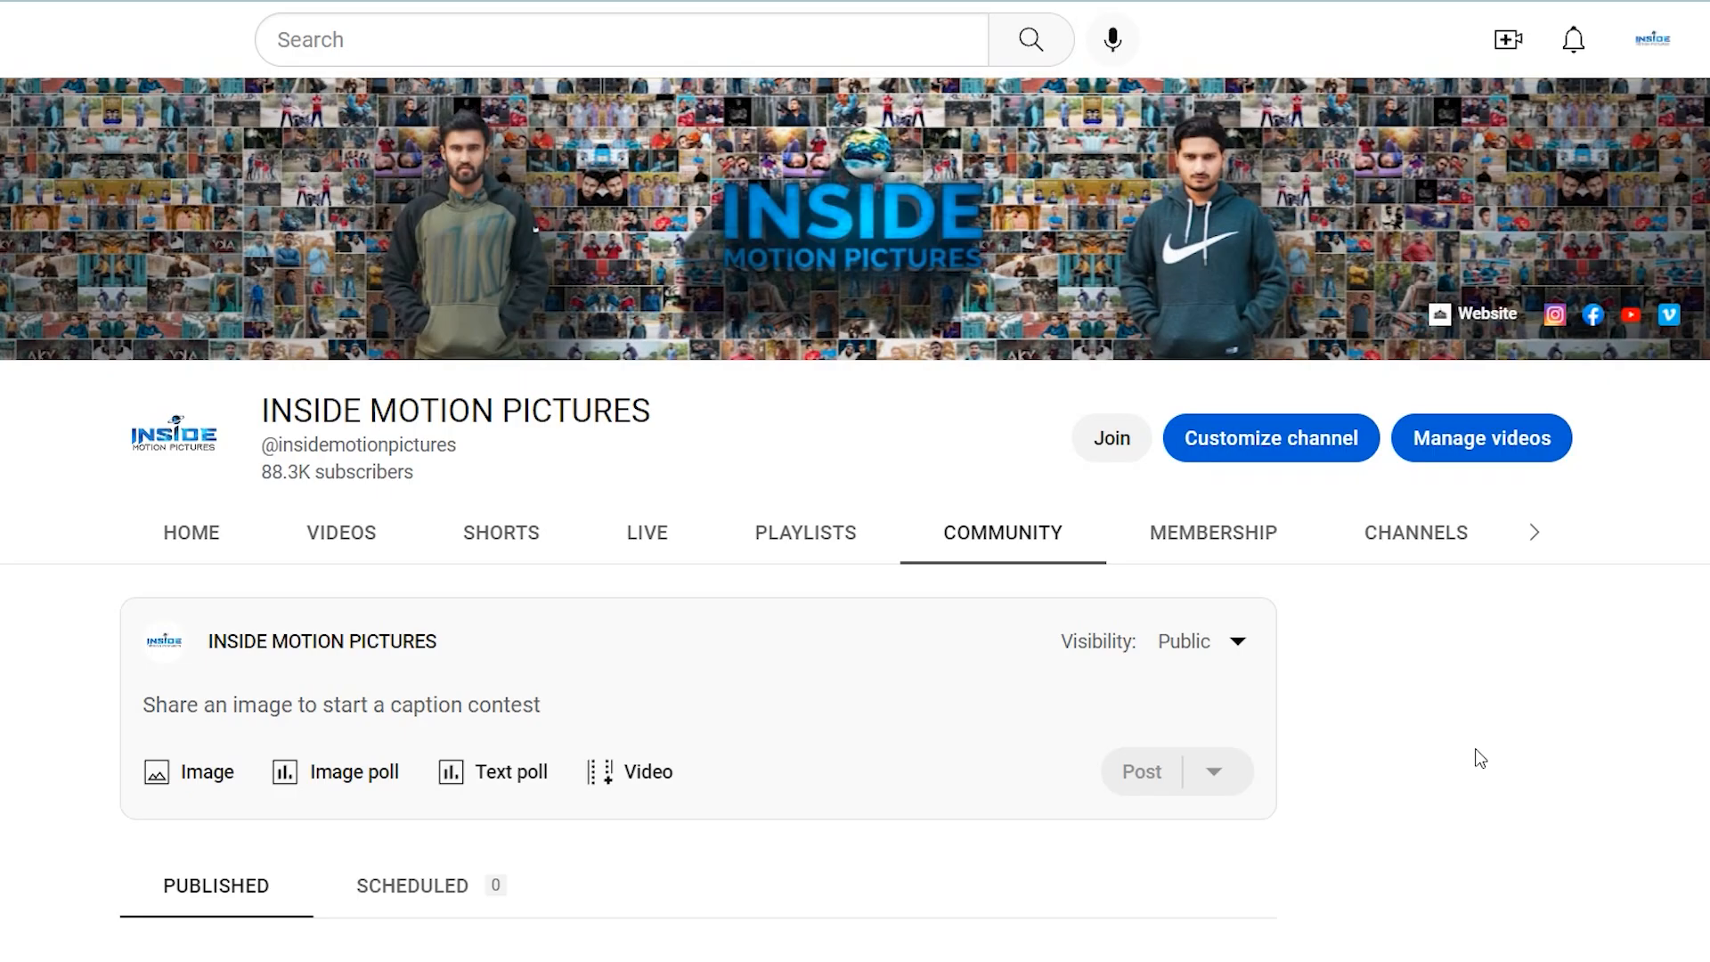
Step: On the YouTube channel's Community page, find the members-only post with the Tiger VFX files link
scroll(1478, 756, down, 3)
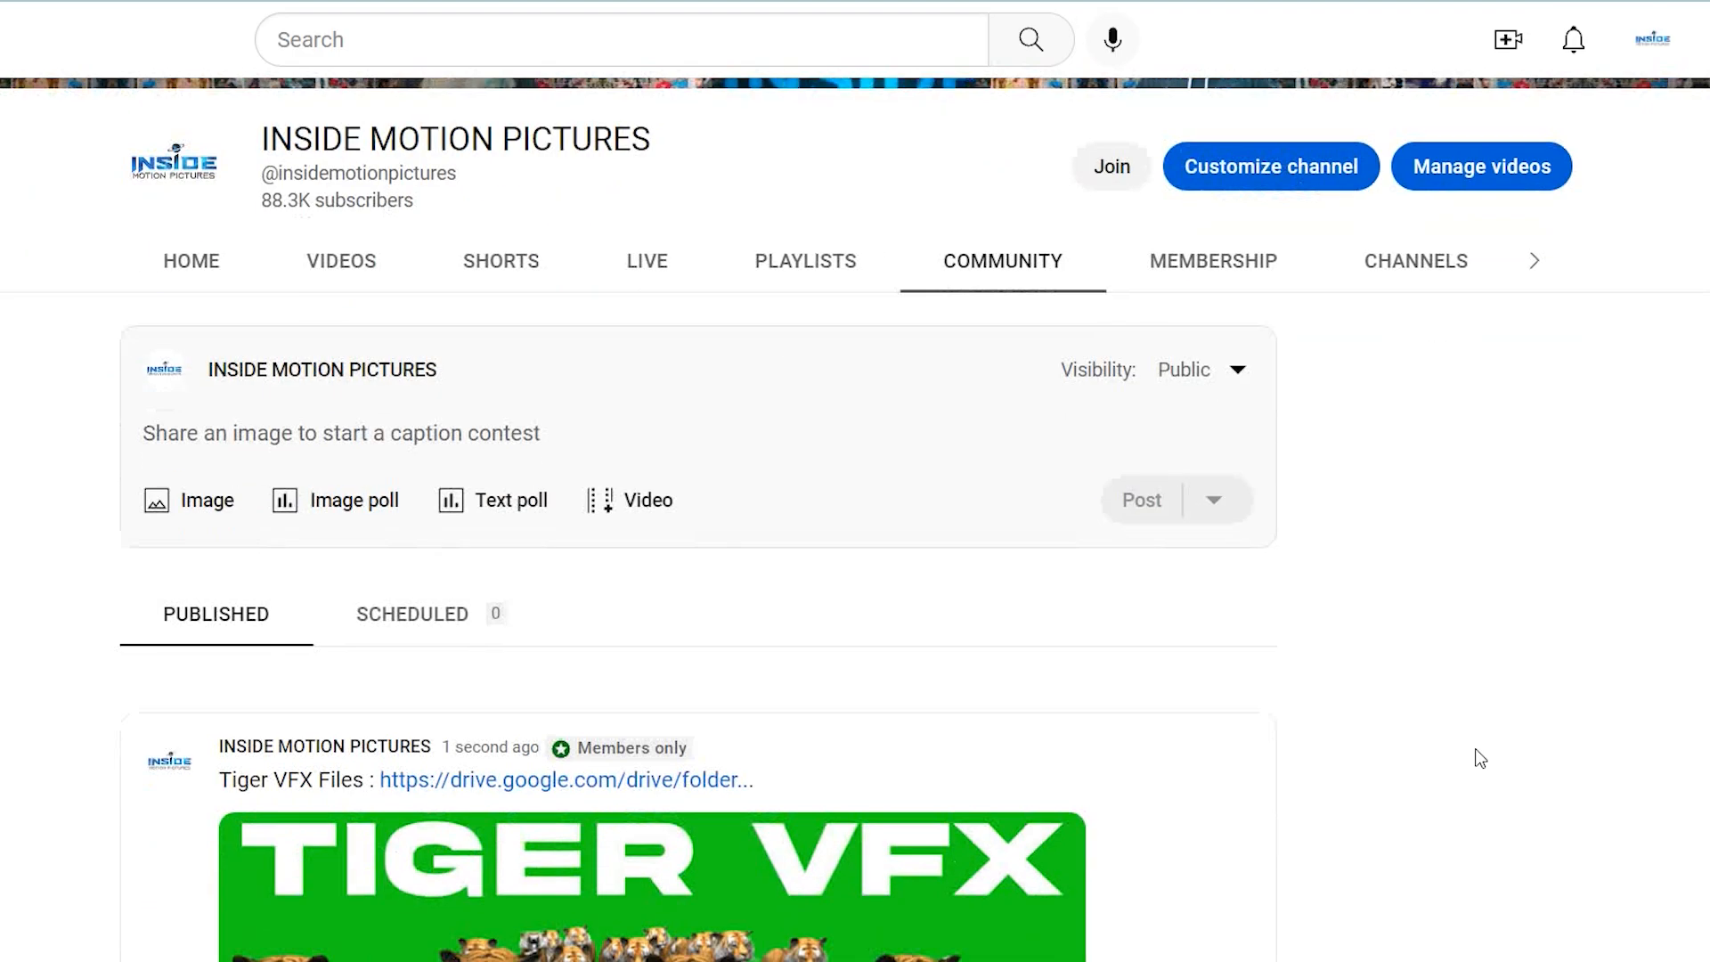
scroll(1478, 757, down, 5)
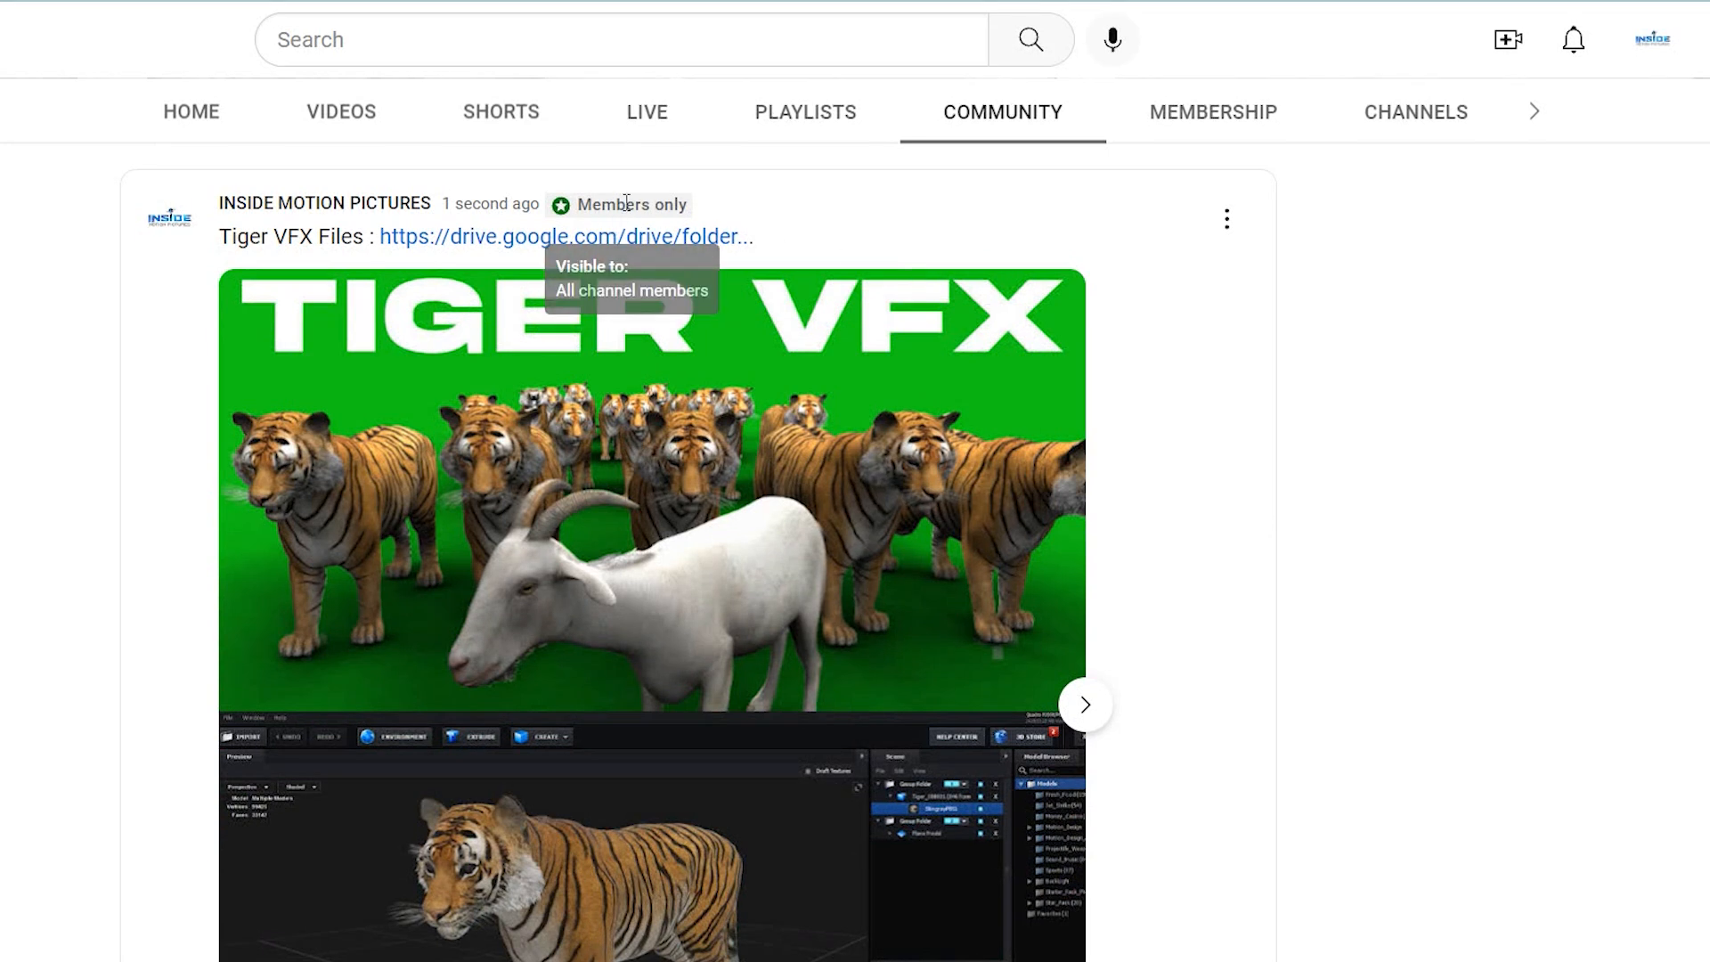